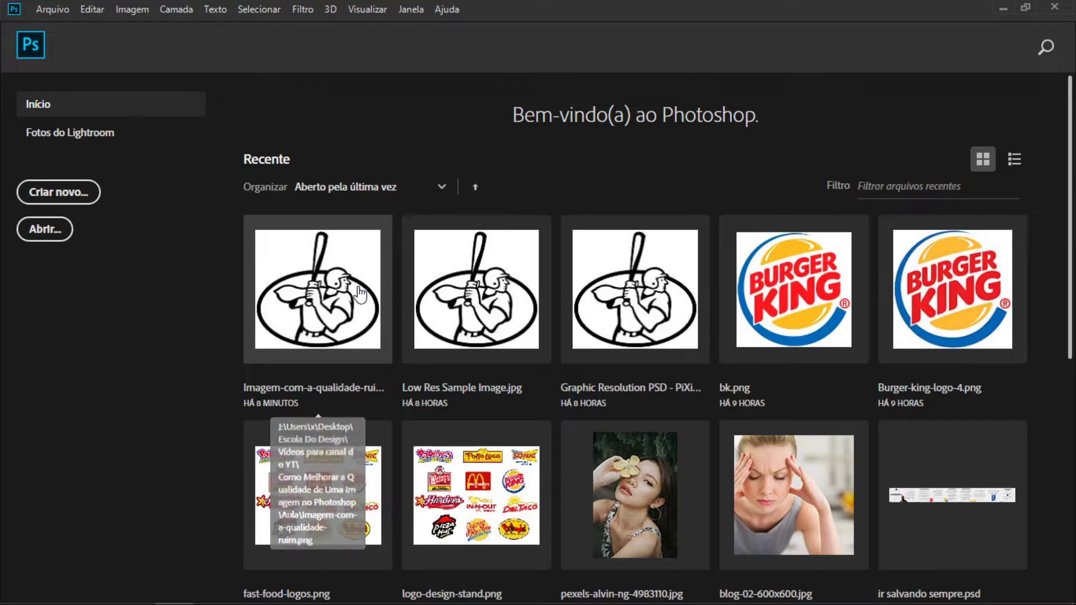
Step: Open the recent 250 × 239 px baseball logo, accept the profile warning, and zoom into the helmet
left_click(359, 294)
left_click(607, 315)
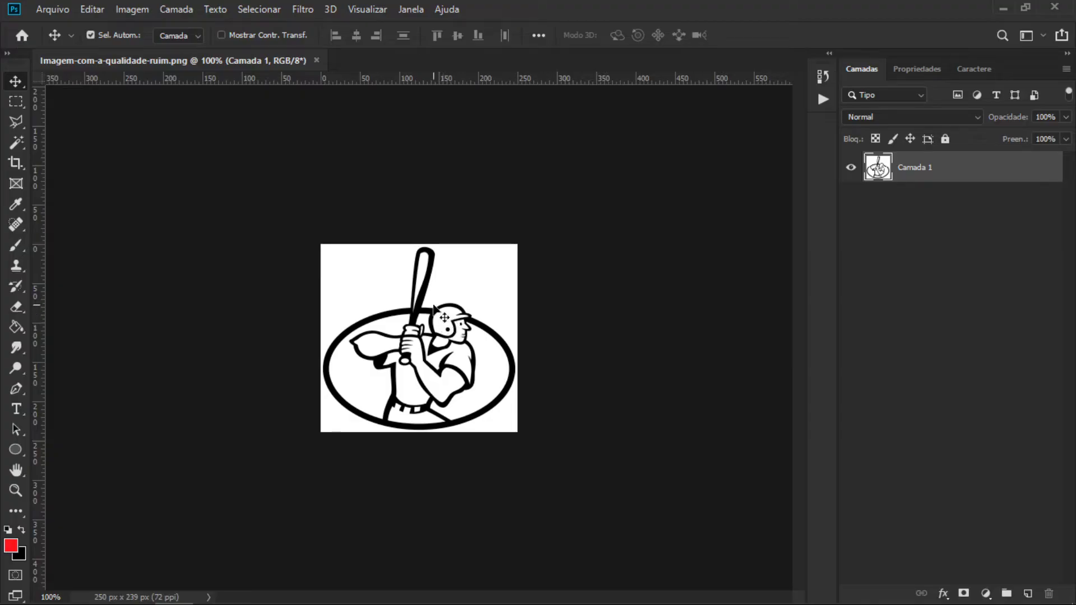
scroll(438, 310, "up", 1)
scroll(485, 320, "up", 4)
scroll(485, 319, "up", 4)
scroll(485, 320, "up", 3)
scroll(485, 320, "up", 3)
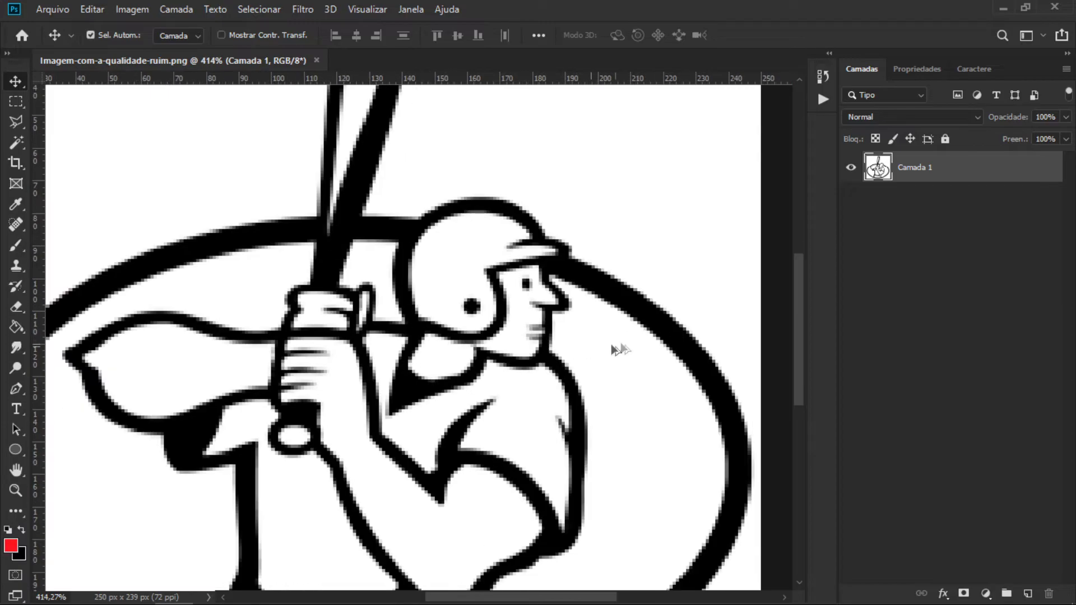
scroll(547, 315, "up", 4)
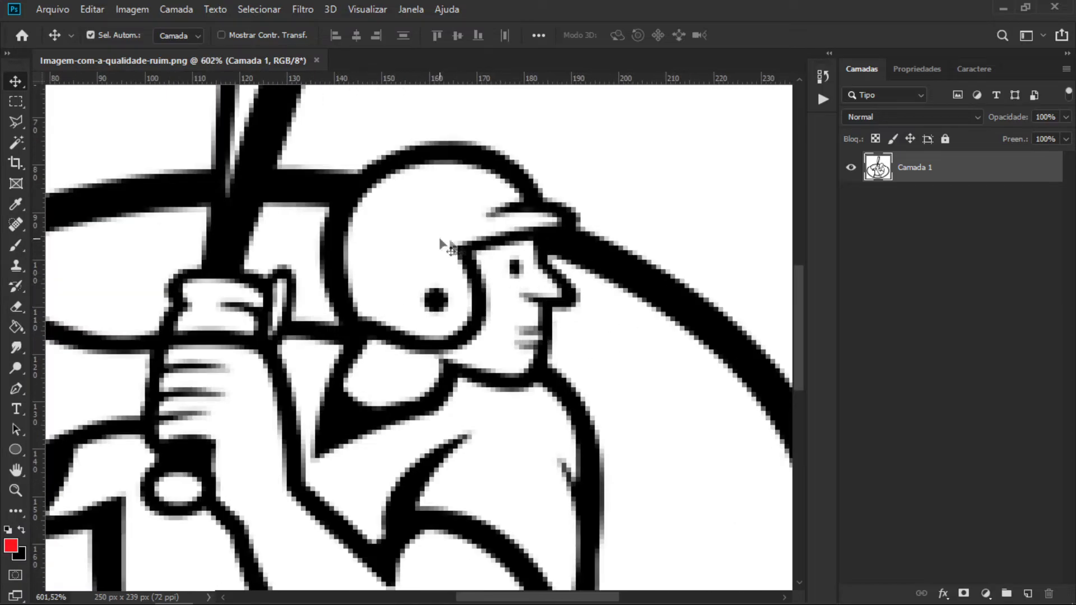
scroll(418, 262, "up", 4)
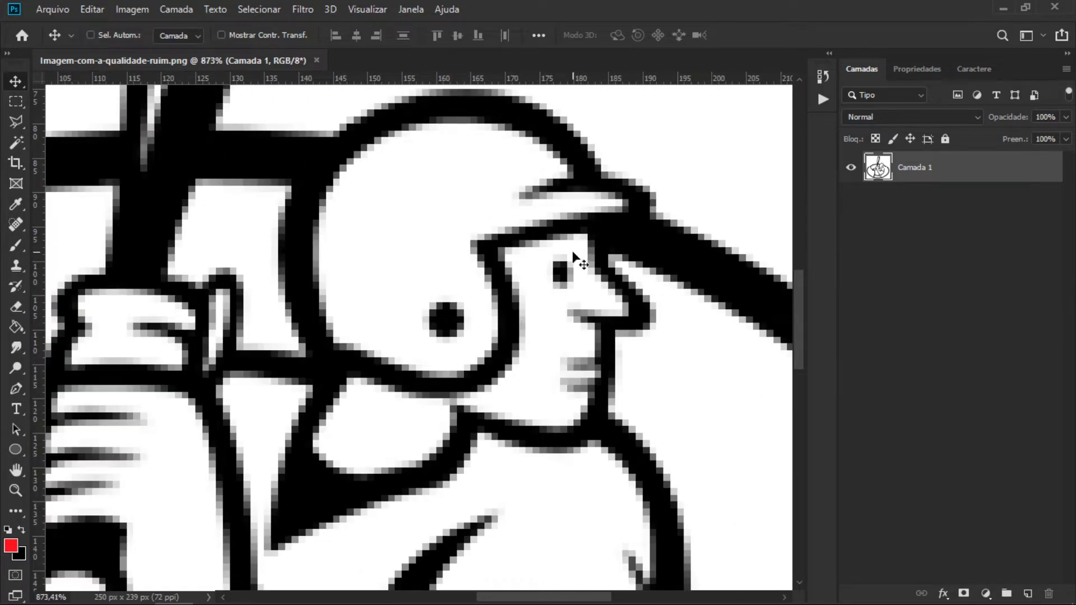
Step: Fit the image on screen, zoom into the jagged edges again, then fit it back
key("ctrl+0")
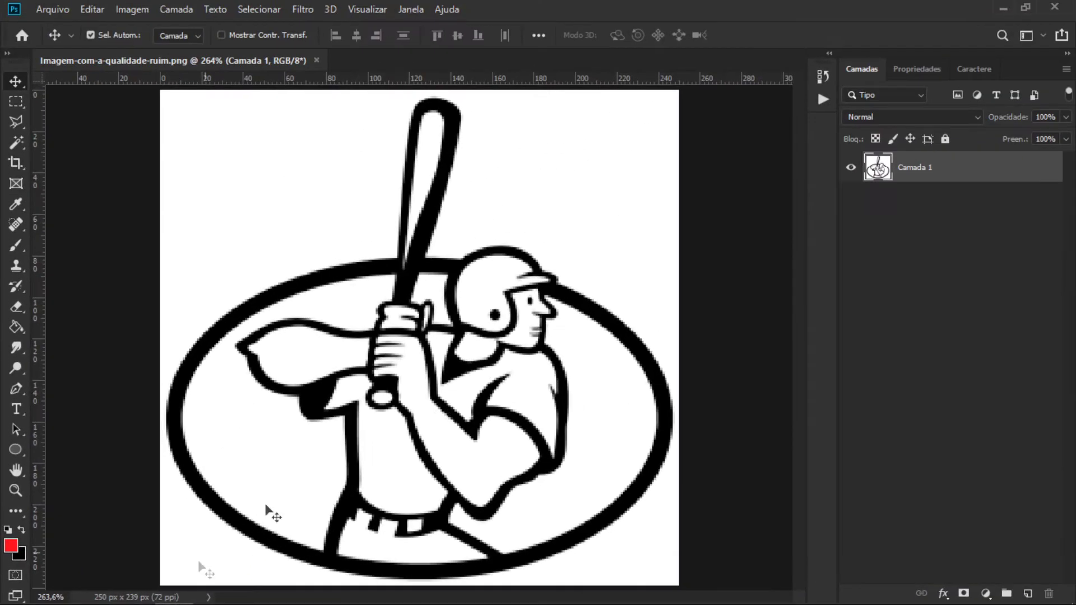
scroll(577, 298, "up", 2)
scroll(581, 307, "up", 3)
scroll(581, 307, "up", 3)
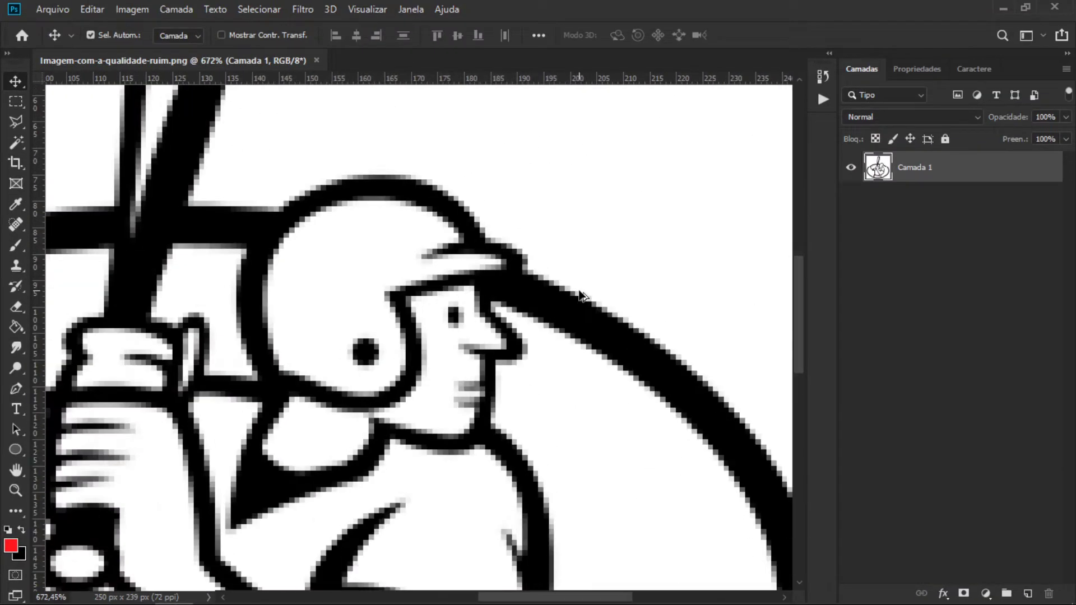
scroll(580, 307, "up", 2)
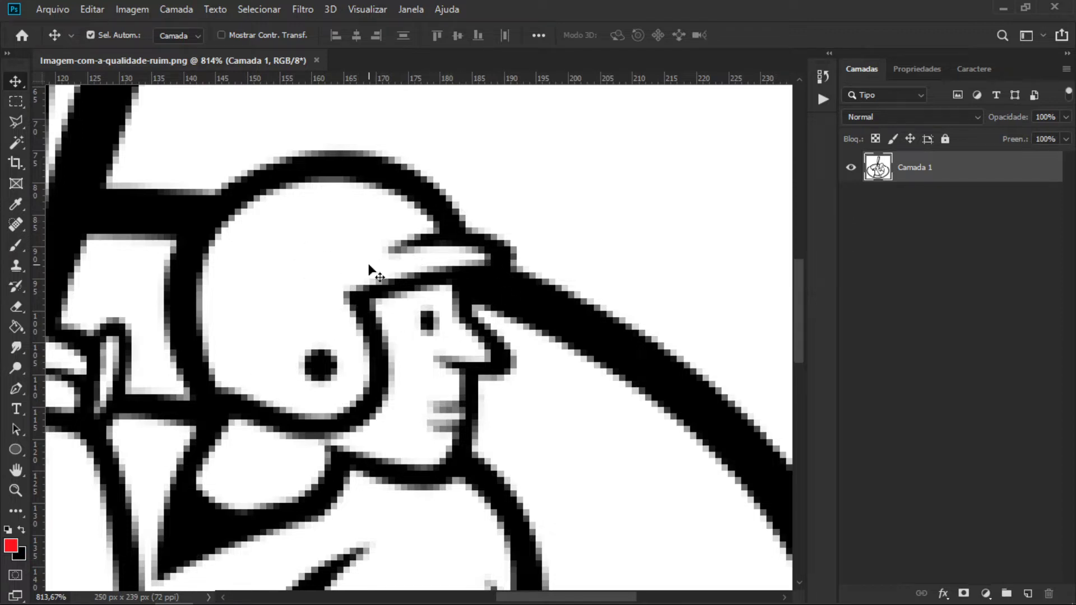
key("ctrl+0")
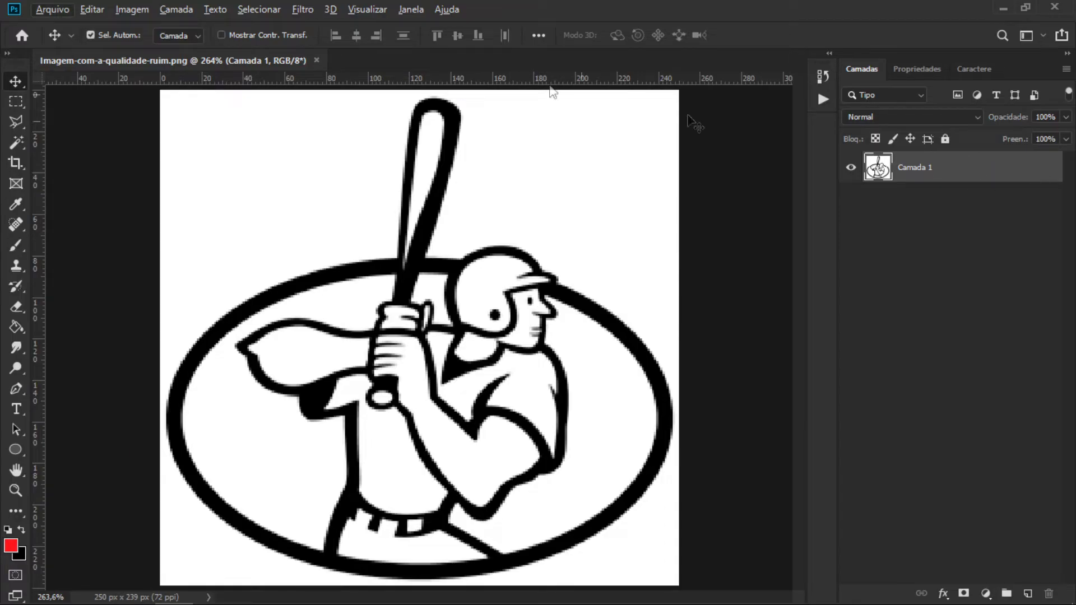
left_click(130, 11)
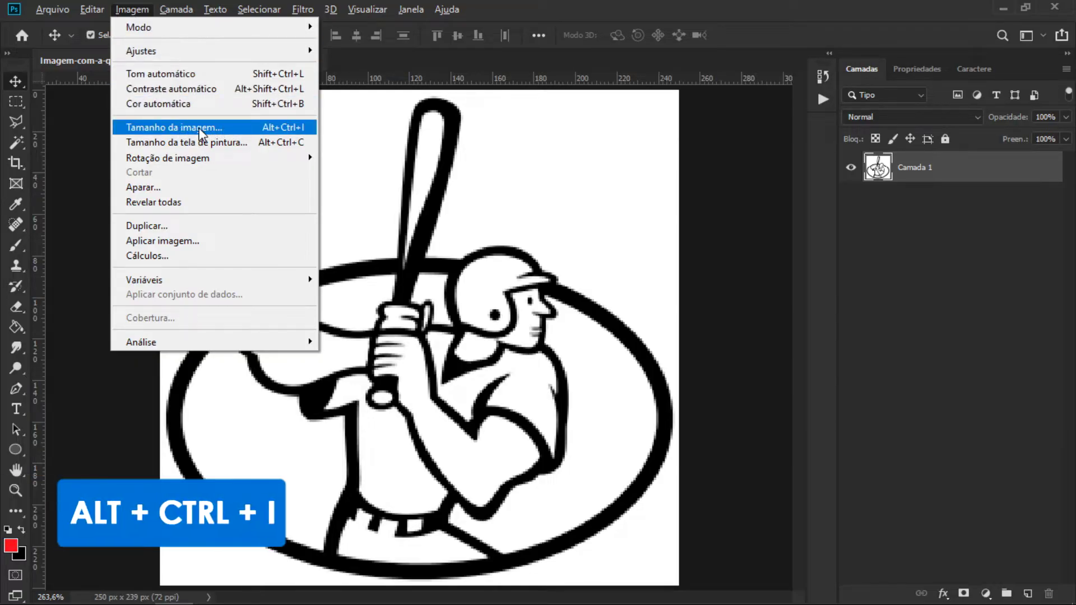
Step: In Image Size, magnify the preview on the batter's helmet and set resolution to 300 ppi
left_click(199, 128)
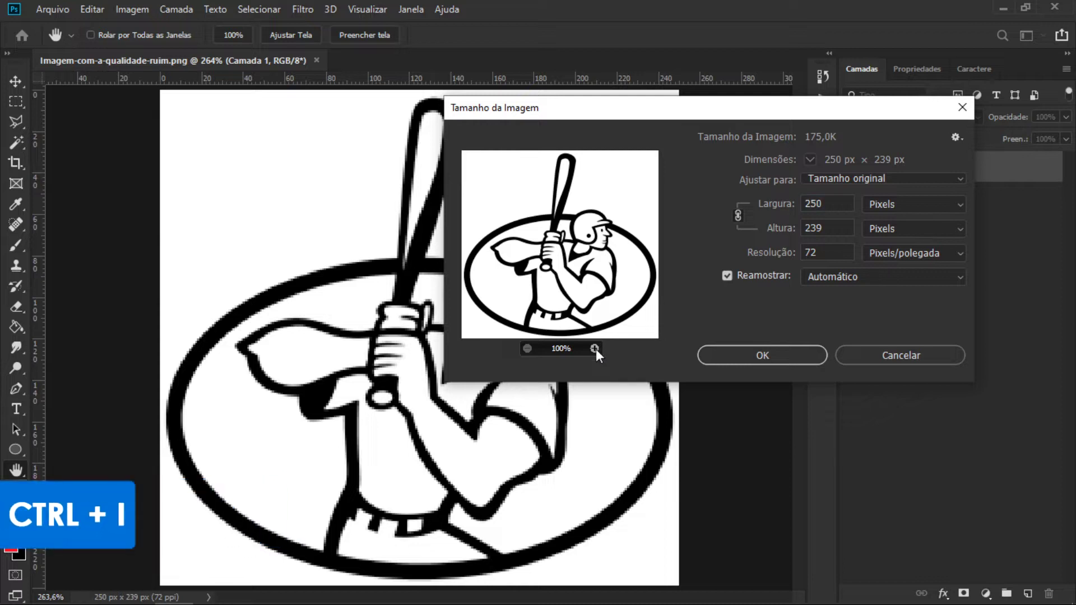
left_click(595, 349)
left_click(595, 349)
left_click_drag(583, 314, 527, 302)
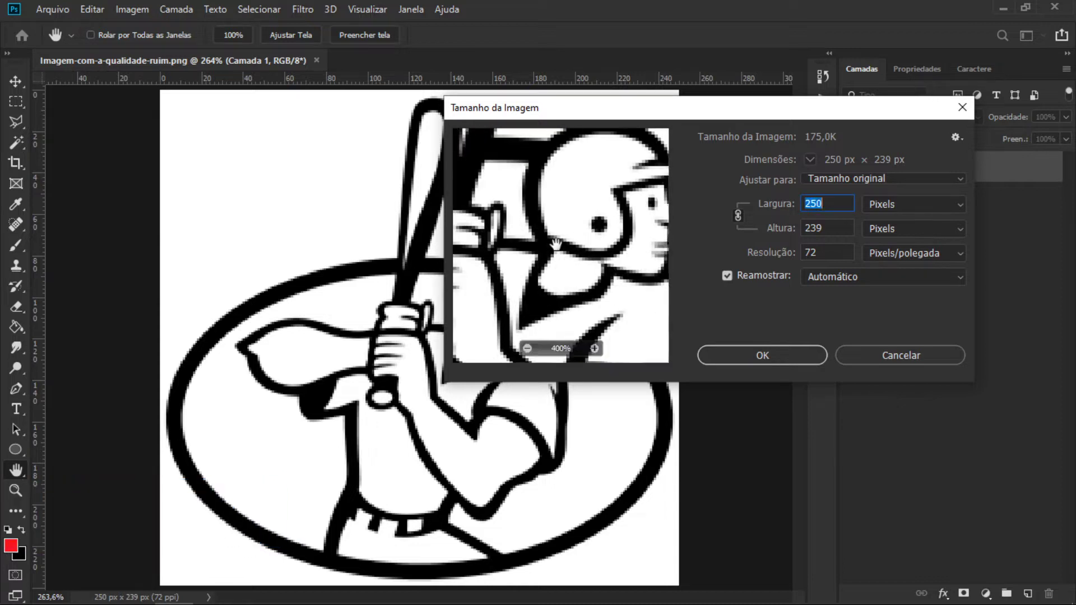
left_click(837, 205)
double_click(838, 231)
double_click(841, 253)
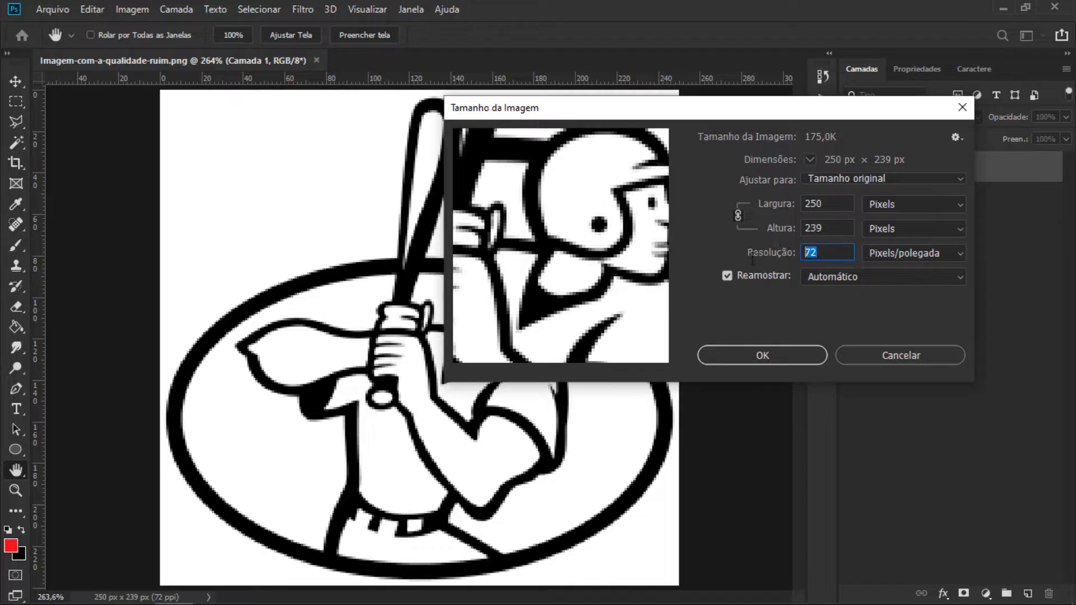
double_click(819, 204)
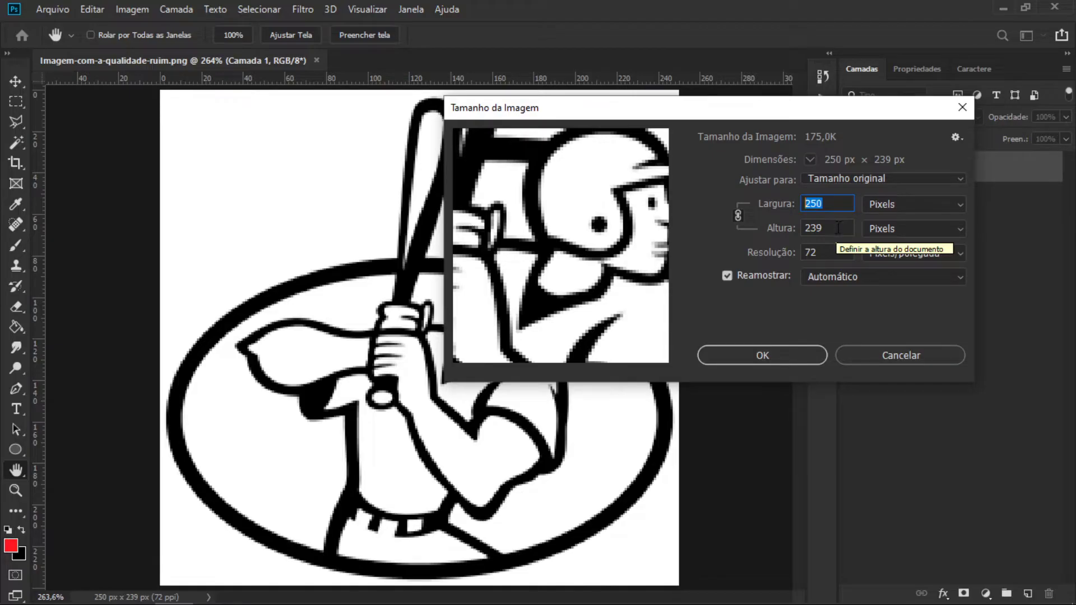
double_click(843, 255)
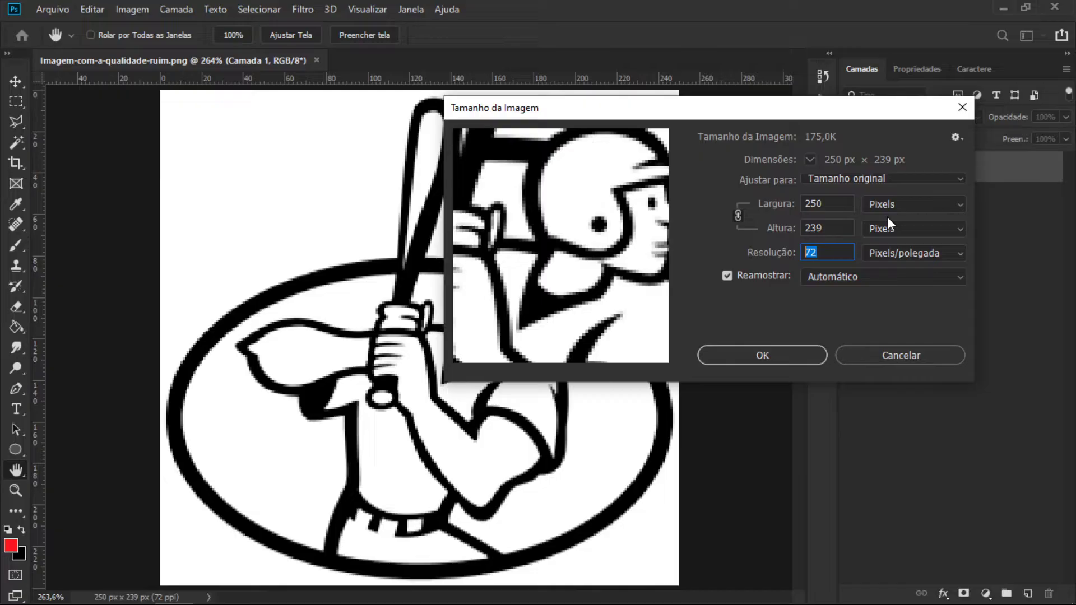
type("300")
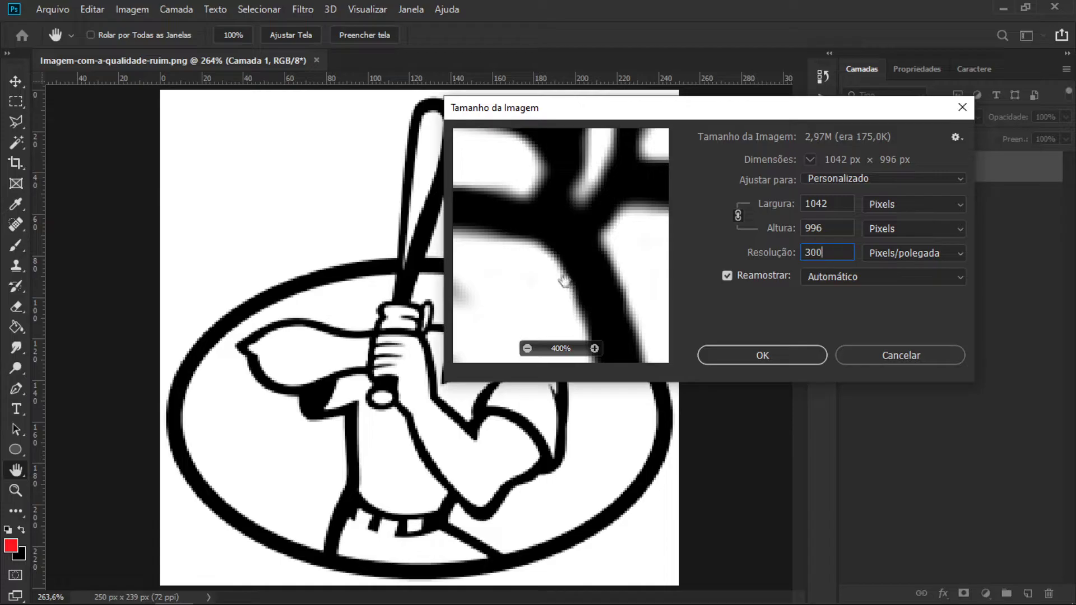
Step: Set the width to 2000 pixels so the height becomes 1912 px
left_click(618, 177)
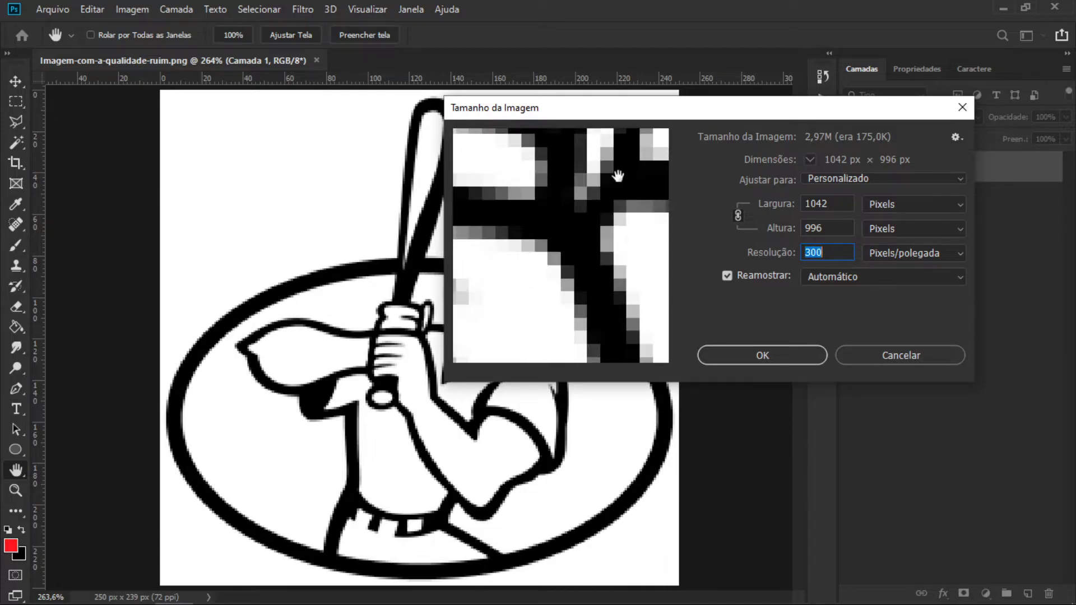
left_click_drag(617, 176, 611, 174)
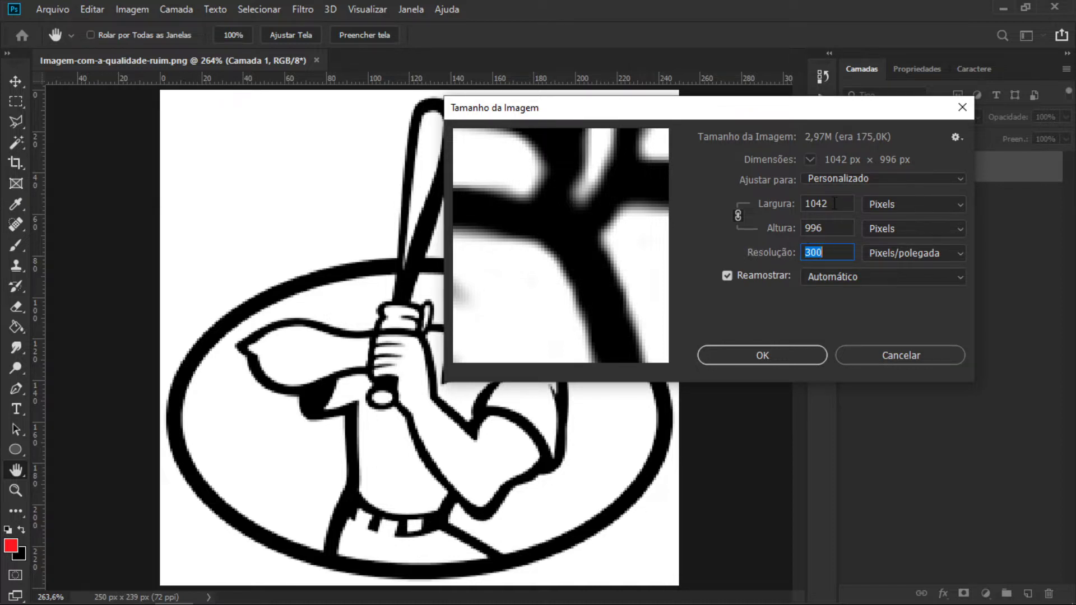
left_click_drag(835, 203, 771, 193)
left_click_drag(839, 229, 763, 231)
double_click(851, 200)
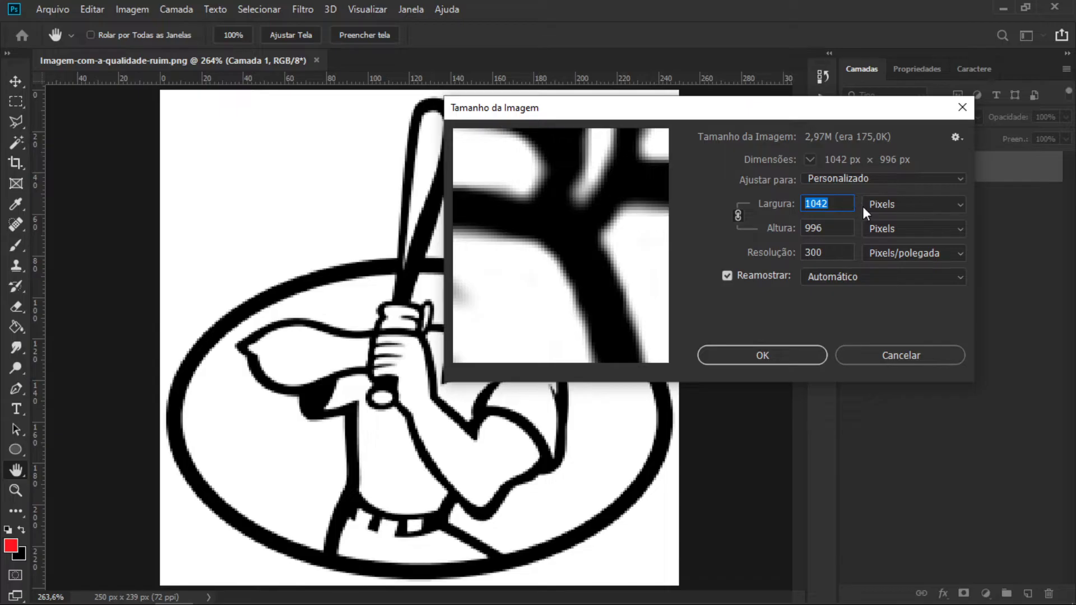
type("20")
type("00")
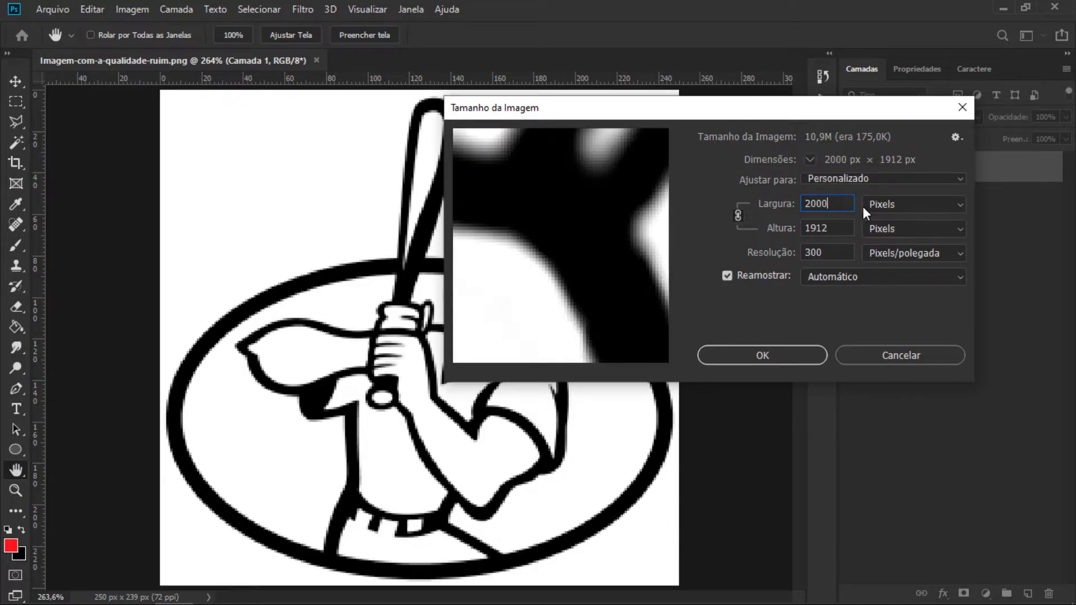
Step: Check the enlarged preview around the batter's hands and review the resampling methods
left_click(527, 349)
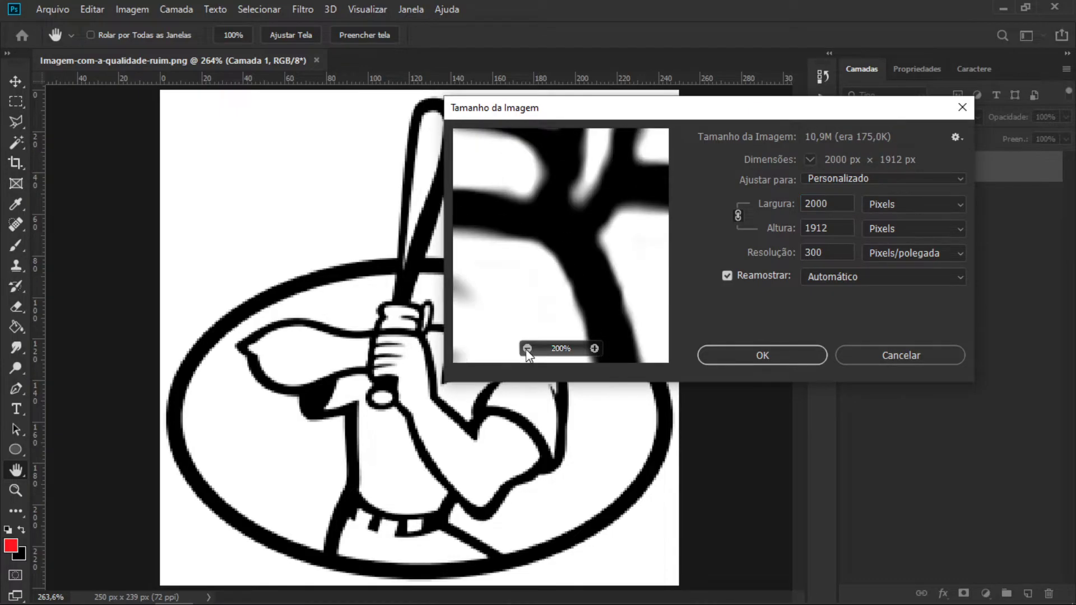
left_click(527, 349)
left_click(594, 349)
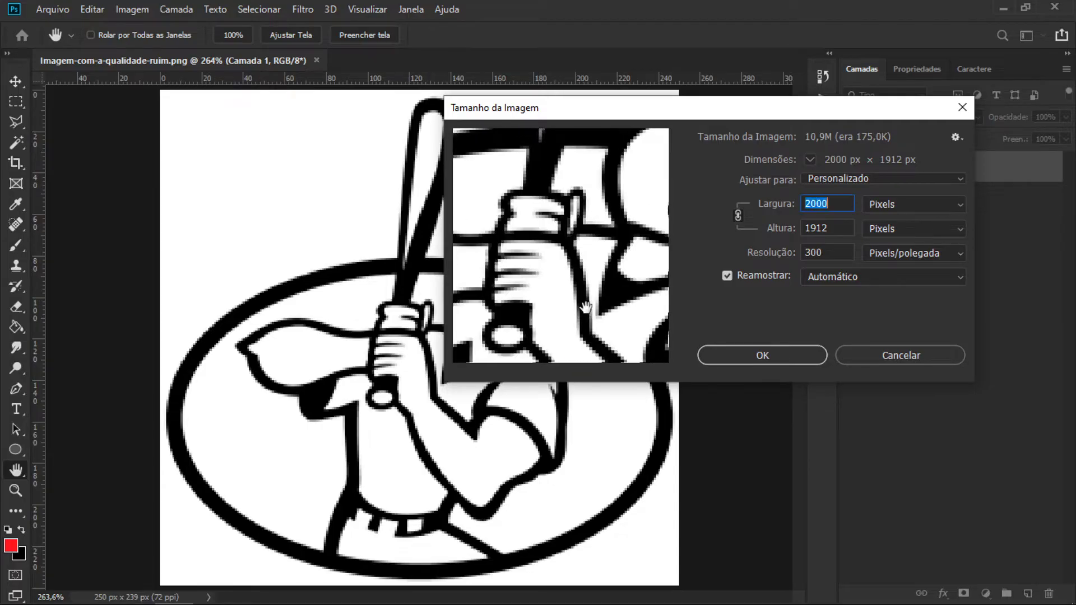
left_click_drag(586, 305, 592, 283)
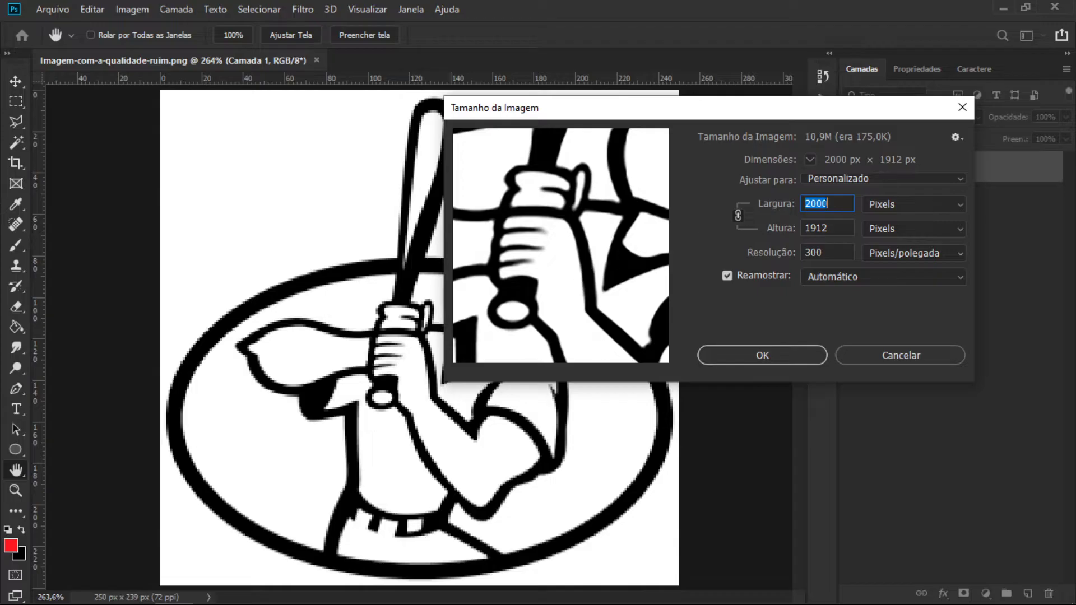
double_click(837, 258)
left_click(945, 277)
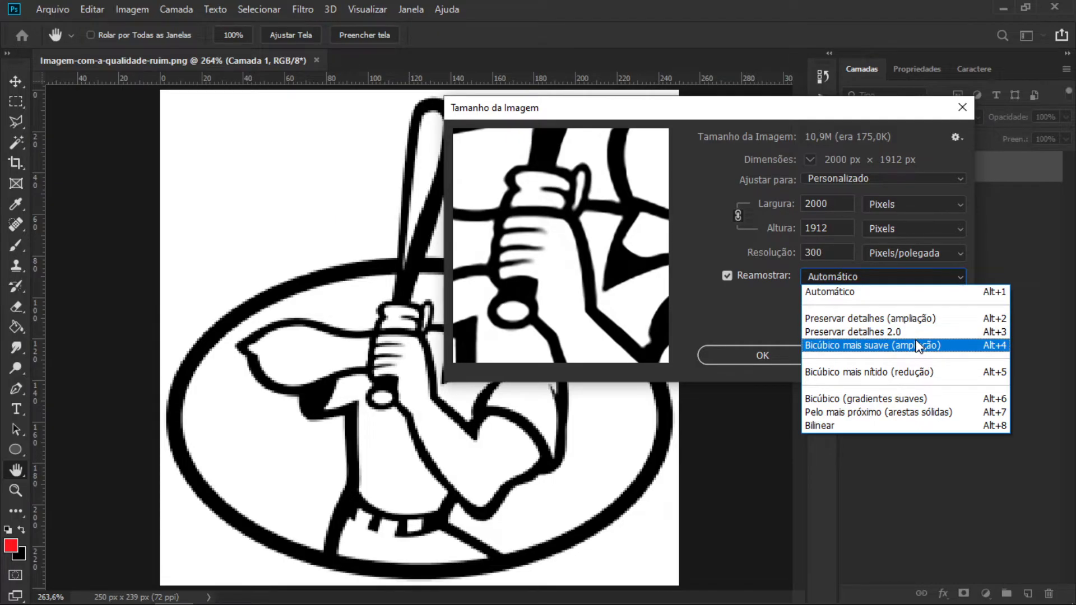
Step: Keep Automático resampling and apply the 2000 × 1912 px, 300 ppi resize
left_click(887, 277)
key("Down")
key("Down")
key("Down")
key("Down")
key("Down")
key("Up")
key("Up")
key("Up")
key("Up")
key("Up")
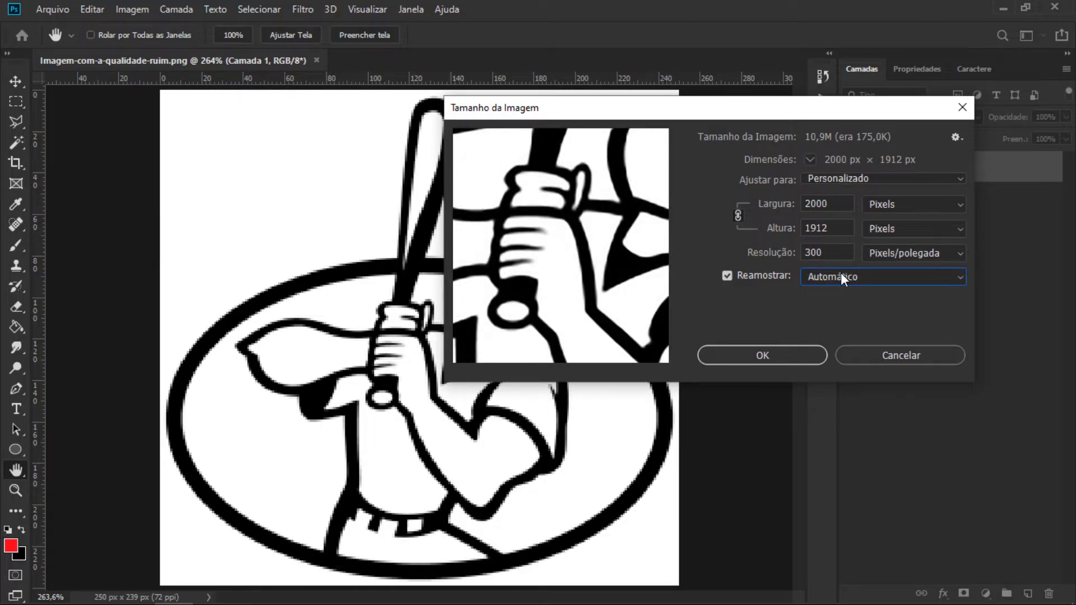
left_click(767, 354)
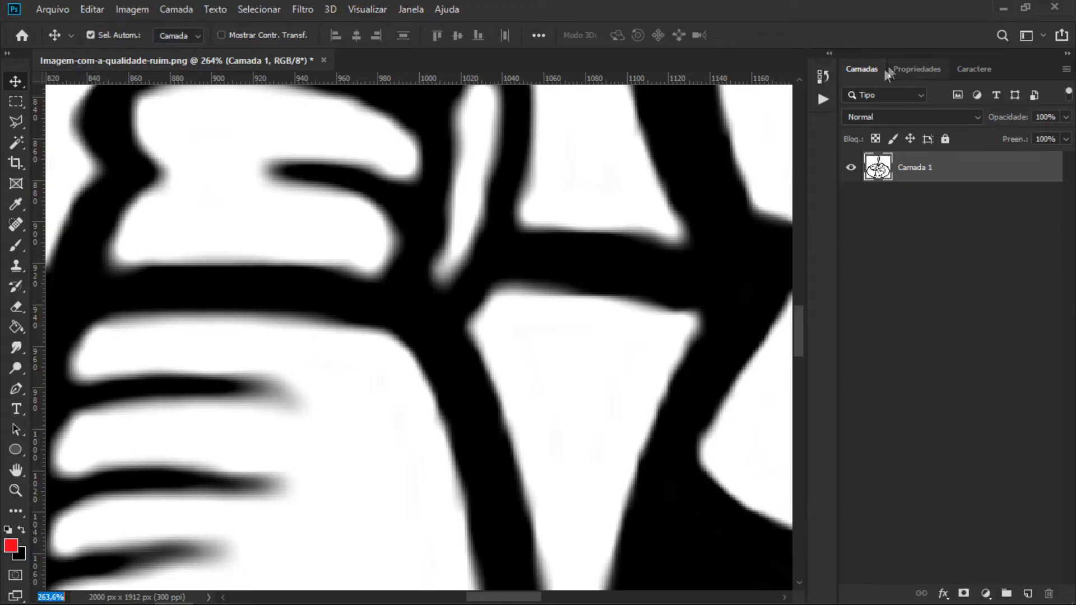
left_click(819, 76)
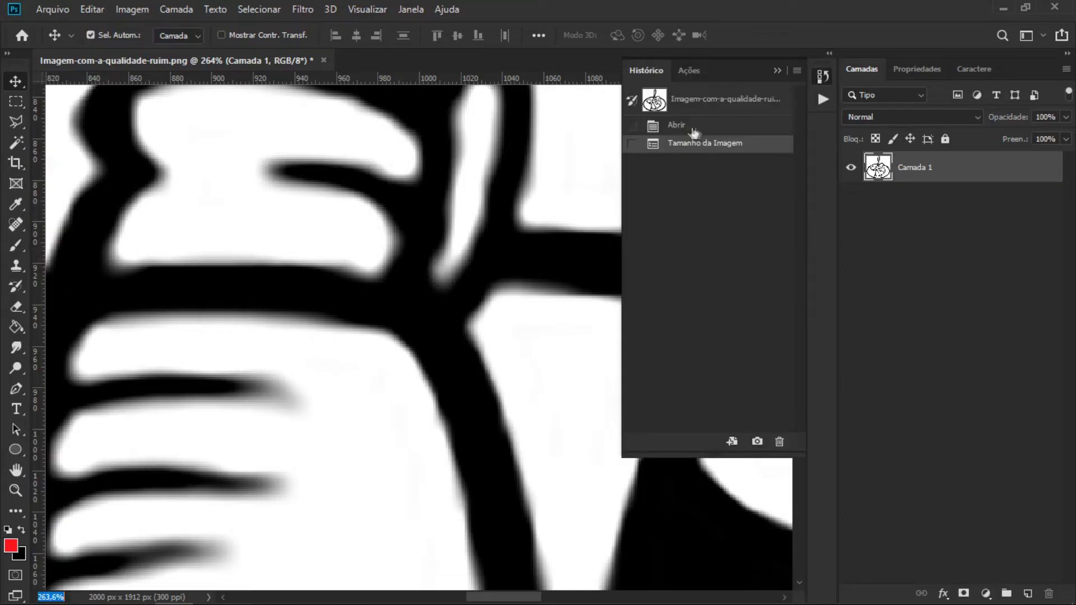
left_click(677, 125)
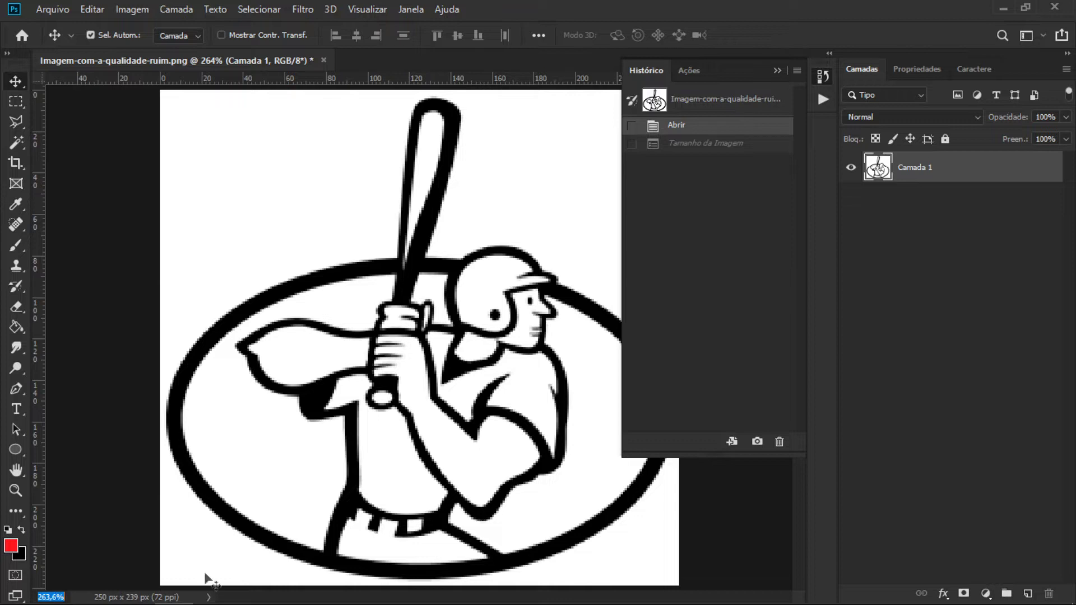
left_click(687, 144)
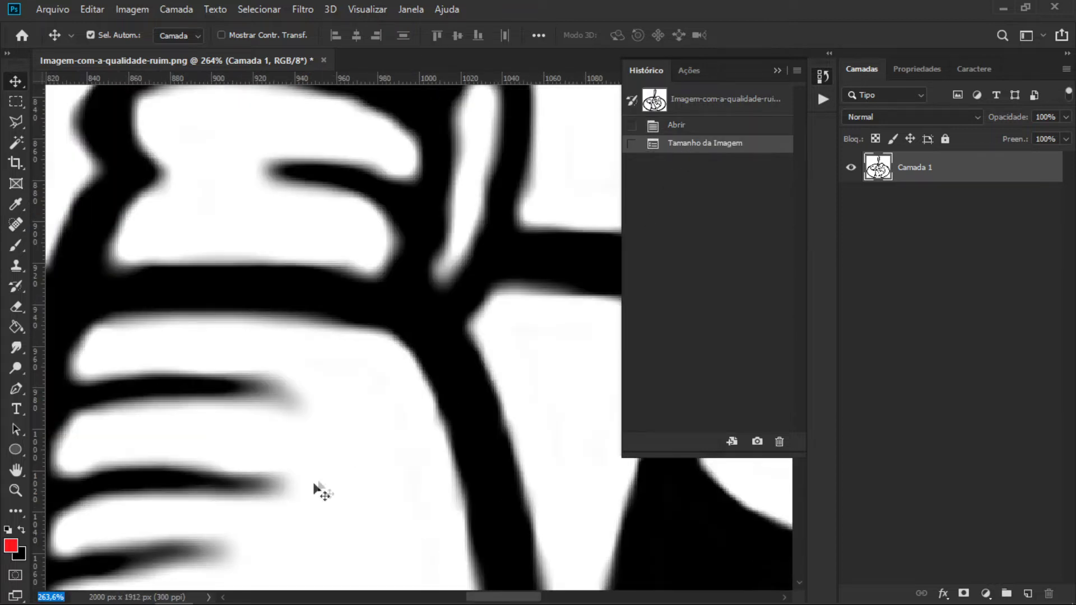
left_click(776, 68)
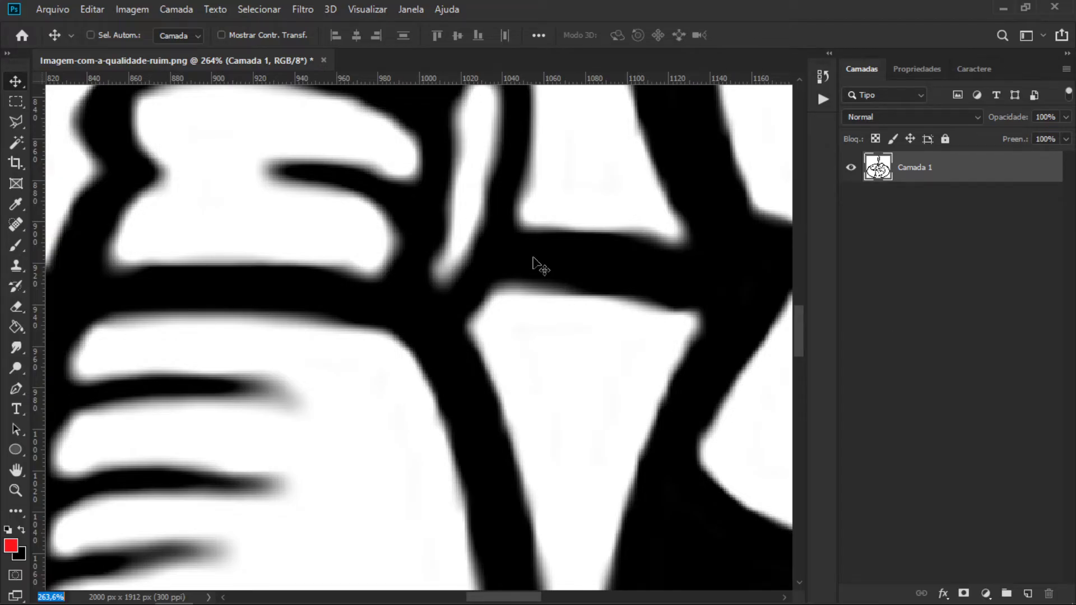
key("ctrl+0")
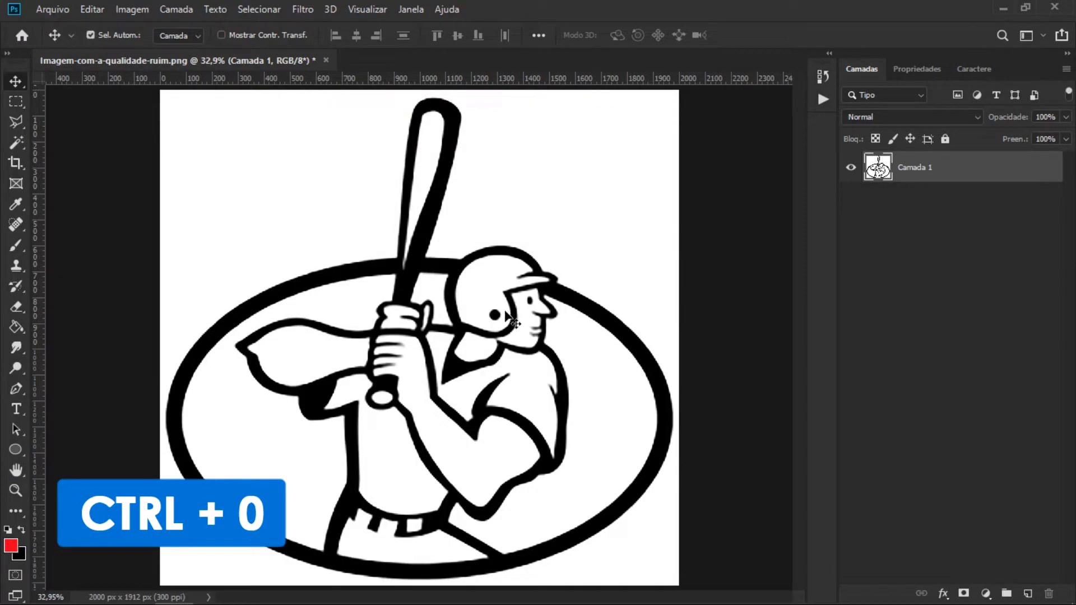
scroll(538, 306, "up", 5, "alt")
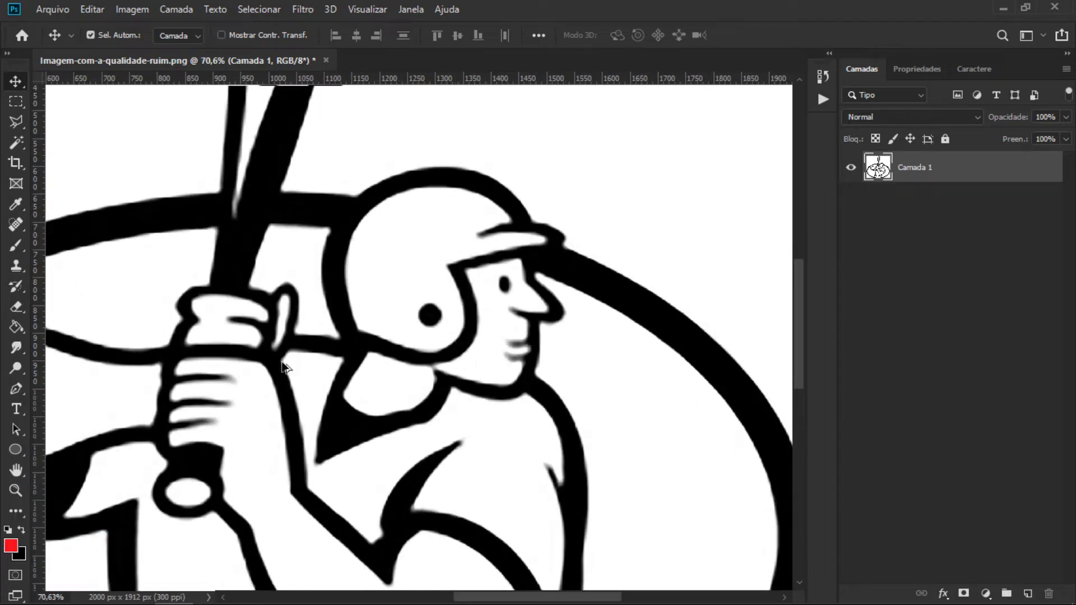
left_click_drag(308, 365, 533, 370)
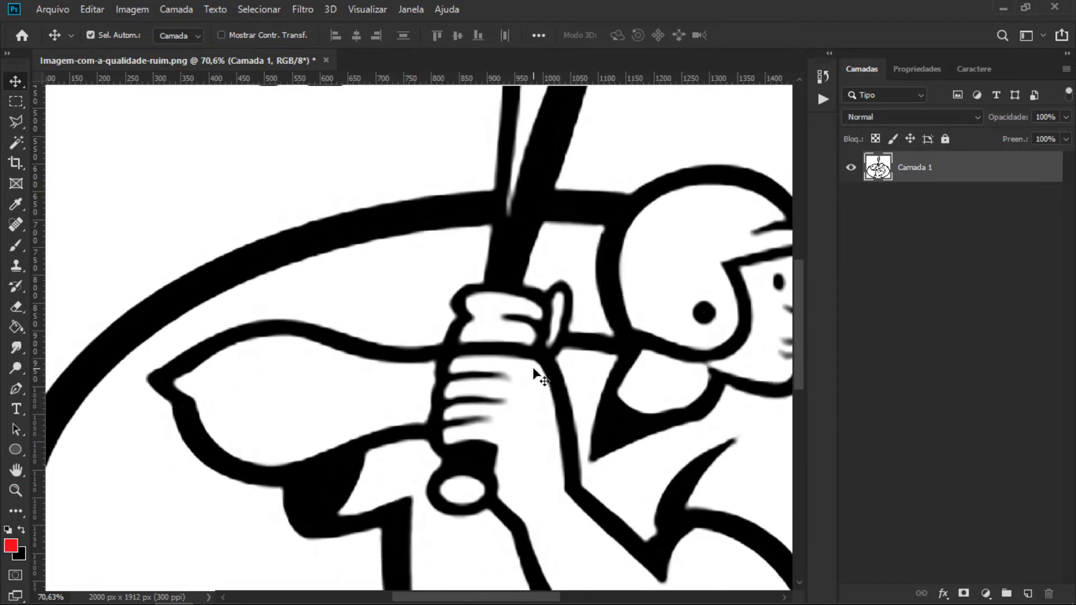
key("ctrl+0")
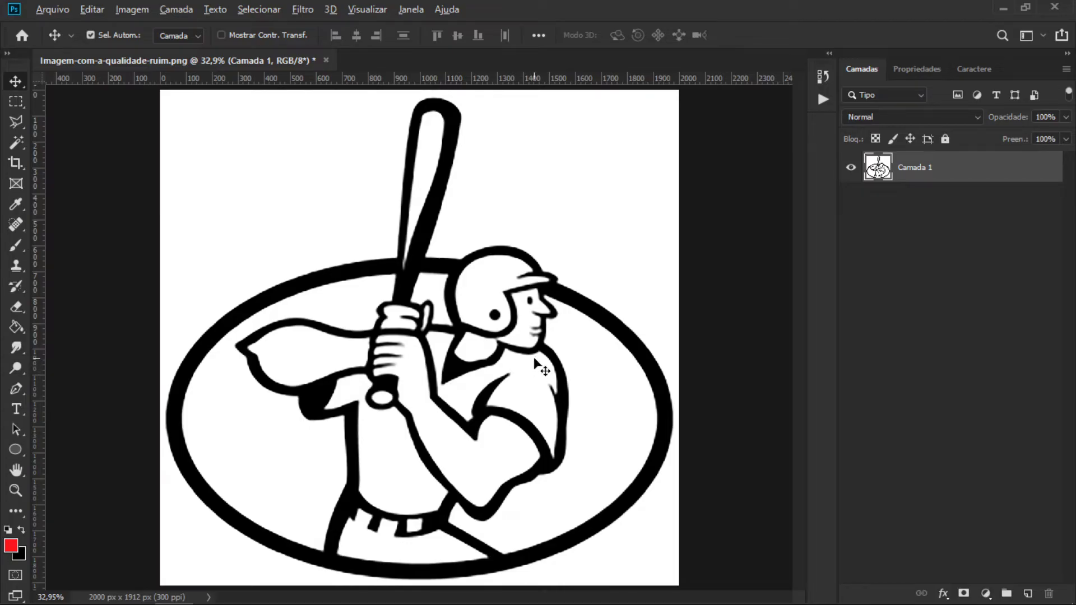
scroll(568, 335, "up", 2)
scroll(632, 303, "down", 2)
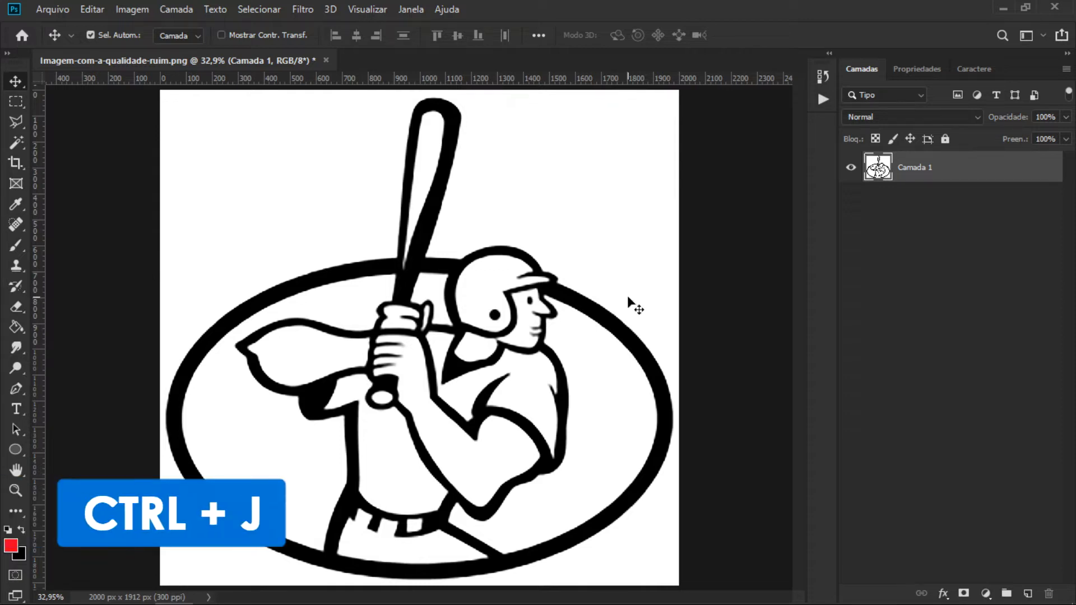
Step: Duplicate Camada 1 with Ctrl+J and blur the copy with a Gaussian Blur of radius 5,2 px
key("ctrl+j")
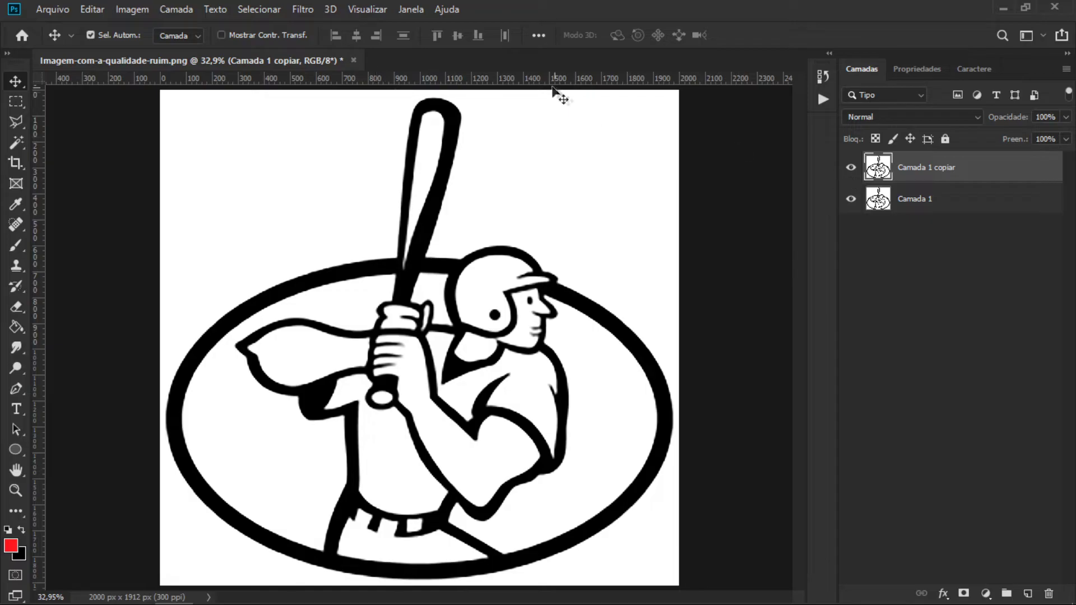
left_click(300, 9)
left_click(302, 9)
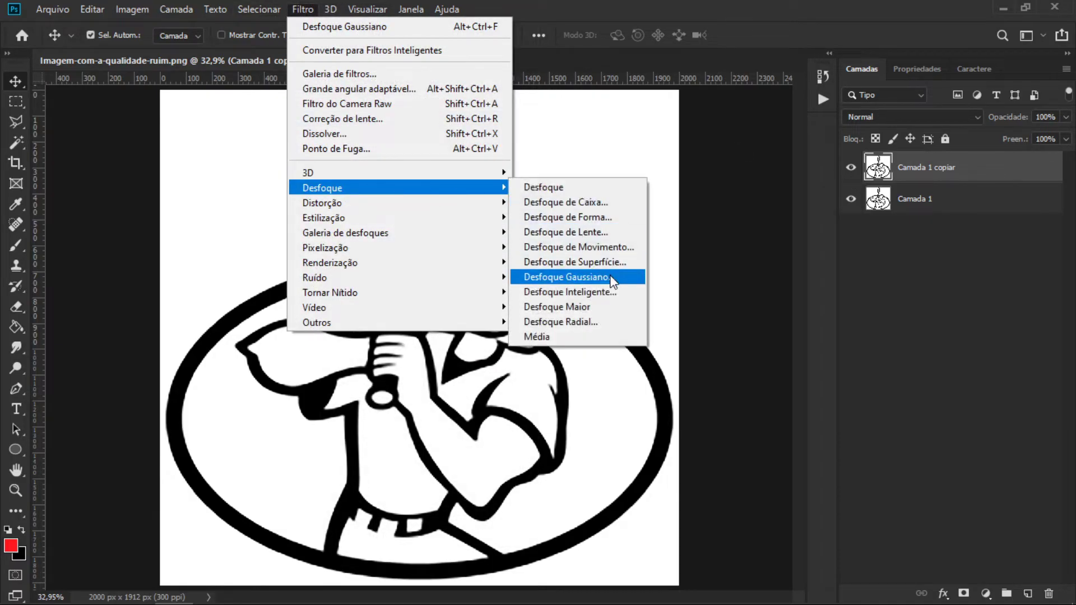
mouse_move(395, 187)
left_click(566, 276)
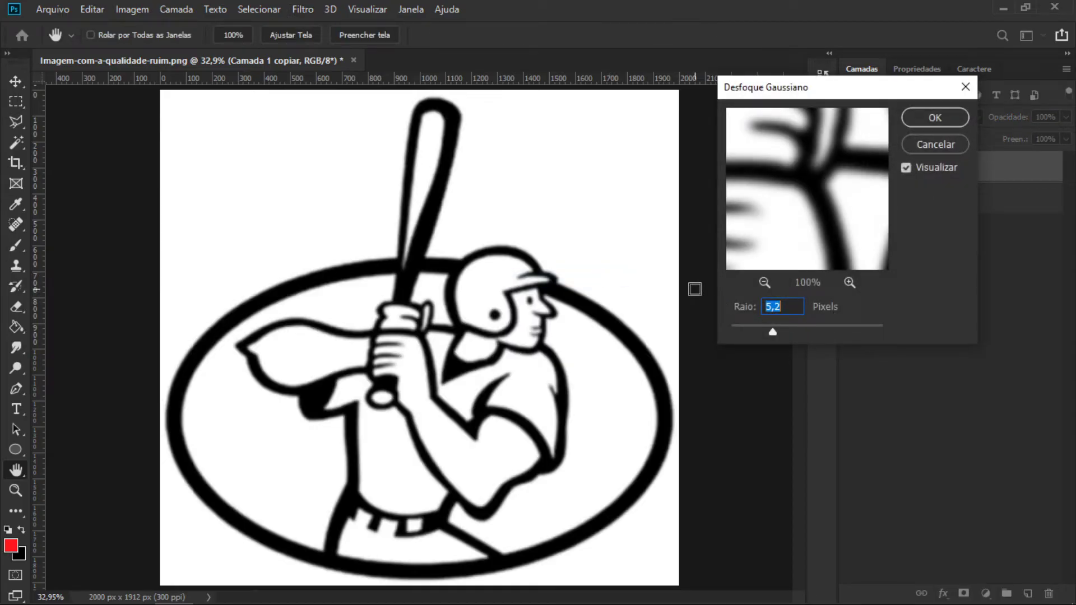
key("alt")
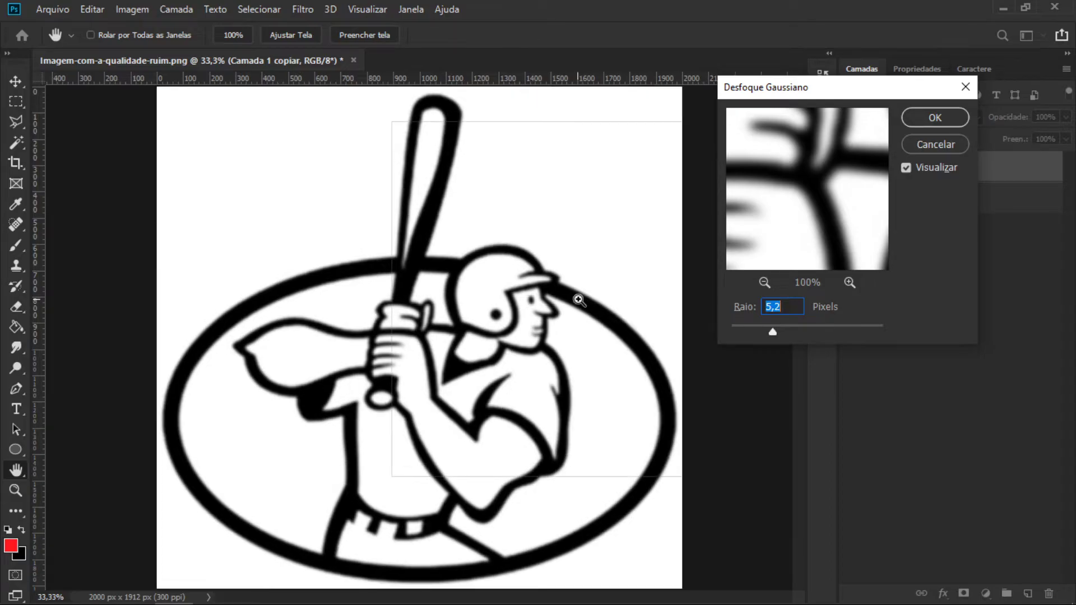
left_click(579, 300, "ctrl")
left_click(579, 299, "ctrl")
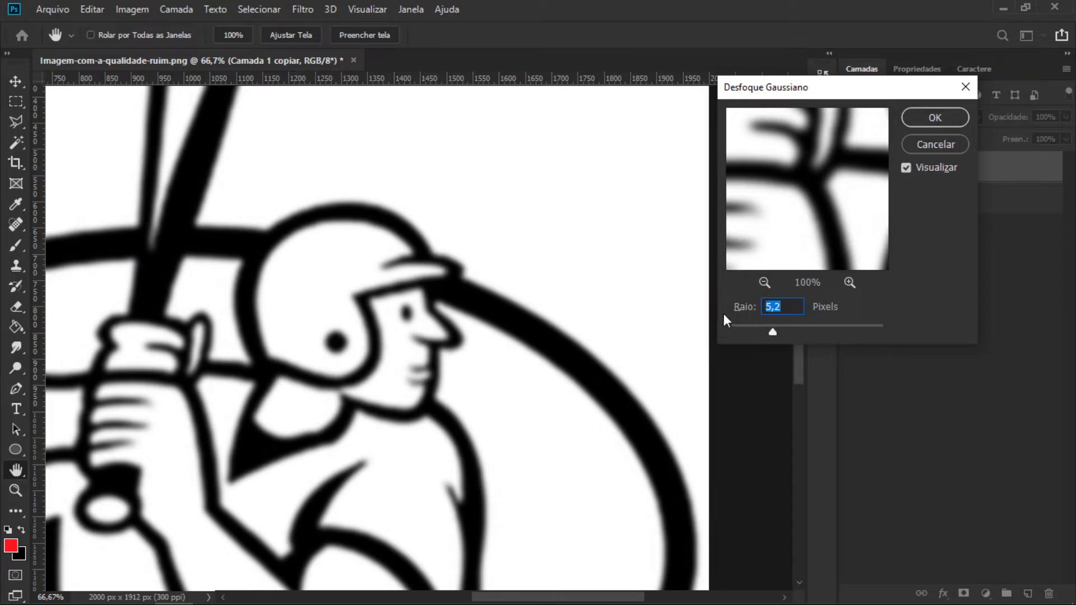
left_click_drag(764, 89, 716, 97)
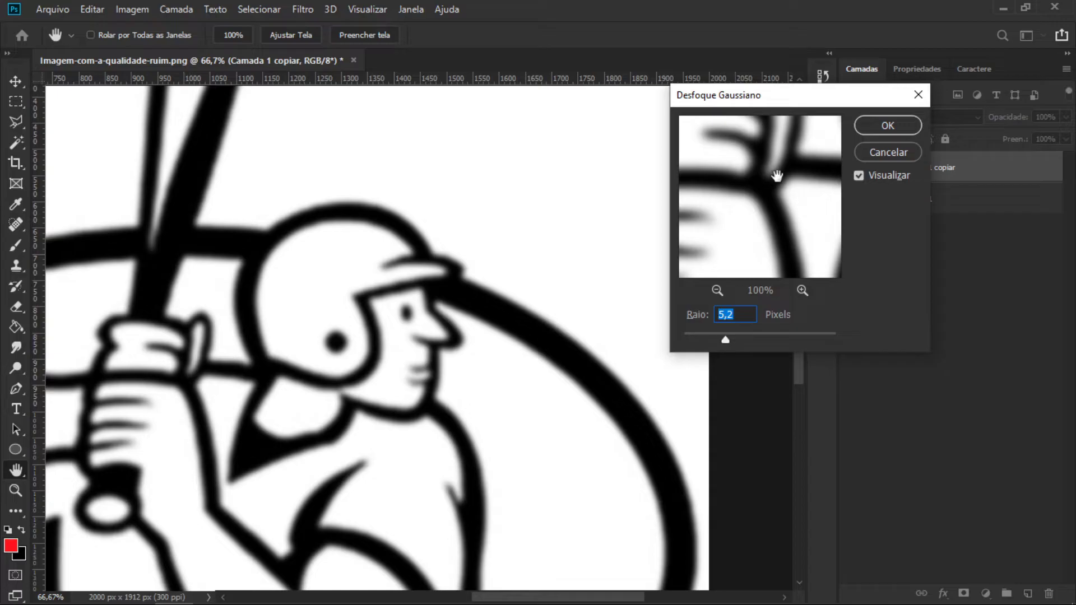
mouse_move(789, 193)
left_mouse_down()
mouse_move(809, 214)
mouse_move(795, 180)
left_mouse_up()
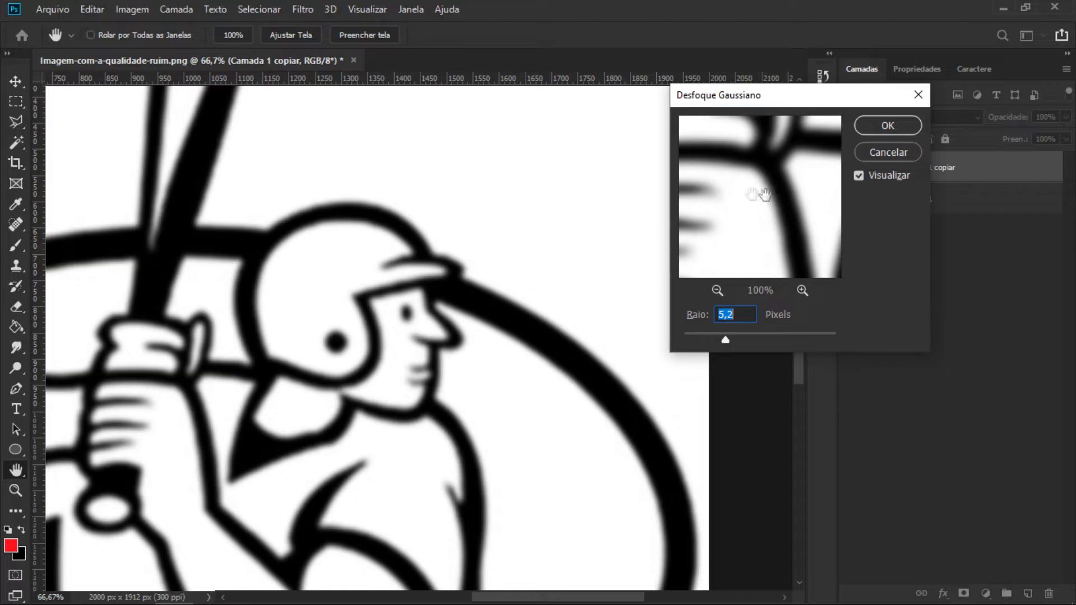
left_click_drag(685, 245, 745, 202)
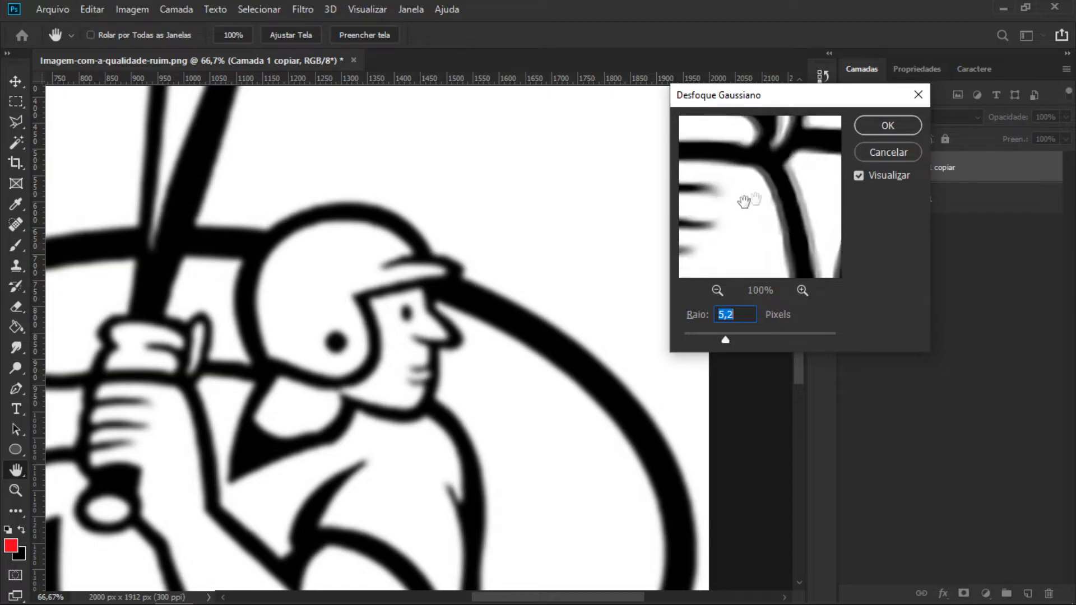
left_click(906, 126)
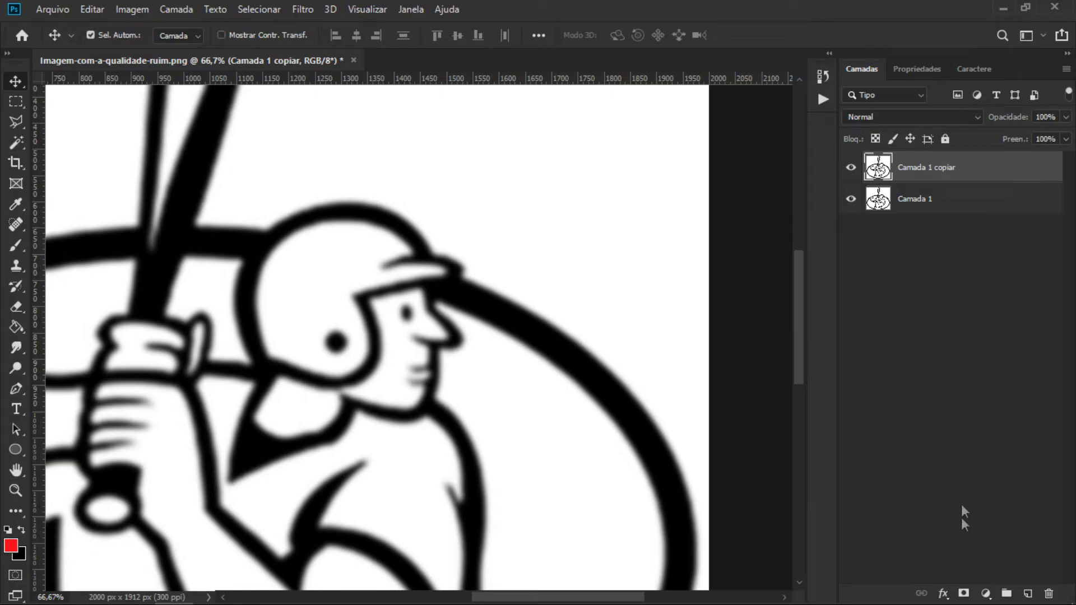
Step: Add a Curvas adjustment layer and drag its white and black input sliders toward the middle
left_click(986, 594)
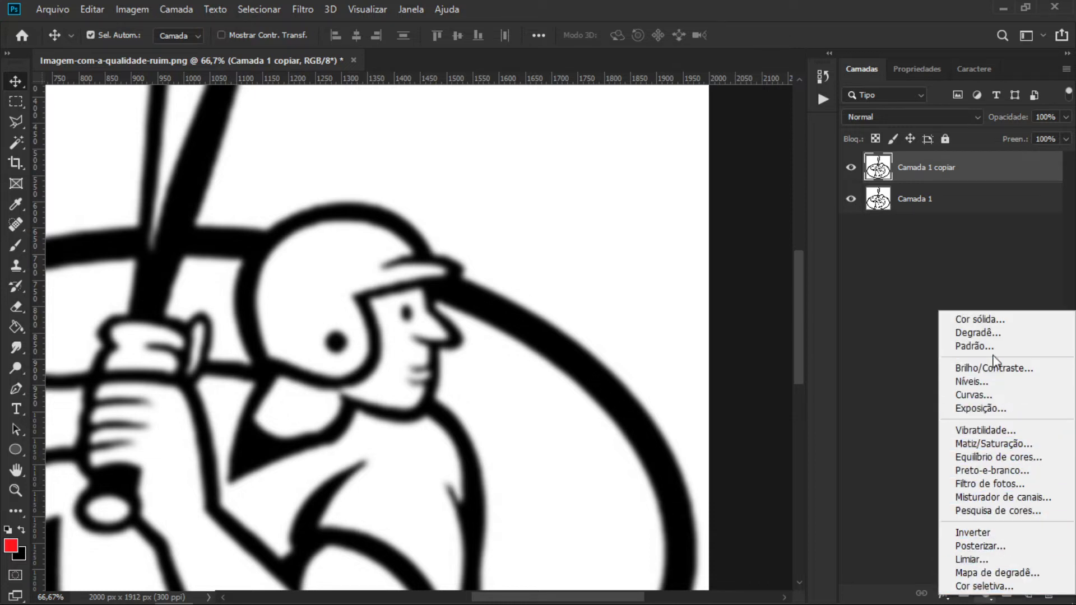
left_click(1000, 397)
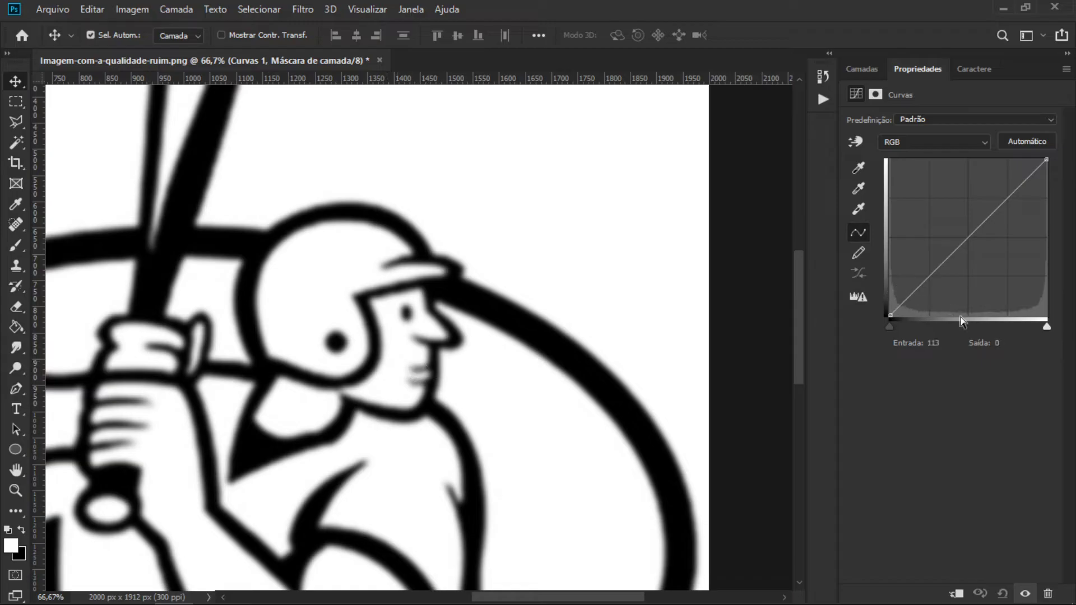
left_click_drag(1047, 326, 1033, 327)
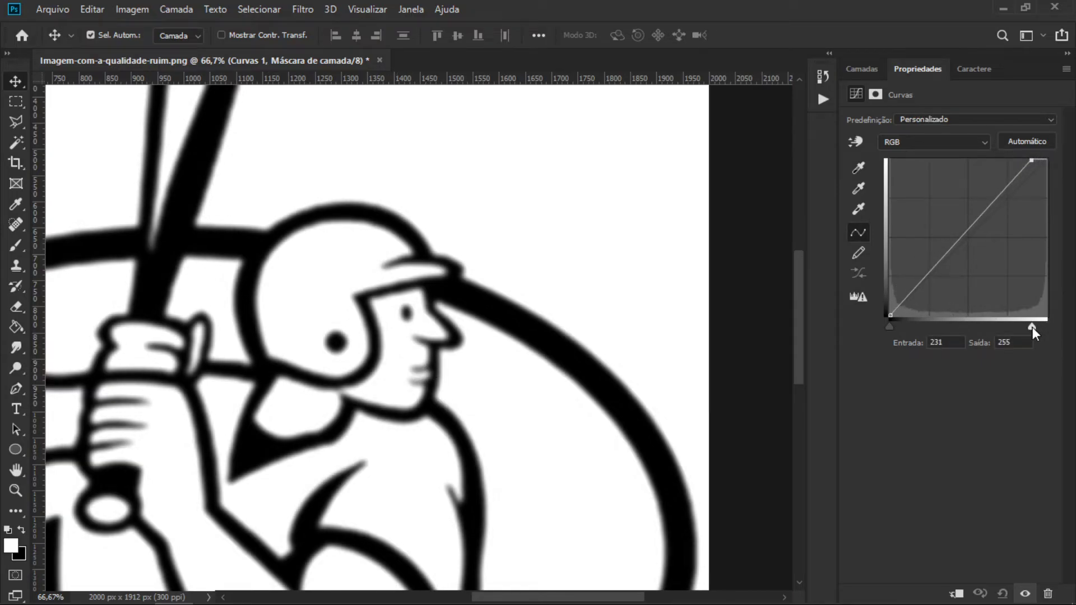
left_click_drag(1033, 327, 1008, 331)
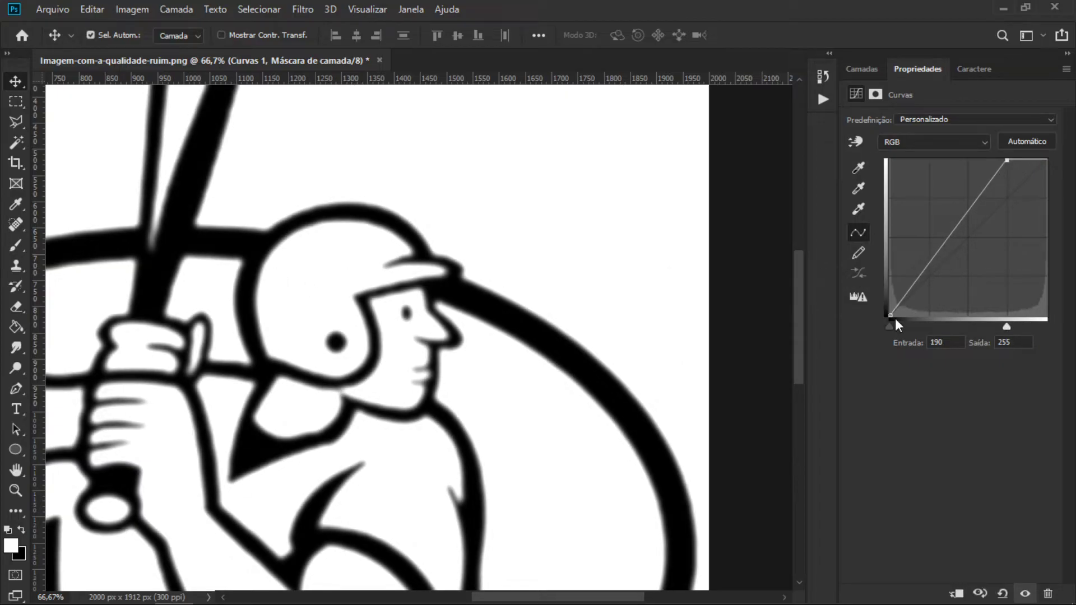
mouse_move(889, 327)
left_mouse_down()
mouse_move(991, 322)
mouse_move(968, 327)
left_mouse_up()
scroll(510, 364, "up", 2)
Step: Reset the Curves black and white points, then drag both inward to about input 157
scroll(506, 359, "up", 2)
scroll(547, 345, "up", 2)
scroll(557, 348, "up", 2)
scroll(578, 342, "up", 2)
scroll(578, 342, "up", 1)
left_click_drag(972, 327, 843, 337)
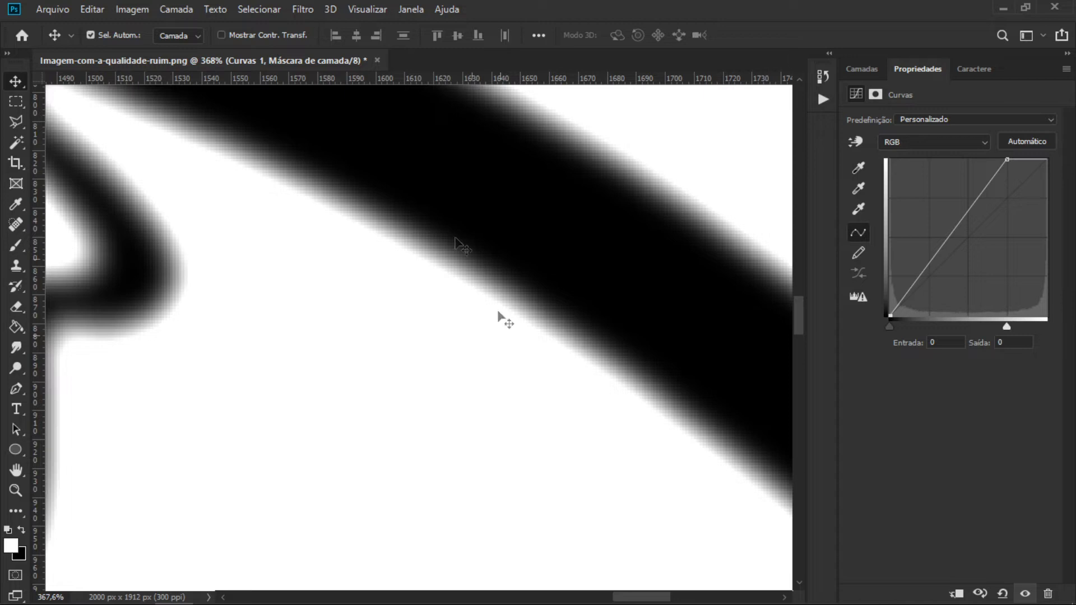
left_click_drag(1007, 327, 1046, 327)
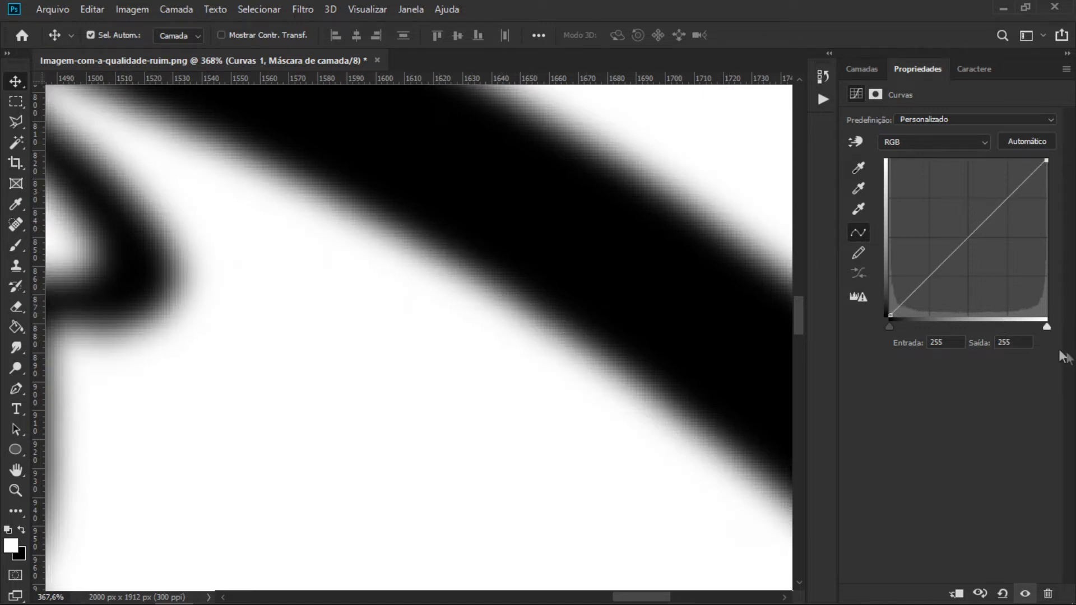
left_click_drag(1047, 327, 988, 328)
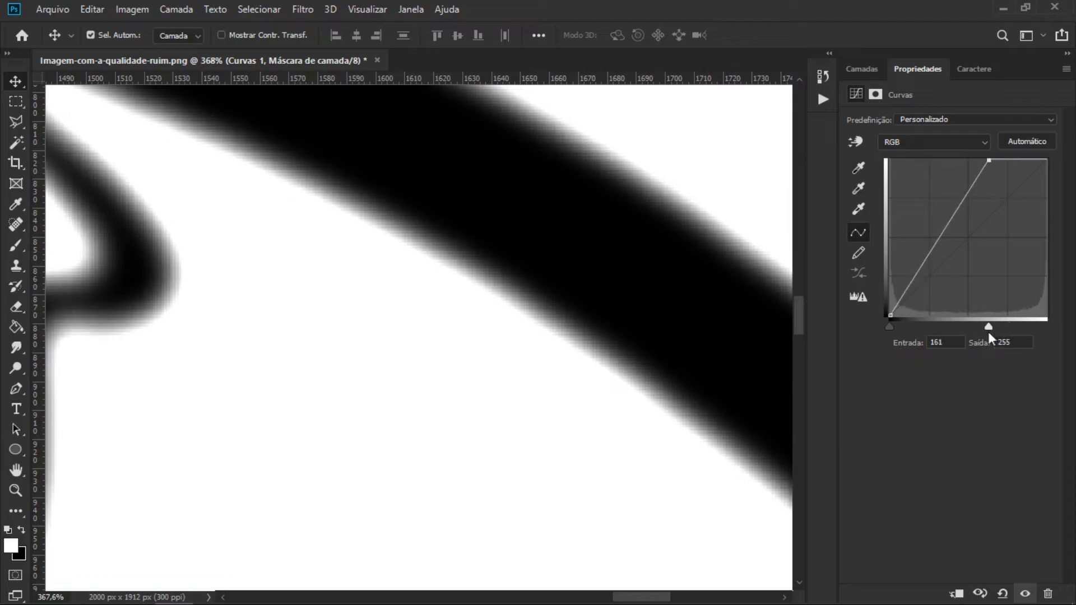
left_click_drag(897, 329, 985, 323)
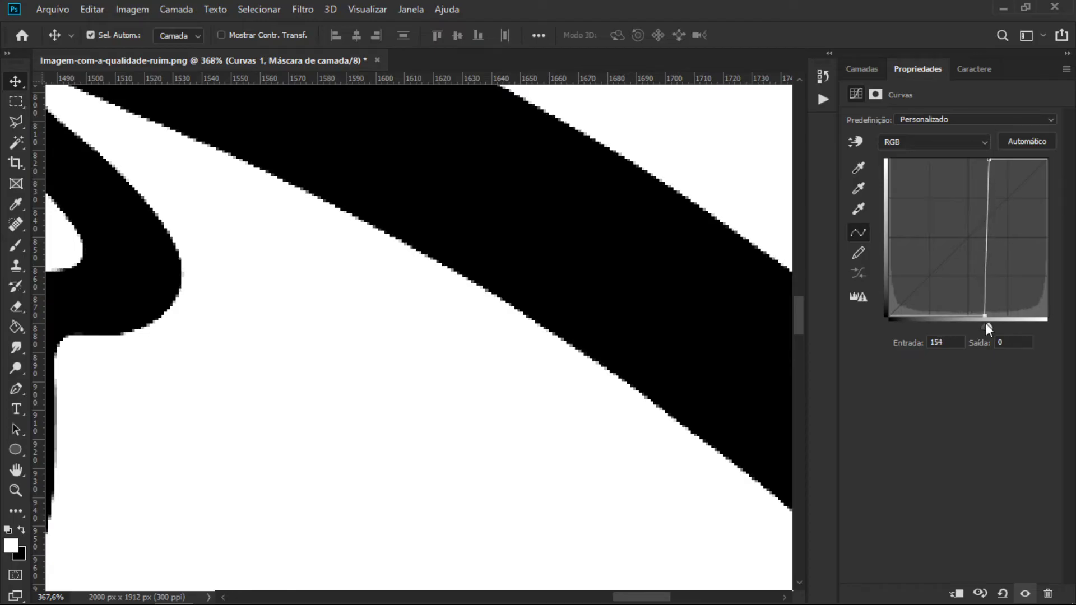
Step: Zoom out and back in to inspect the crisp black-and-white logo edges
scroll(609, 425, "down", 3)
scroll(607, 422, "down", 2)
scroll(607, 422, "down", 2)
scroll(608, 423, "down", 1)
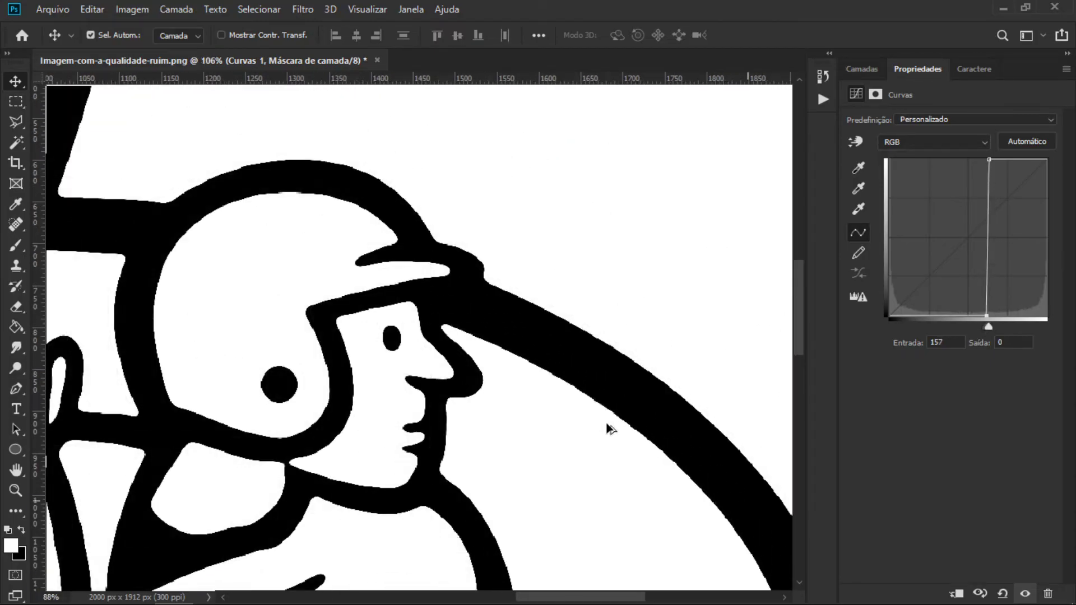
scroll(610, 425, "down", 1)
scroll(611, 428, "down", 1)
scroll(558, 344, "down", 3)
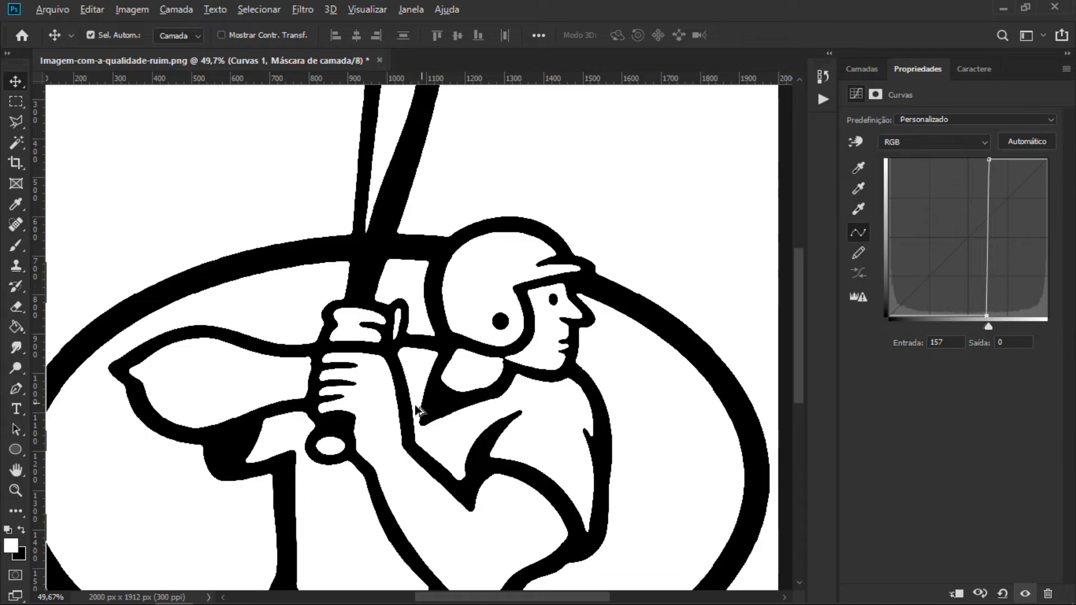
key("ctrl+r")
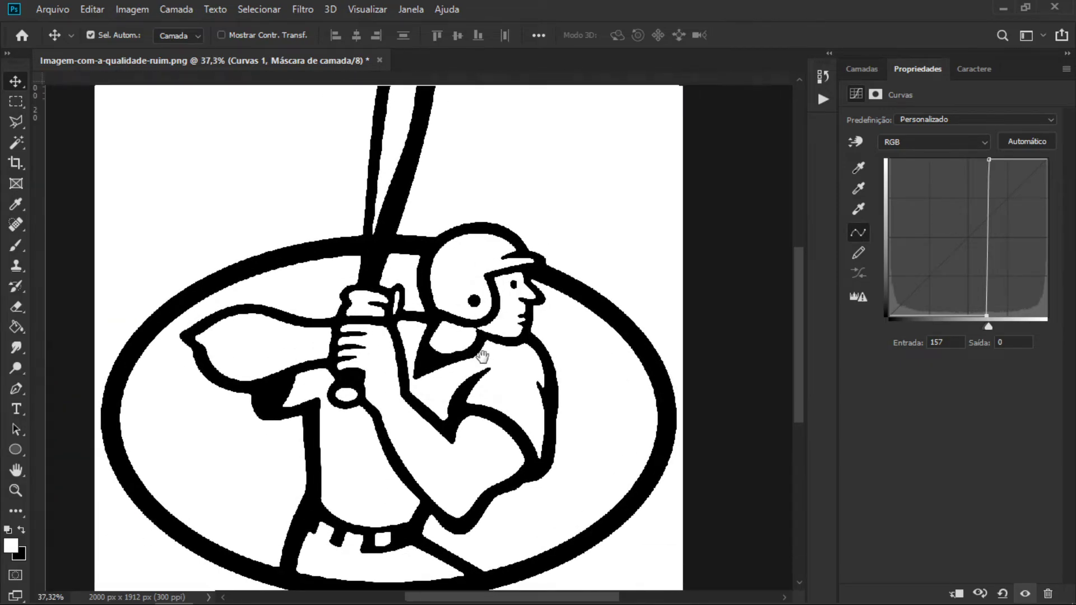
scroll(540, 387, "down", 1)
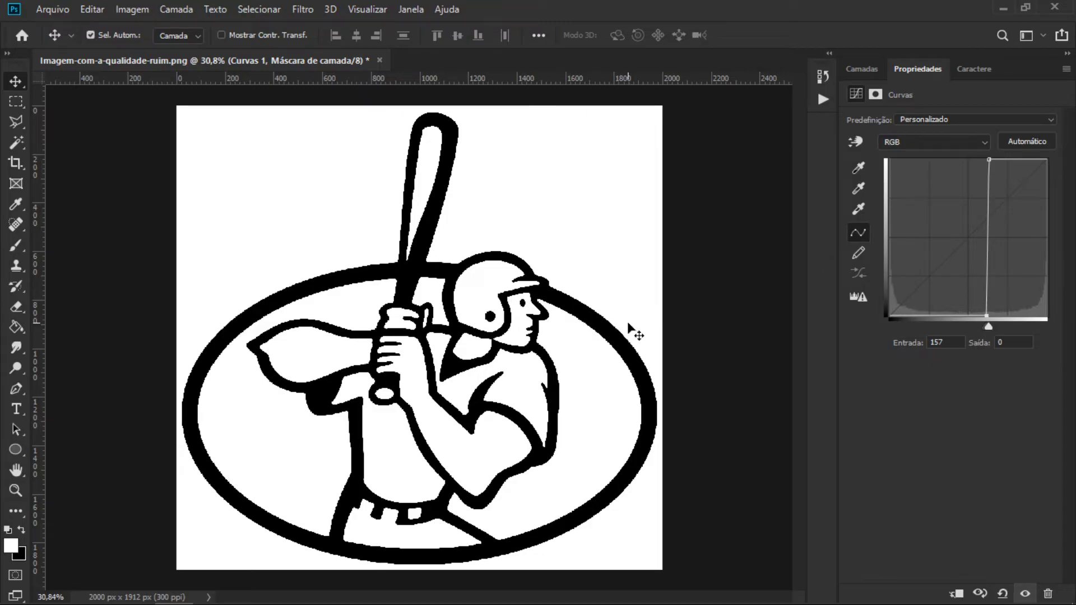
scroll(620, 368, "up", 3)
scroll(337, 395, "up", 2)
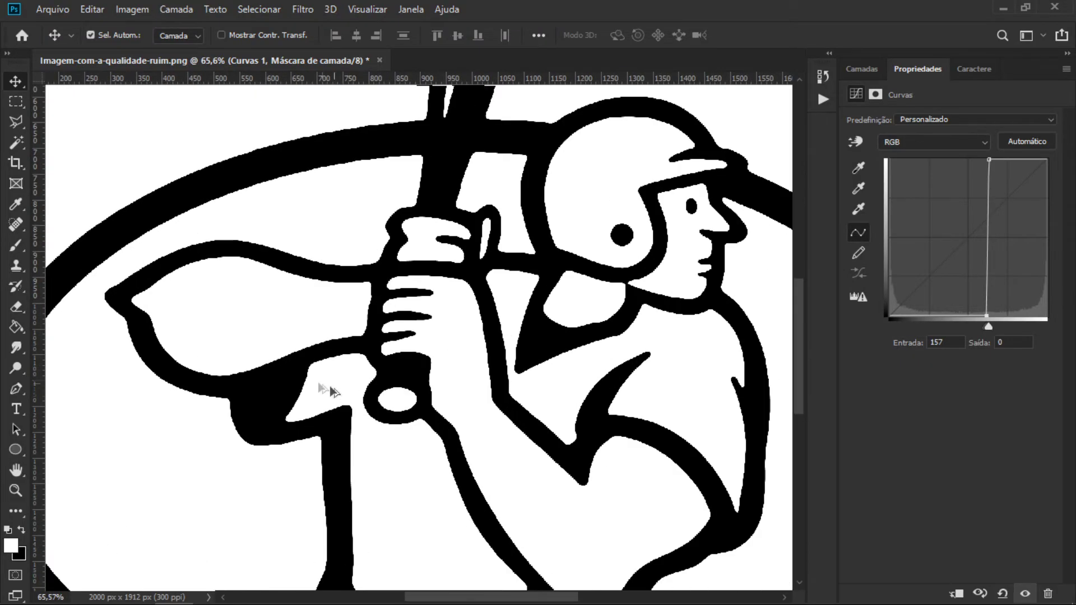
scroll(235, 367, "up", 2)
scroll(234, 366, "up", 2)
scroll(234, 365, "up", 1)
scroll(234, 366, "up", 1)
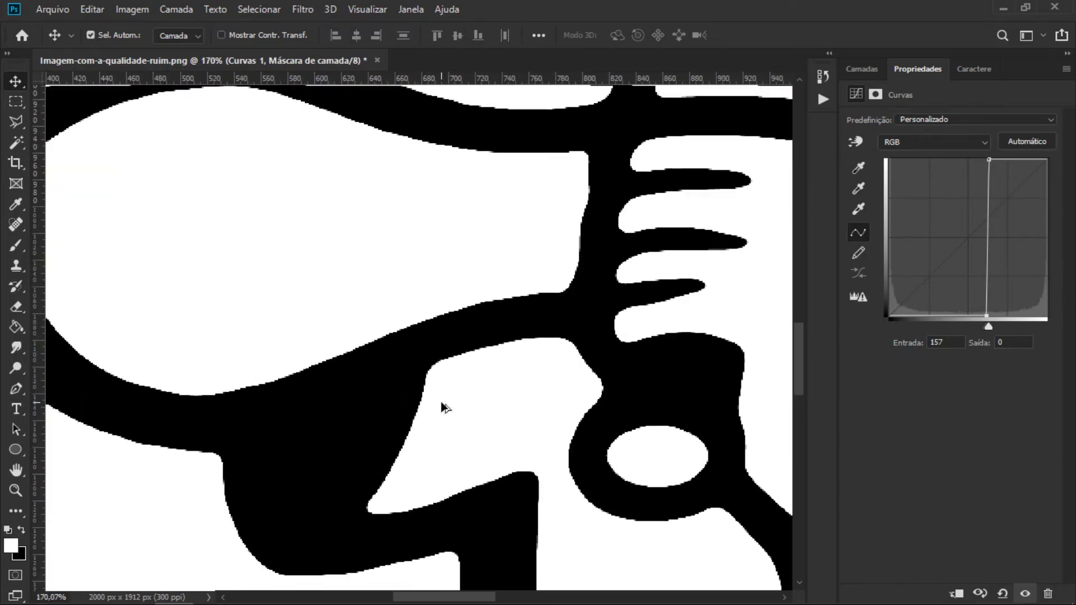
scroll(446, 406, "up", 1)
scroll(446, 407, "up", 1)
scroll(442, 406, "up", 1)
scroll(432, 407, "up", 1)
scroll(449, 336, "up", 1)
scroll(505, 224, "up", 5)
scroll(505, 224, "right", 3)
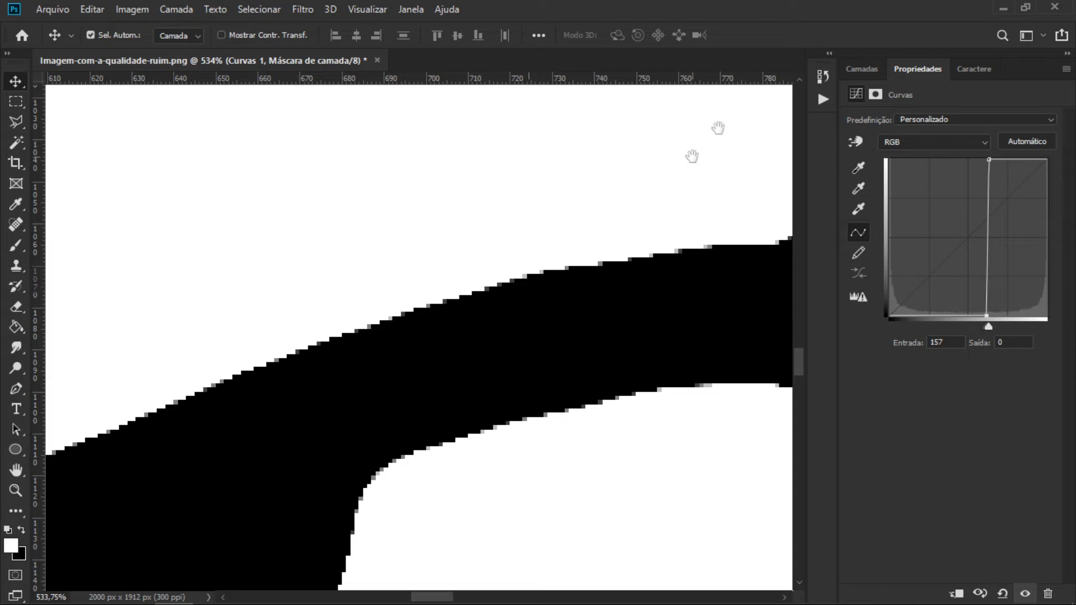
left_click(816, 76)
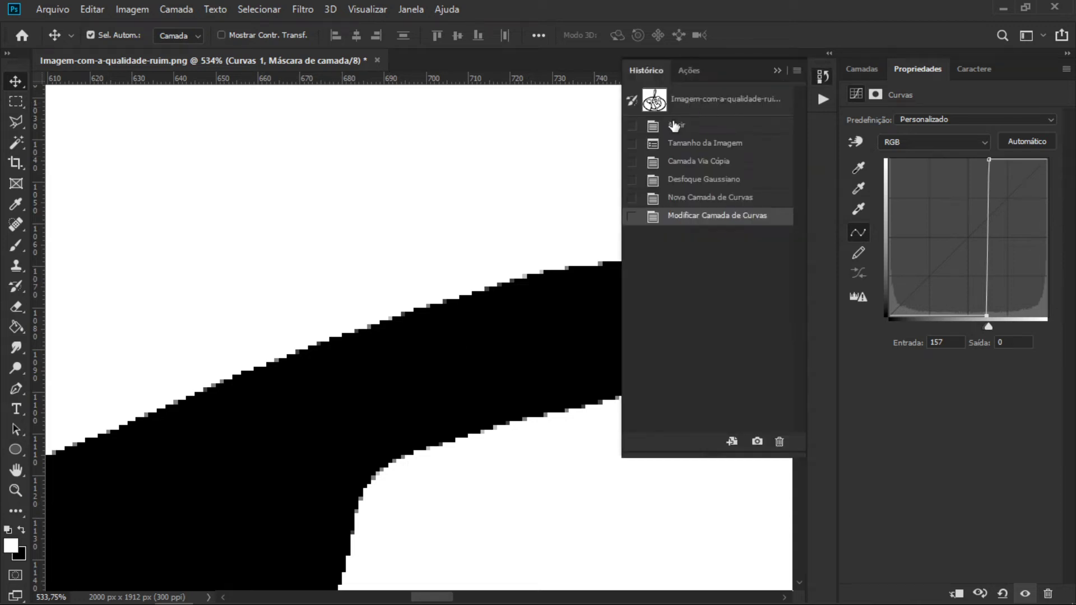
Step: Jump to the original opened state in History and zoom in to compare its pixelated edges
left_click(674, 124)
scroll(380, 288, "up", 8)
scroll(380, 288, "left", 8)
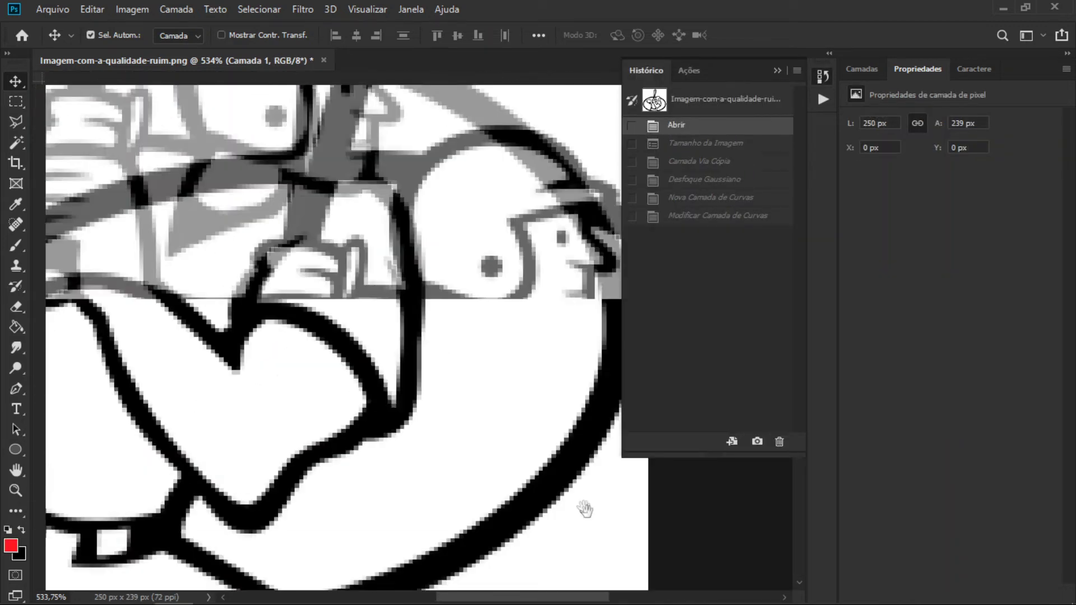
scroll(202, 402, "up", 3)
scroll(211, 365, "up", 3)
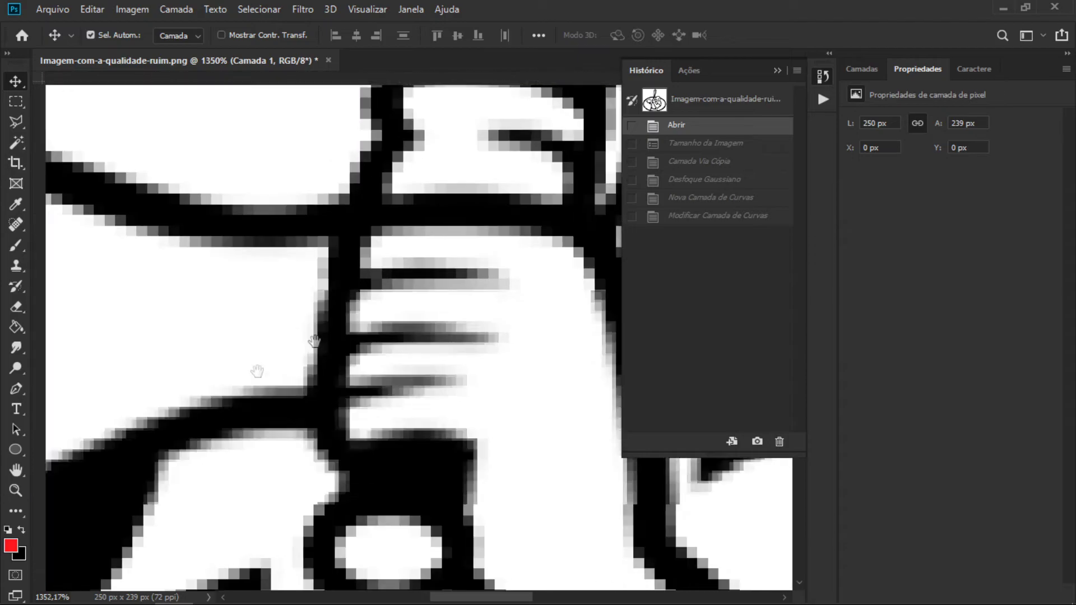
scroll(257, 372, "left", 3)
Step: Return to the 'Modificar Camada de Curvas' state and zoom to inspect the smooth edges
left_click(700, 219)
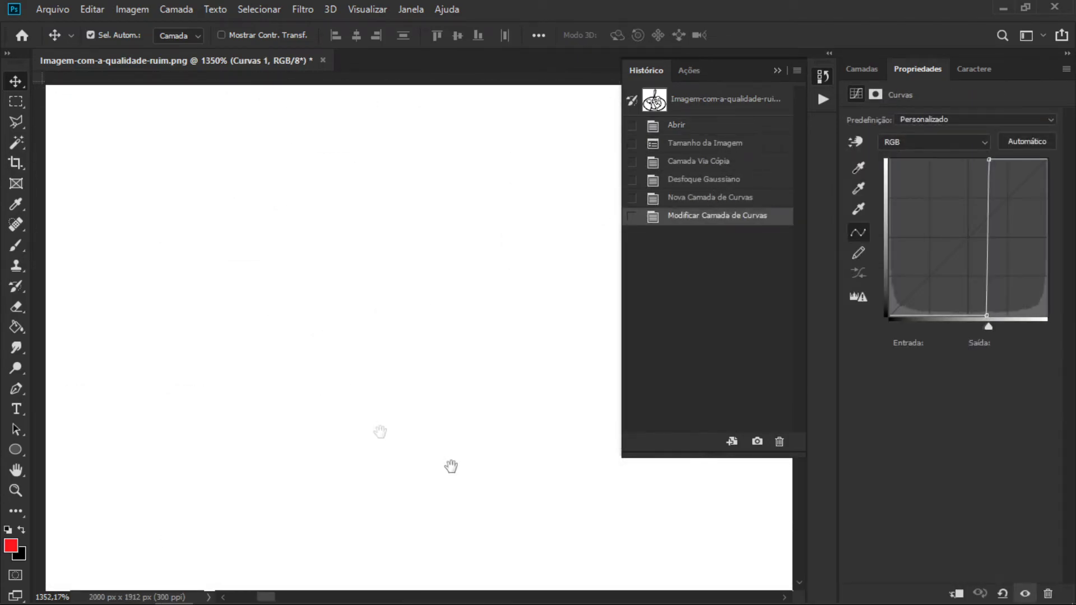
scroll(392, 411, "down", 5)
scroll(163, 297, "down", 3)
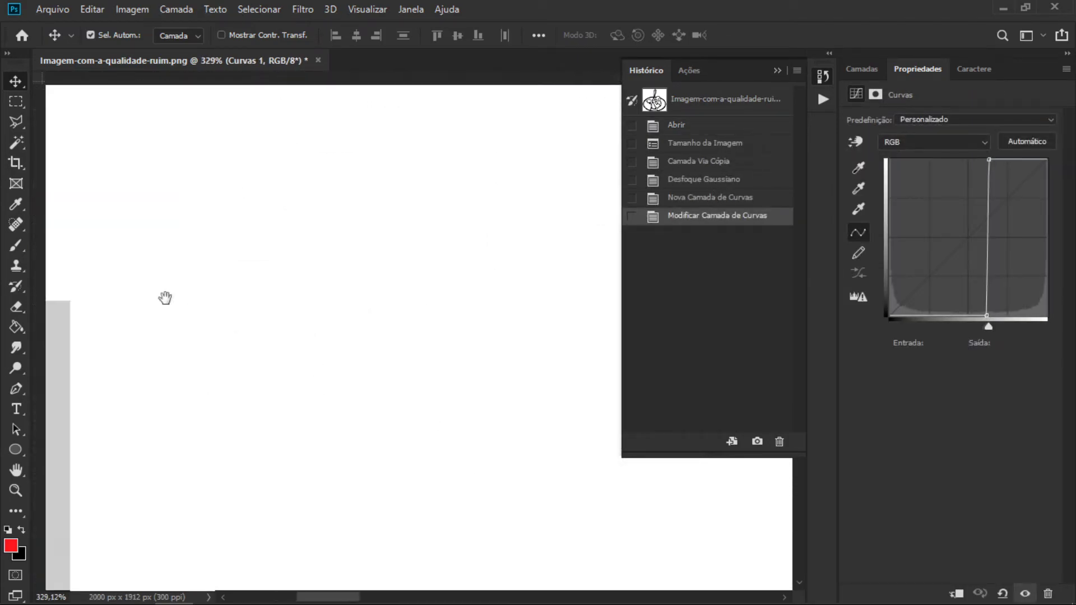
scroll(466, 469, "down", 3)
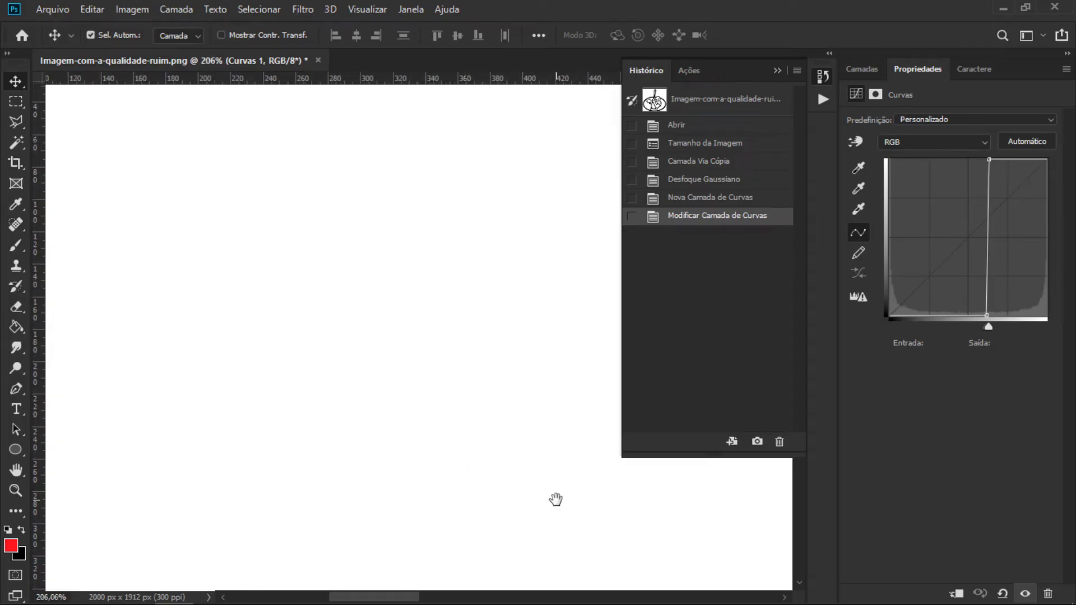
scroll(268, 386, "down", 2)
scroll(308, 398, "down", 3)
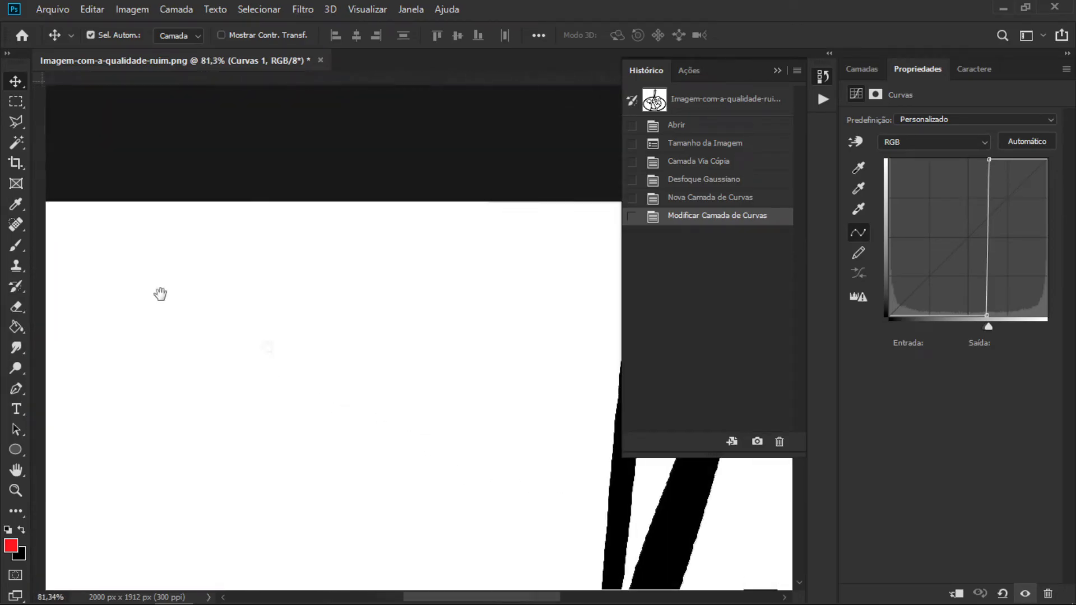
scroll(161, 293, "down", 3)
scroll(322, 386, "up", 3)
scroll(334, 454, "up", 3)
scroll(331, 465, "up", 3)
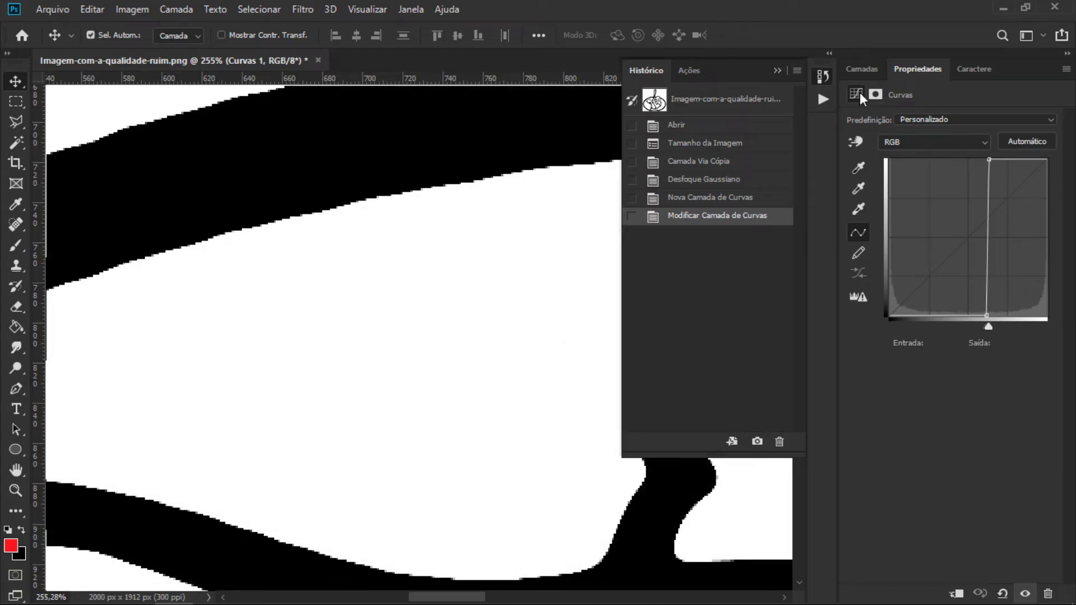
left_click(758, 92)
Step: Nudge the Curves threshold to input 163 and zoom out to view the whole emblem
left_click_drag(541, 368, 461, 284)
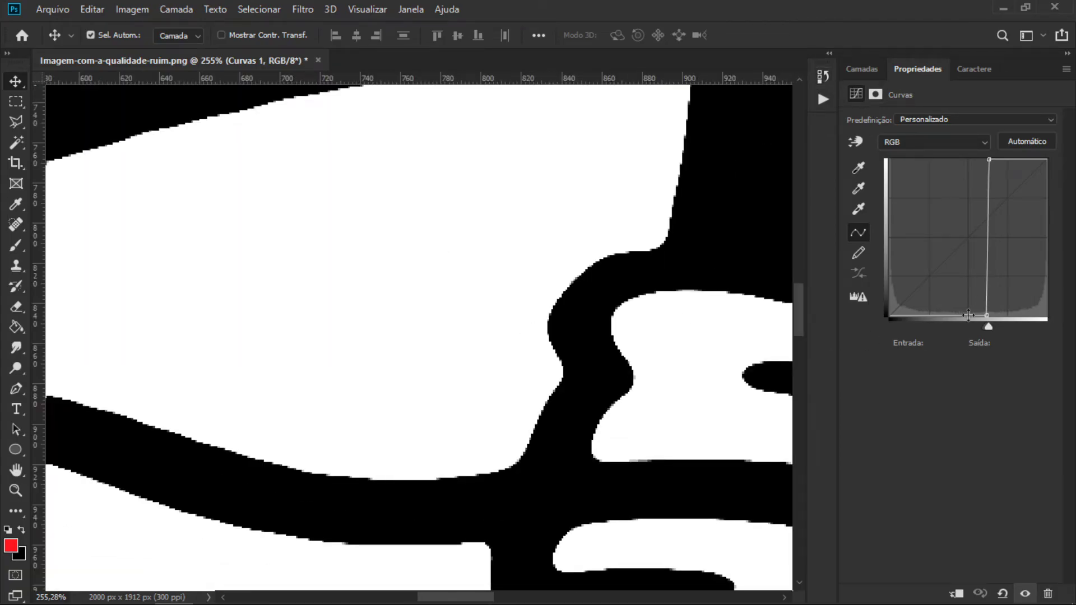
mouse_move(990, 326)
left_mouse_down()
mouse_move(1001, 326)
mouse_move(972, 323)
mouse_move(991, 326)
left_mouse_up()
mouse_move(616, 390)
left_mouse_down()
mouse_move(409, 355)
mouse_move(527, 356)
mouse_move(563, 382)
mouse_move(492, 389)
mouse_move(513, 386)
left_mouse_up()
scroll(512, 386, "down", 3)
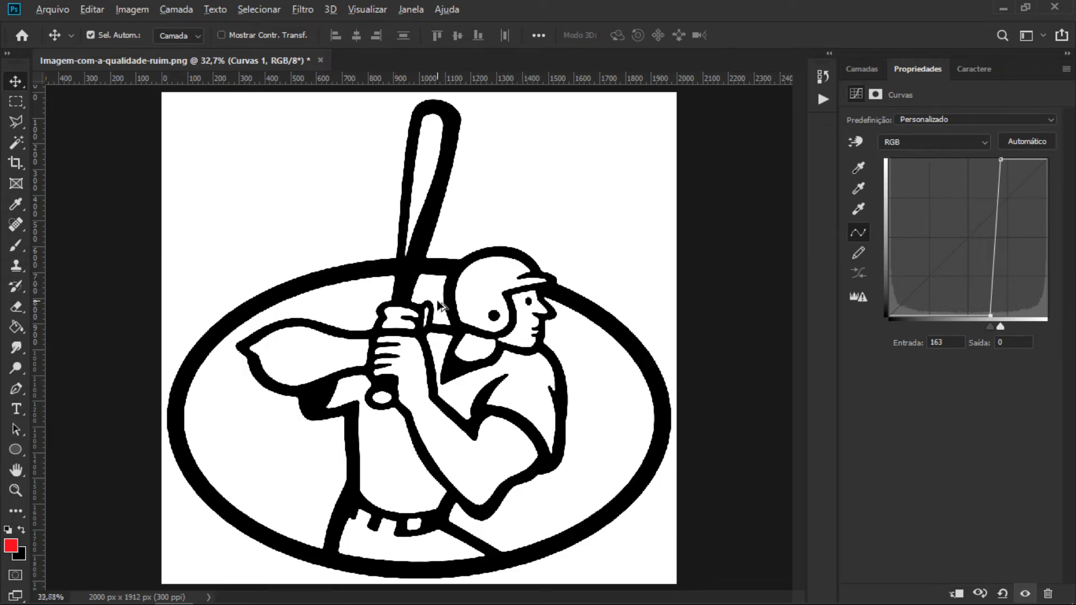
left_click(45, 7)
mouse_move(64, 223)
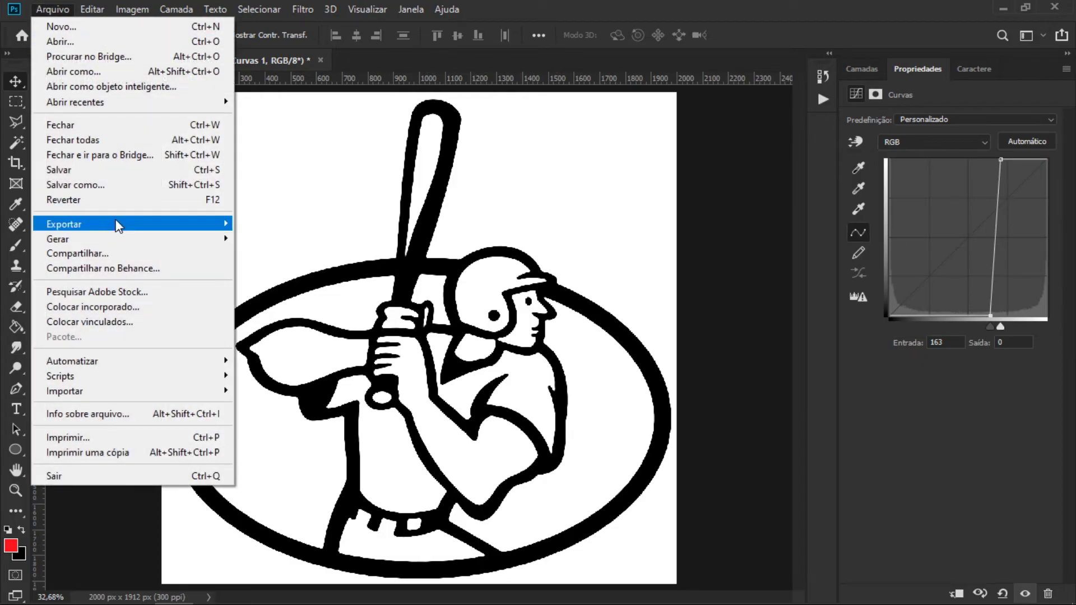
Step: Export through Save for Web (legacy) as a PNG named Aula in the Aula folder
left_click(325, 286)
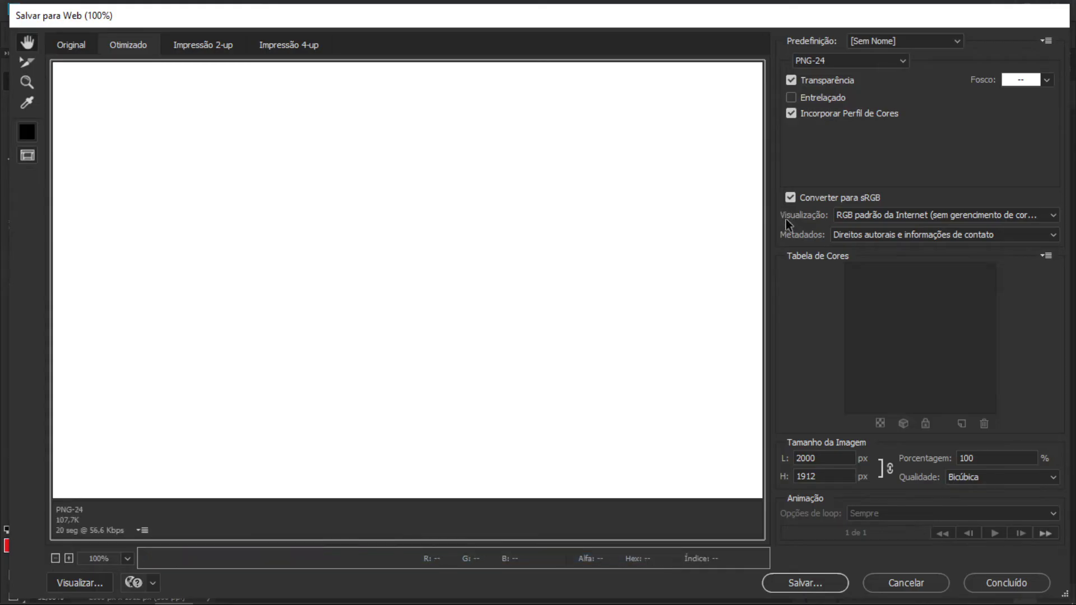
key("Return")
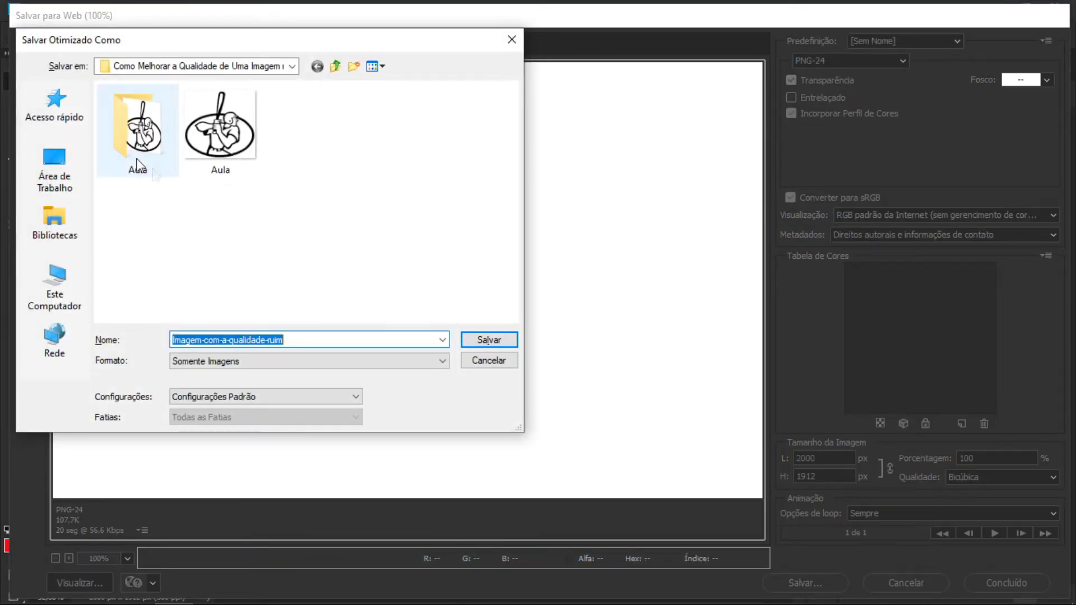
double_click(139, 151)
triple_click(338, 339)
type("Aula")
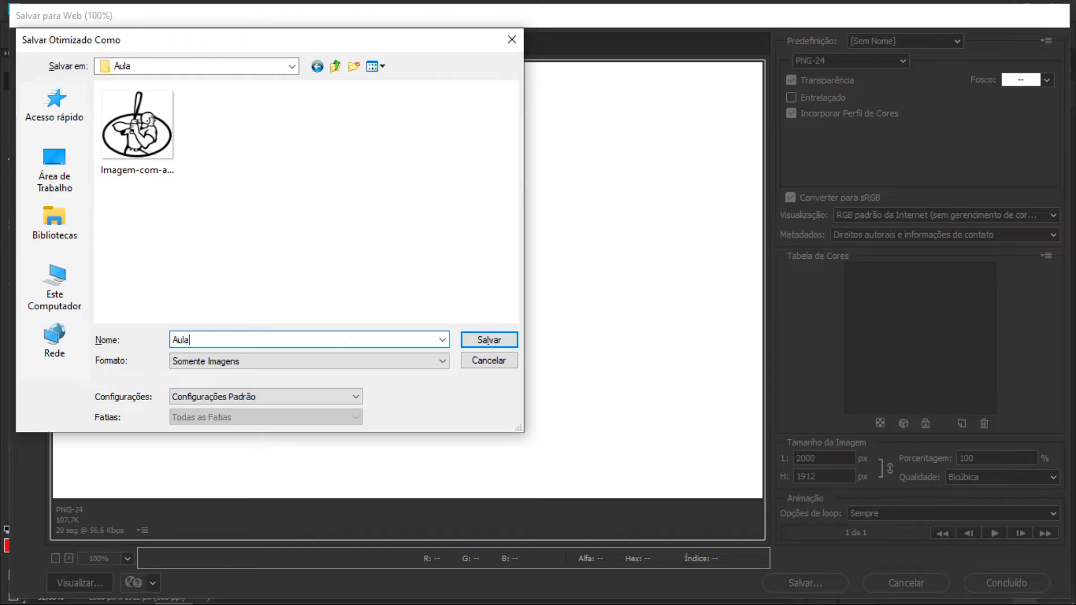
key("Return")
key("Return")
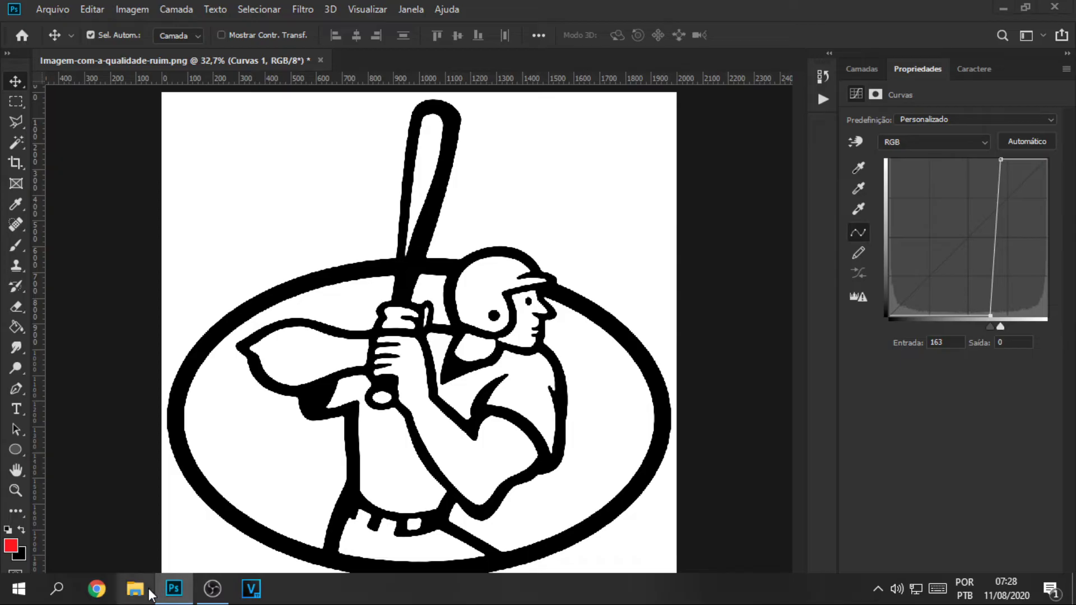
Step: Browse to the Aula folder in File Explorer and open the exported Aula image
key("super+e")
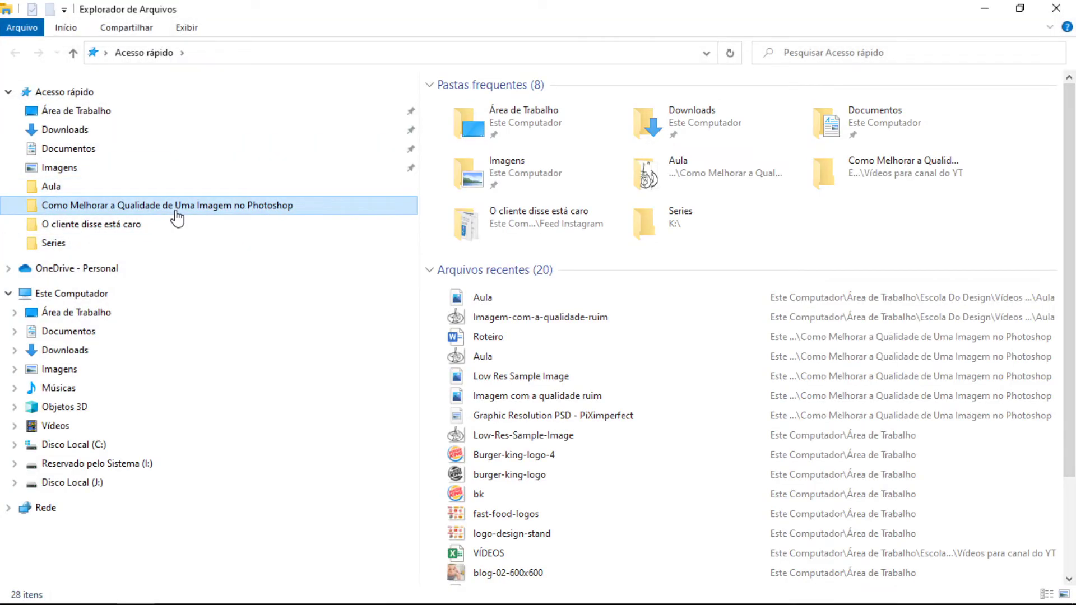
left_click(175, 206)
double_click(444, 139)
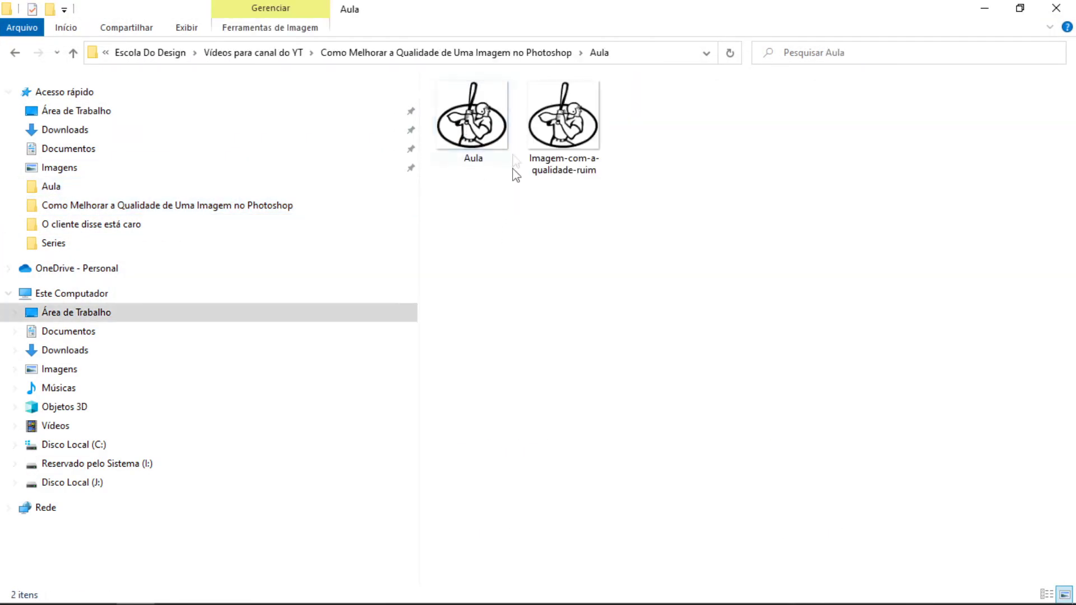
double_click(503, 137)
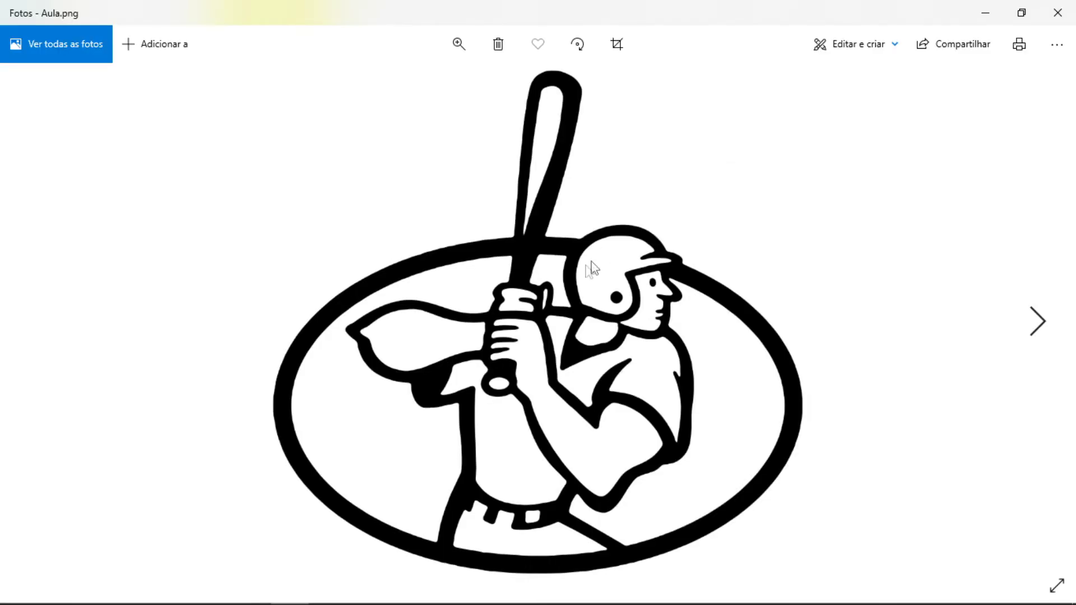
scroll(659, 271, "up", 2)
scroll(684, 300, "up", 2)
scroll(660, 336, "up", 2)
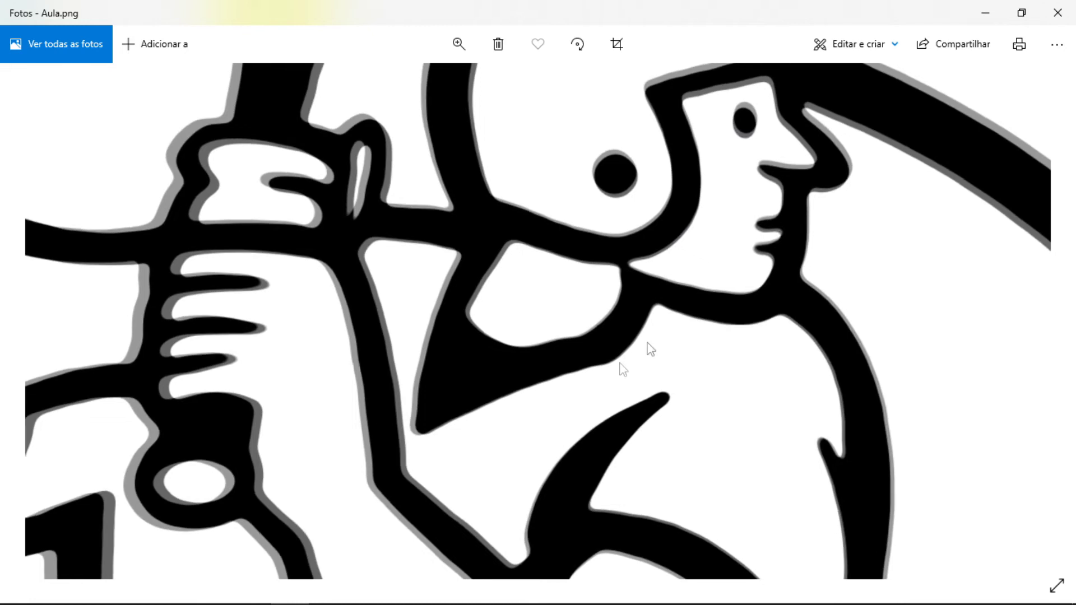
scroll(522, 384, "up", 2)
scroll(523, 384, "up", 1)
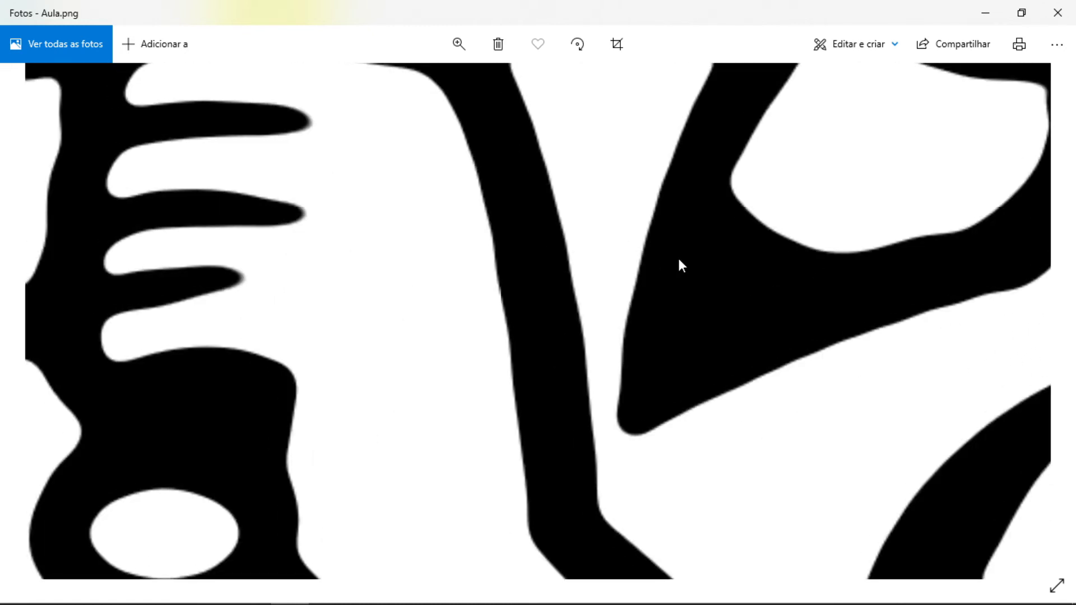
double_click(677, 257)
key("Right")
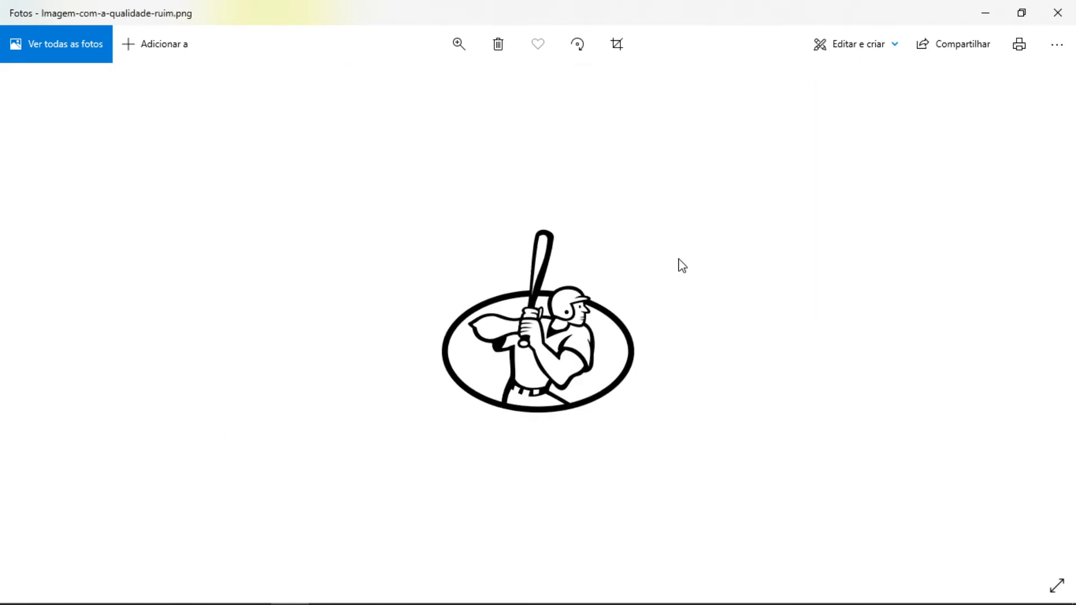
scroll(575, 358, "up", 2)
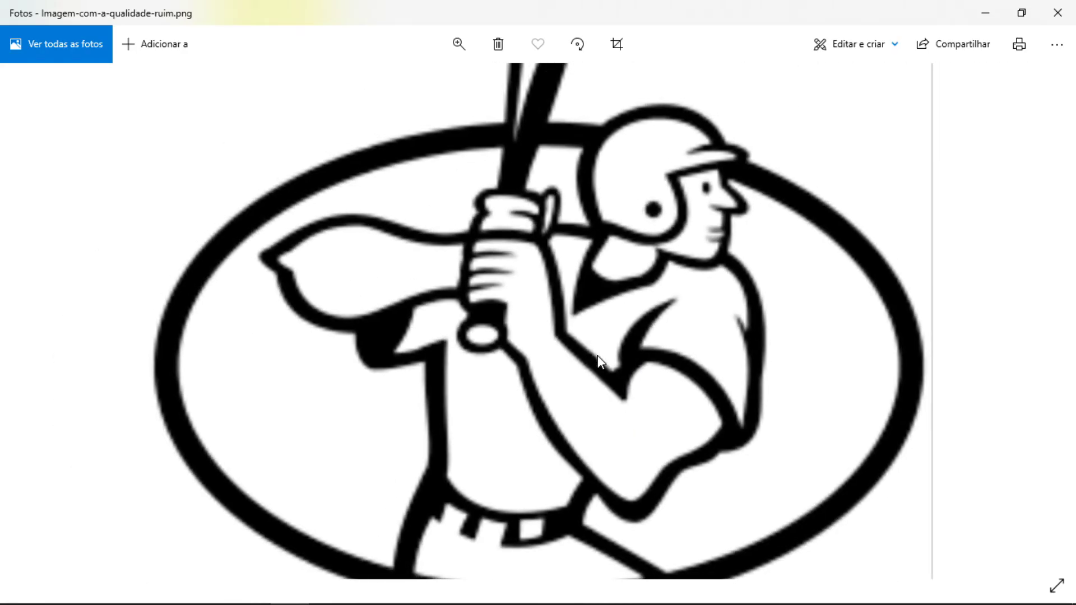
scroll(599, 361, "down", 3)
key("Left")
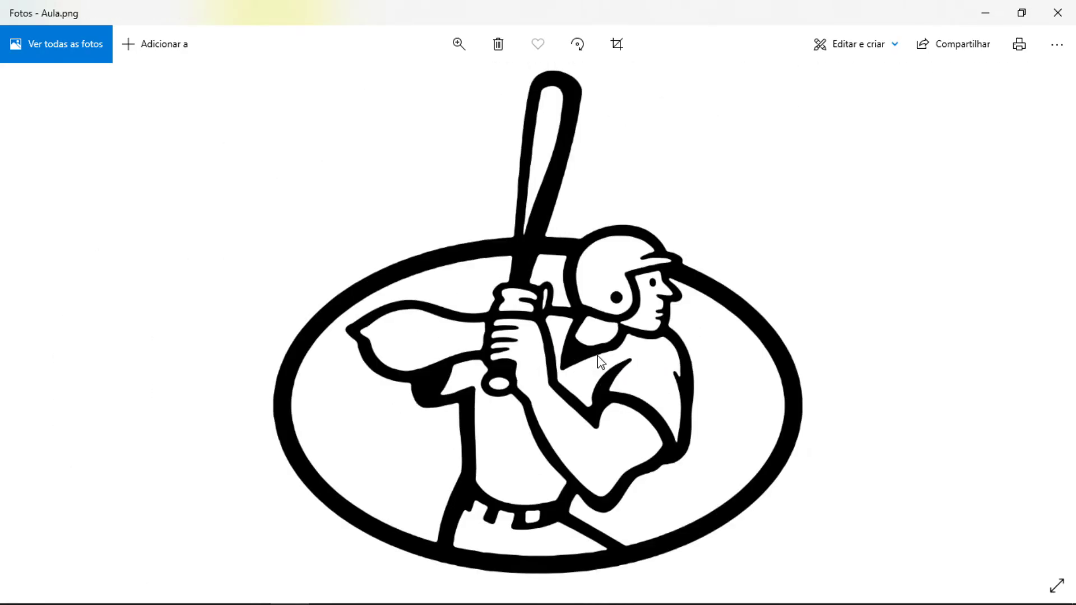
key("Right")
key("Left")
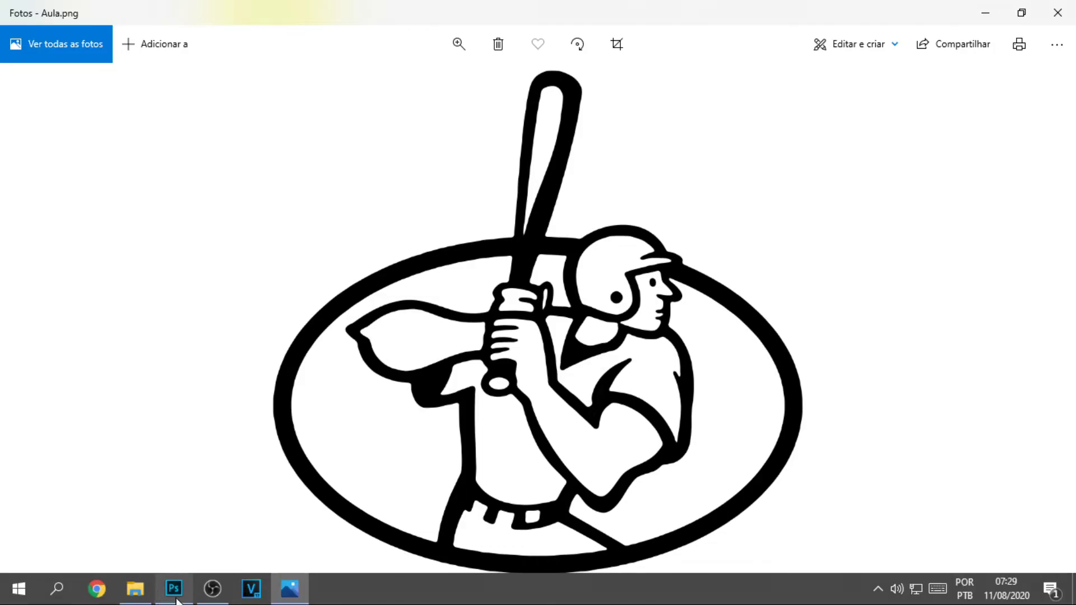
mouse_move(173, 588)
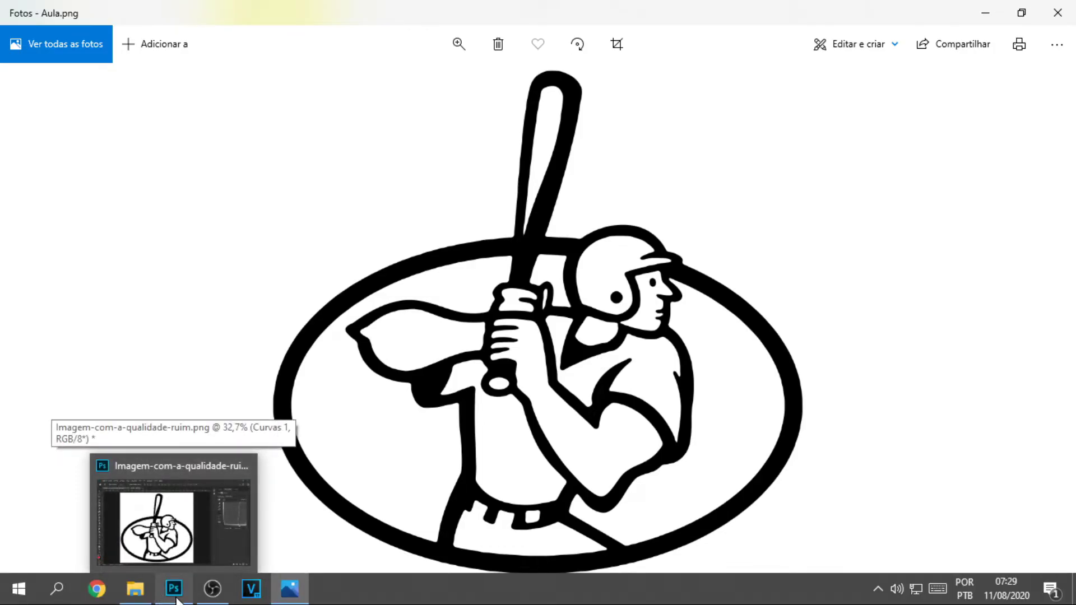
left_click(176, 600)
Step: Place the Burger-king-logo-4 image from the desktop into the document as an embedded layer
left_click(859, 68)
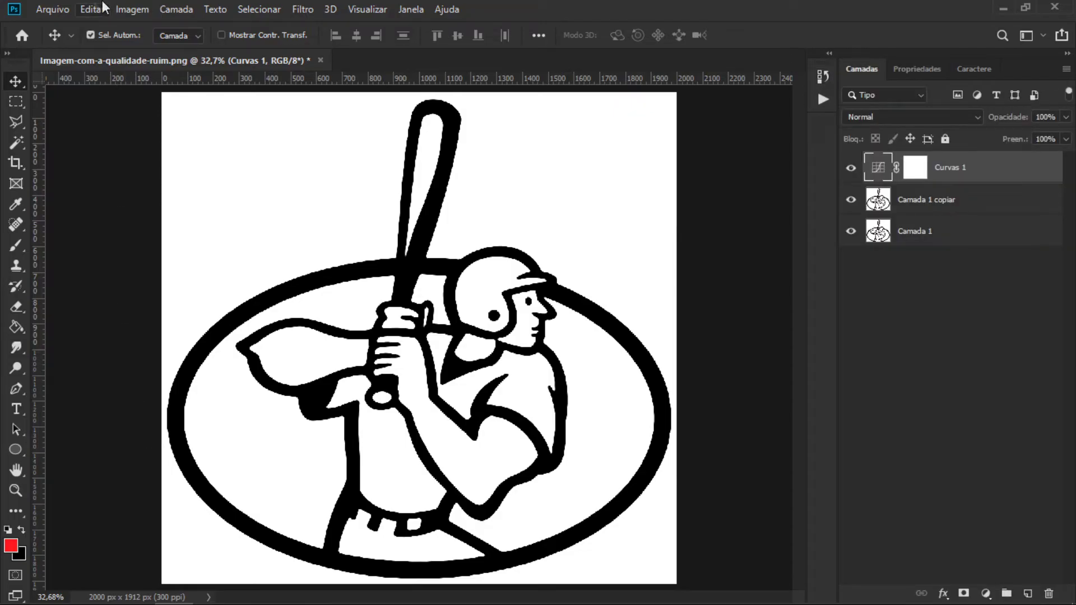
left_click(62, 2)
left_click(130, 302)
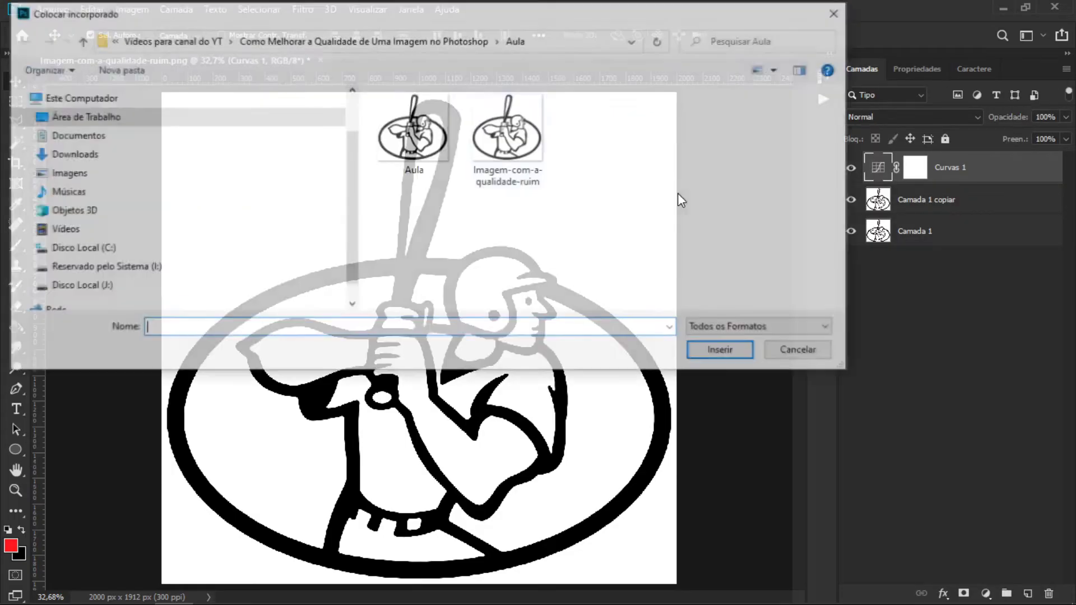
left_click(132, 93)
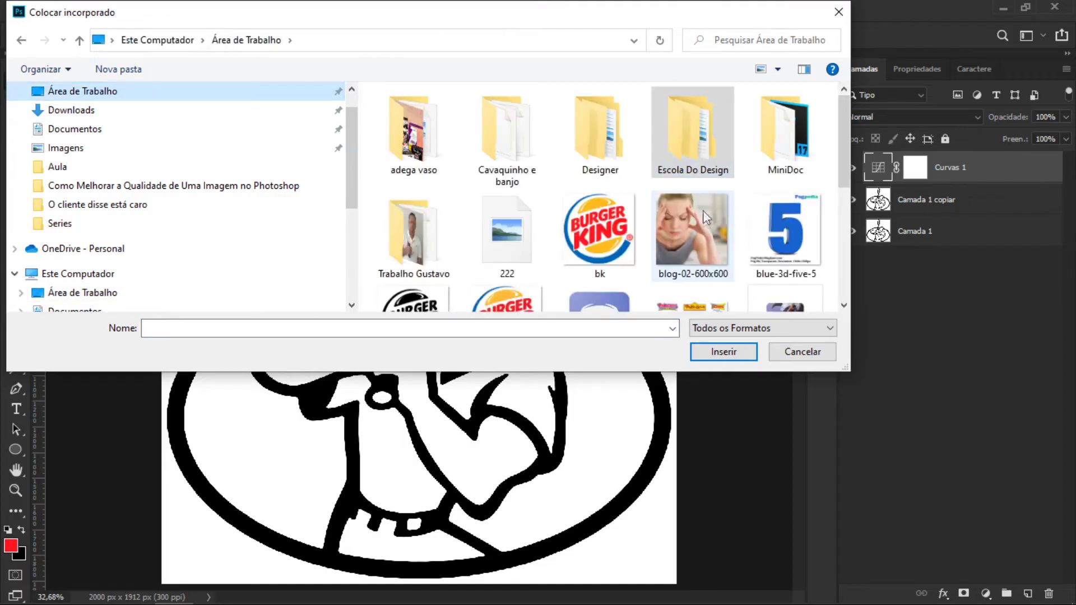
mouse_move(845, 184)
left_mouse_down()
mouse_move(846, 214)
mouse_move(848, 159)
left_mouse_up()
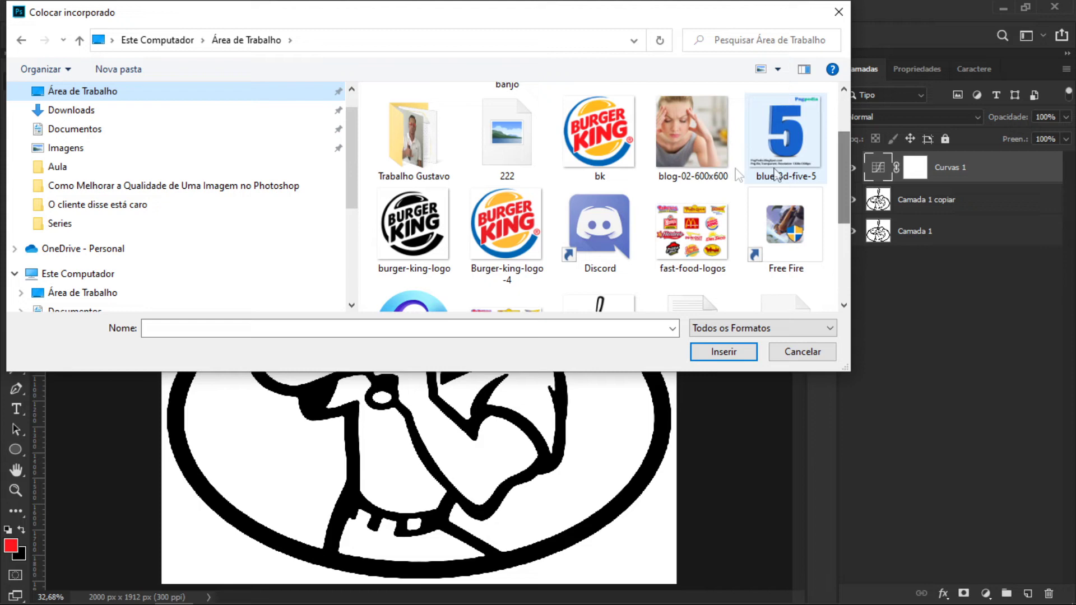
left_click(505, 230)
left_click(415, 230)
left_click(491, 236)
left_click(711, 346)
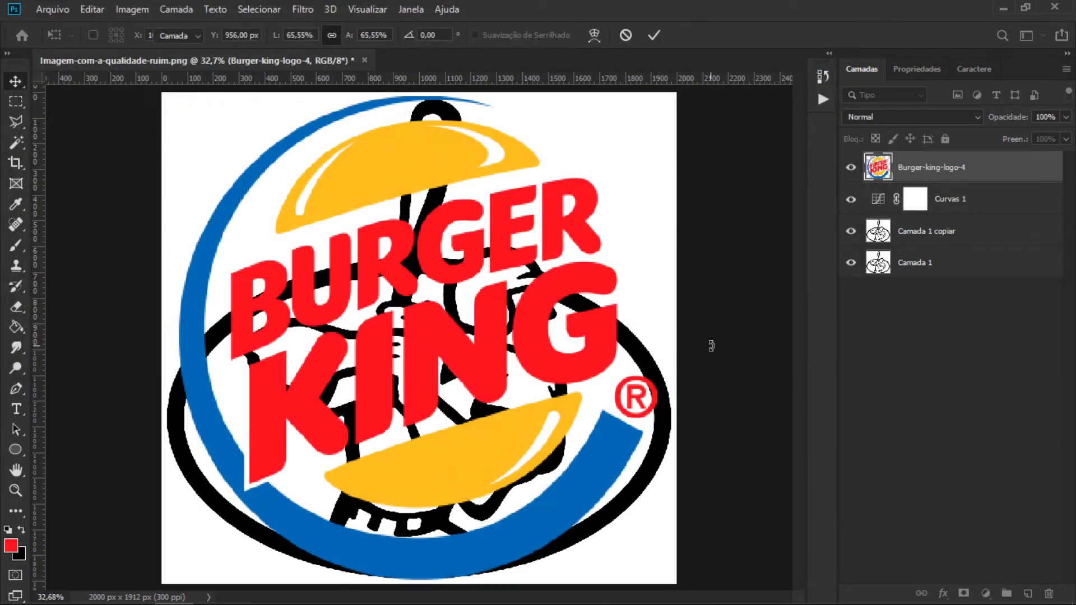
key("Return")
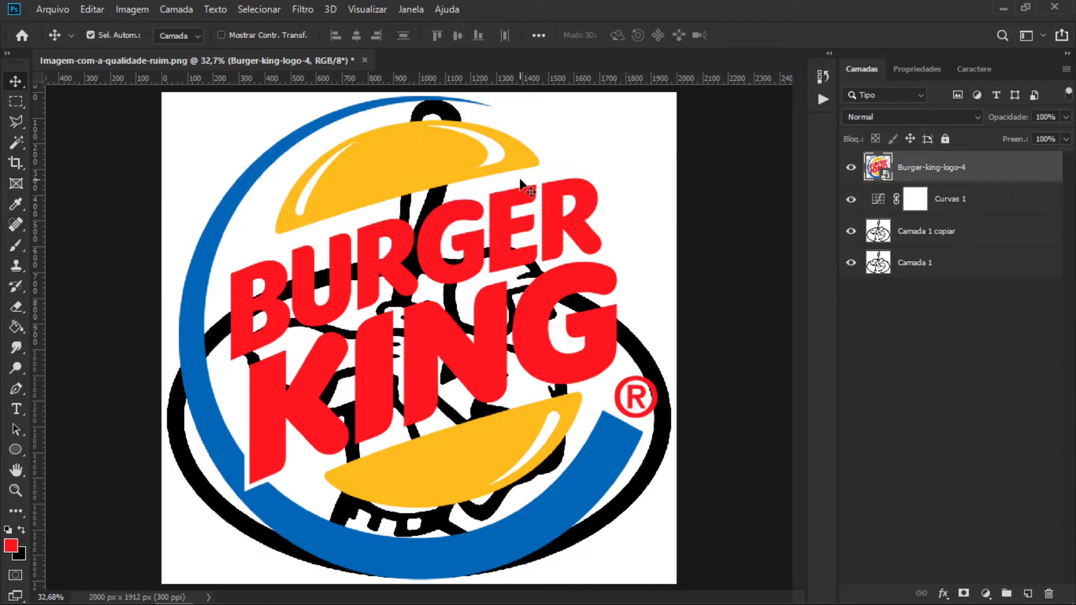
Step: Place burger-king-logo as a second hidden layer and open Hue/Saturation on Burger-king-logo-4
left_click(61, 9)
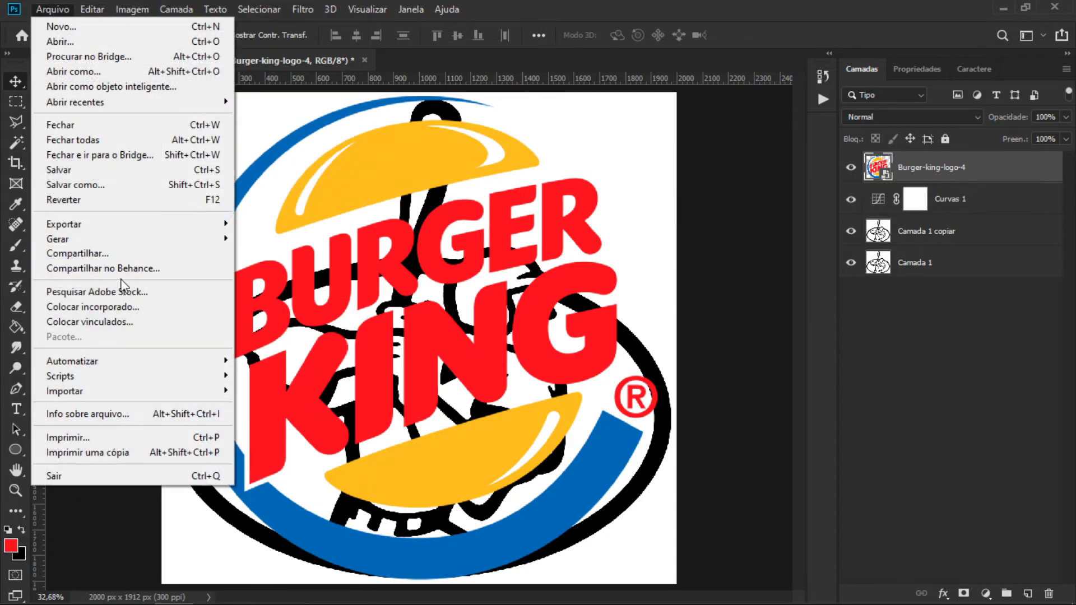
left_click(129, 307)
left_click(419, 258)
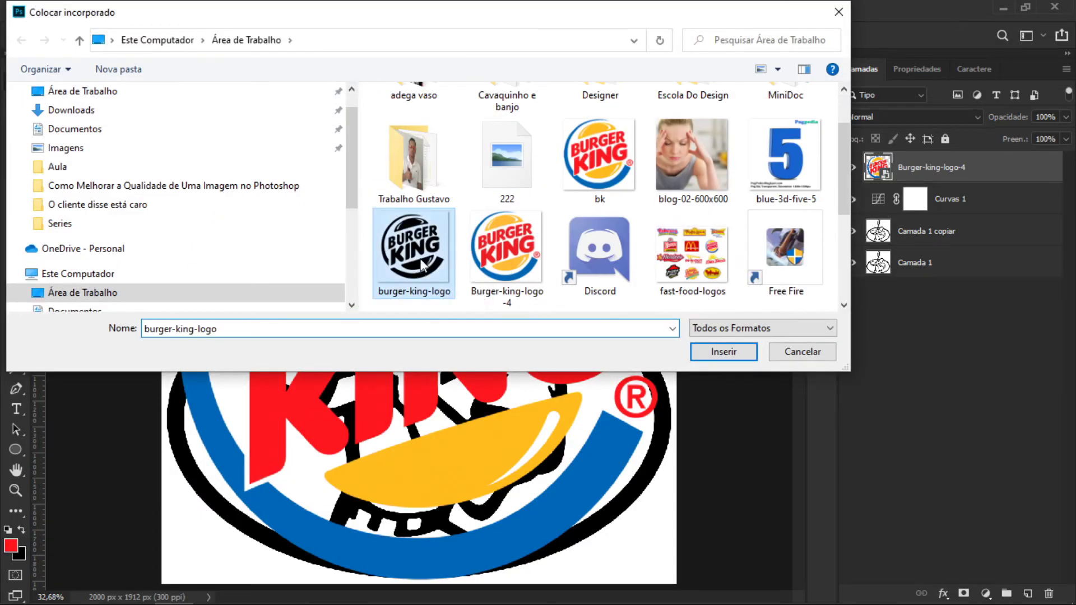
double_click(419, 258)
key("Return")
left_click(851, 167)
left_click(930, 198)
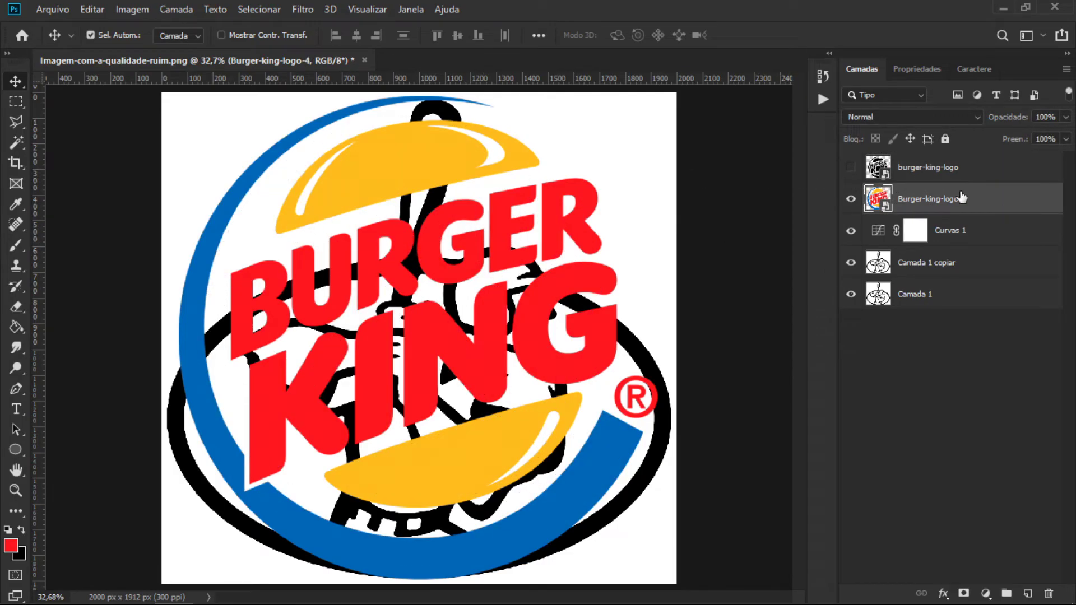
key("ctrl+u")
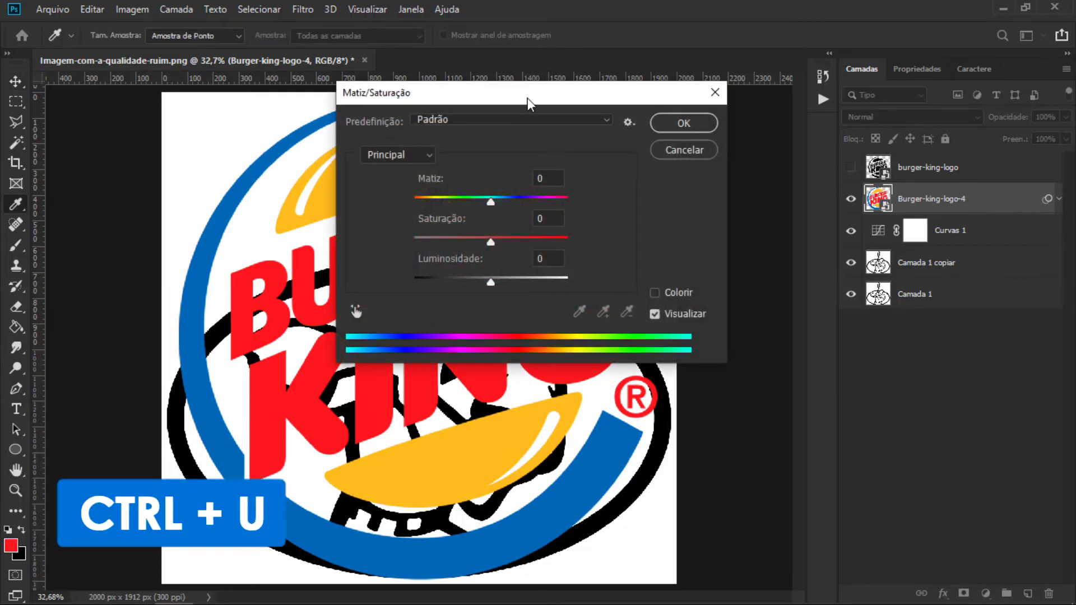
left_click_drag(530, 102, 1002, 36)
left_click_drag(963, 216, 825, 226)
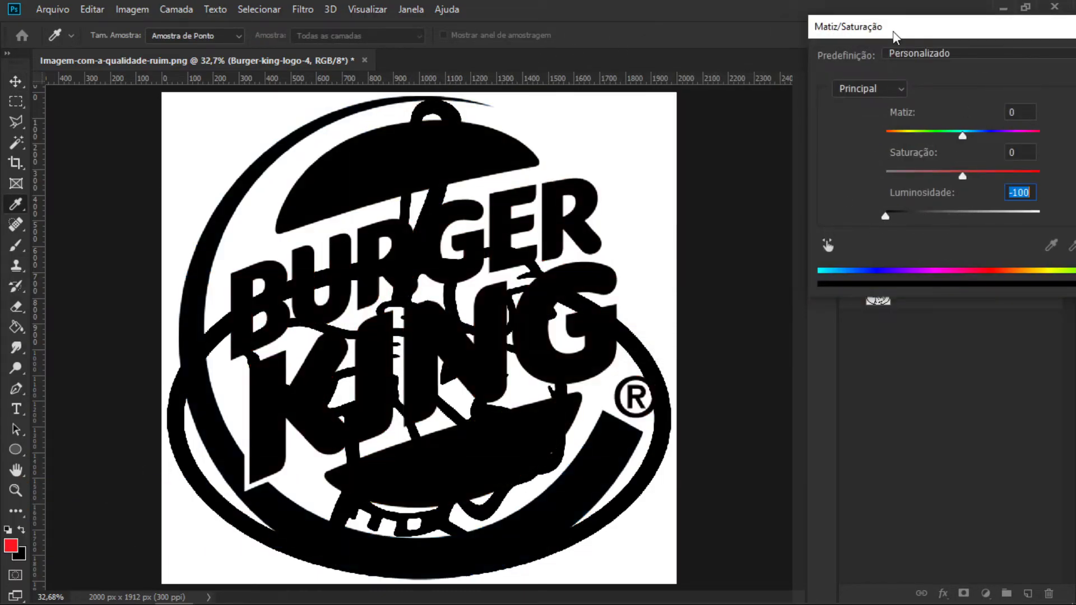
left_click_drag(893, 31, 695, 134)
left_click(947, 188)
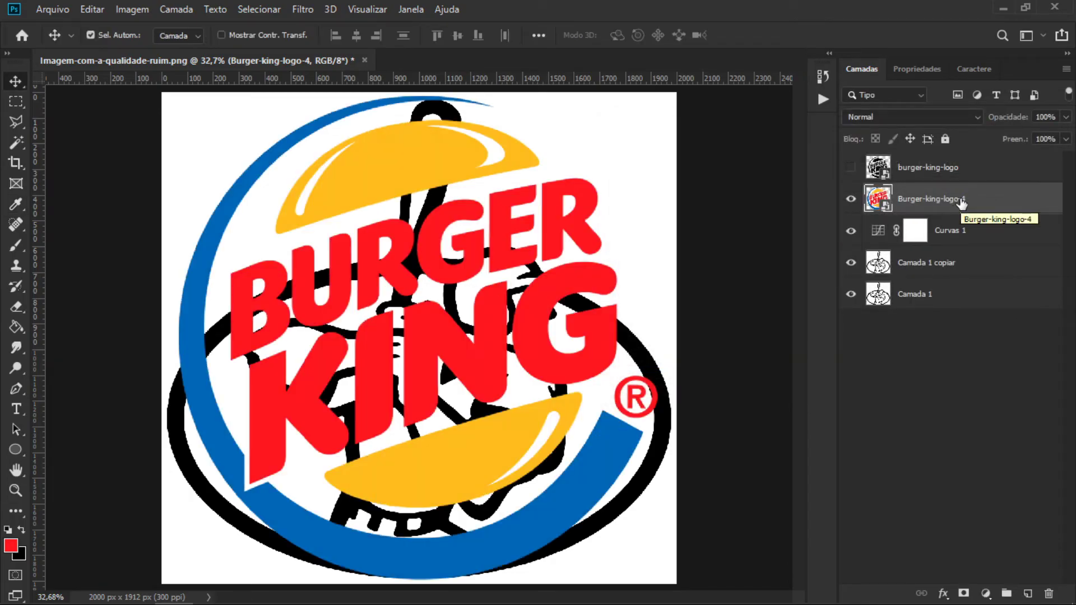
Step: Show the black burger-king-logo layer, shift it right over the colour logo, and rasterize it
left_click(851, 168)
left_click(928, 167)
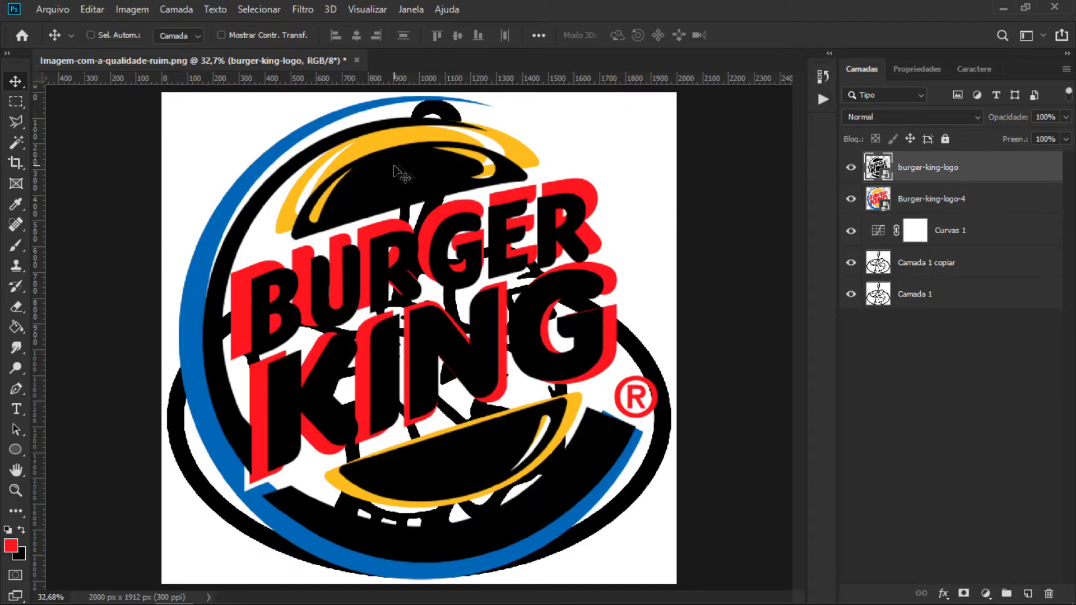
left_click_drag(413, 168, 463, 176)
right_click(930, 169)
left_click(827, 290)
Step: Switch to the Magic Wand, then the Eyedropper to sample the logo's yellow
left_click(16, 142)
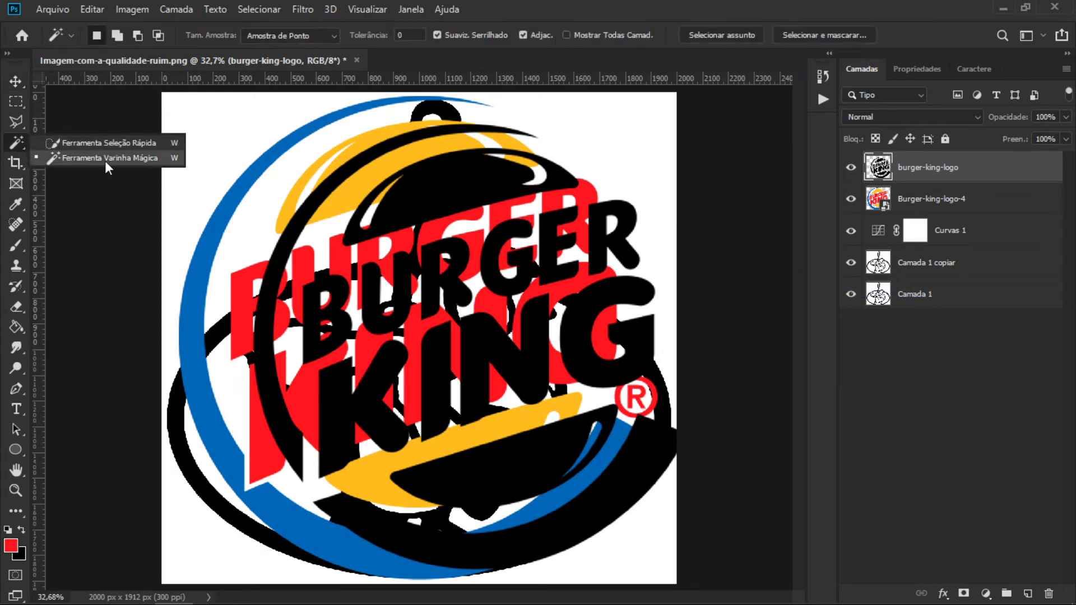
left_click(101, 161)
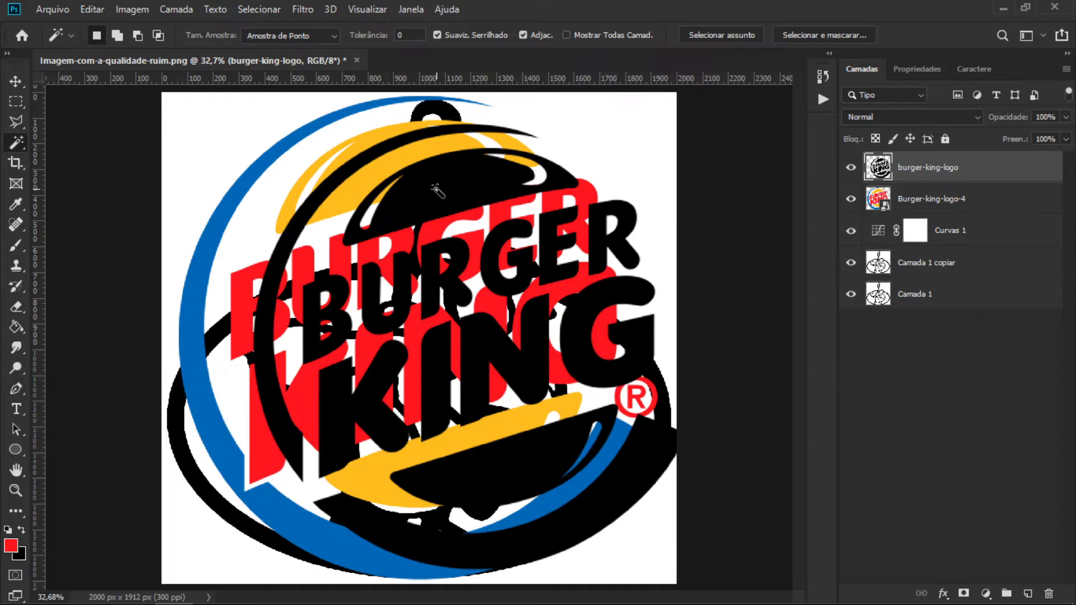
key("i")
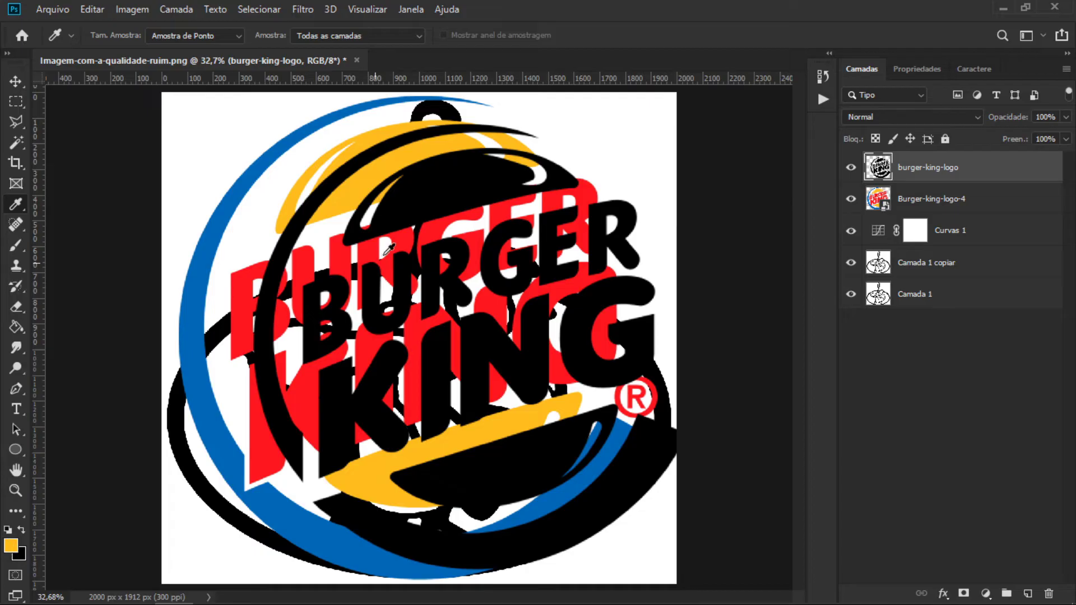
Step: Select the black top bun with the Magic Wand and fill it yellow with the Paint Bucket
key("w")
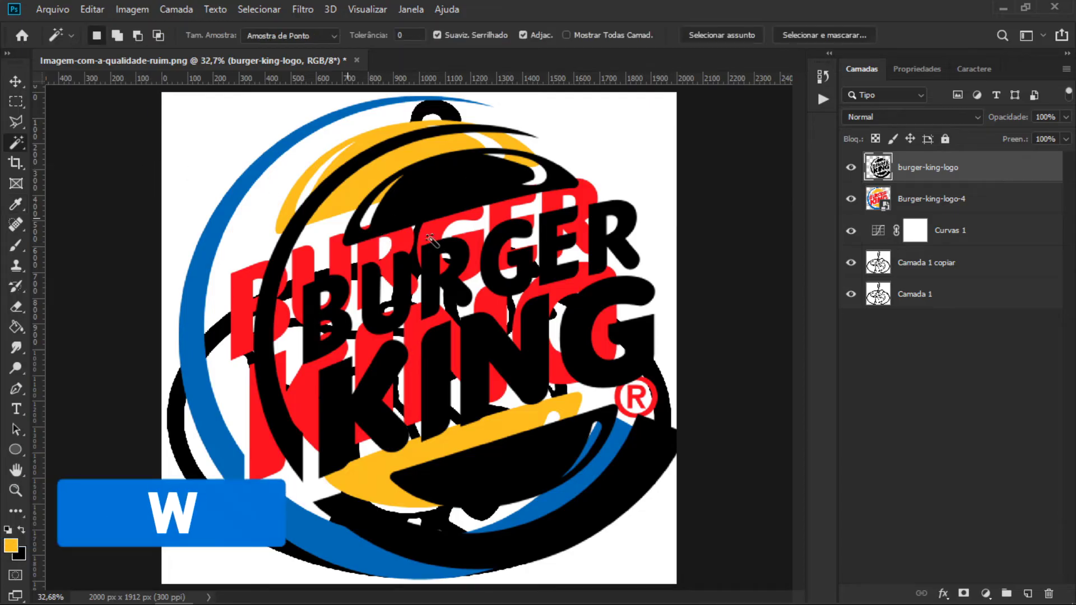
left_click(449, 199)
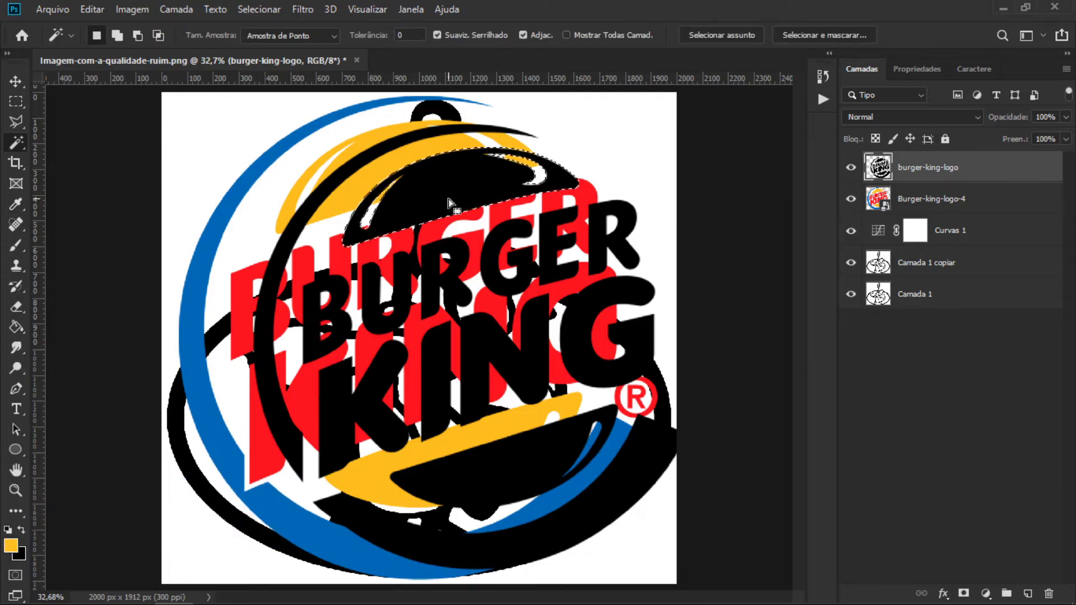
key("g")
right_click(16, 327)
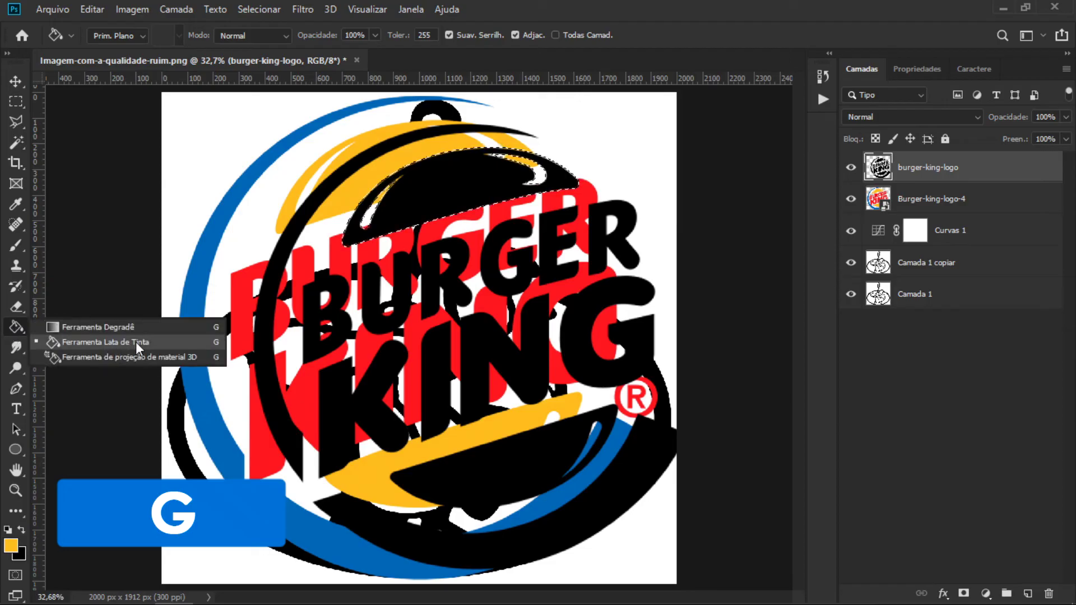
left_click(26, 329)
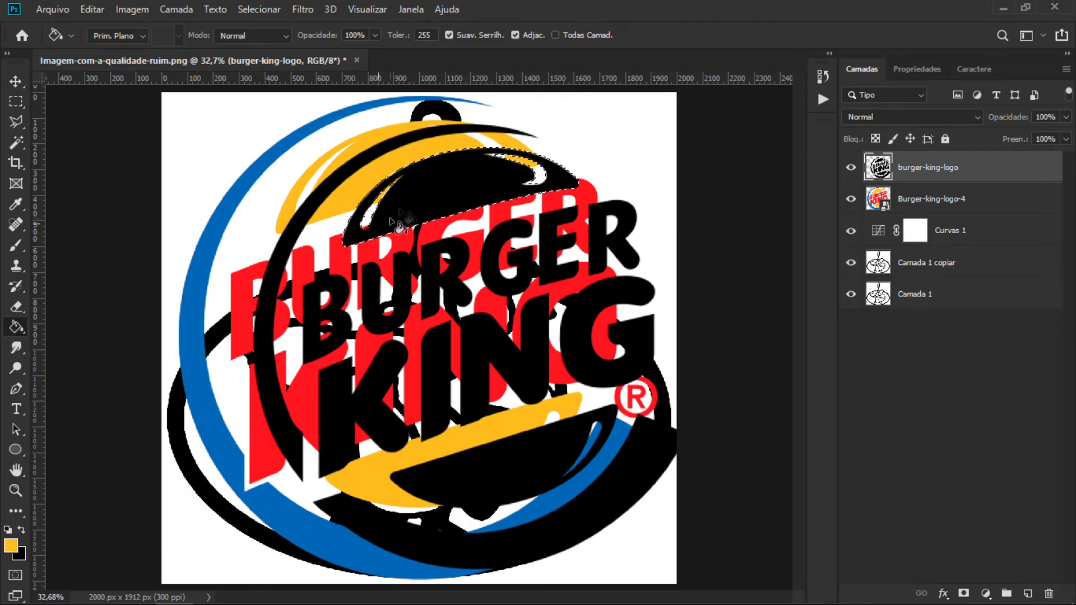
left_click(448, 198)
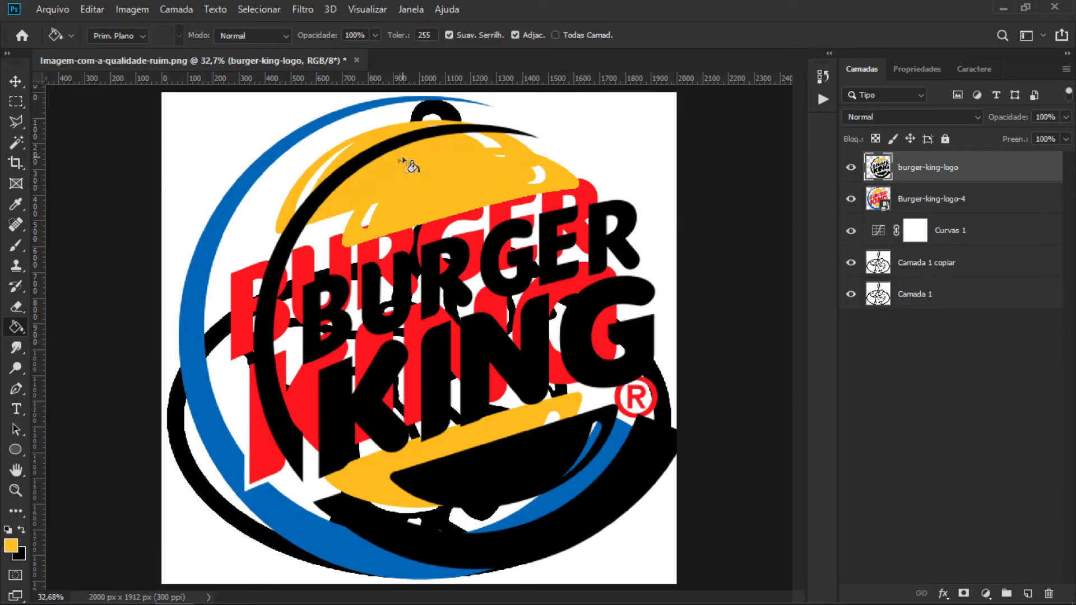
Step: Sample the blue, fill the black ring with it, deselect, and zoom out
key("i")
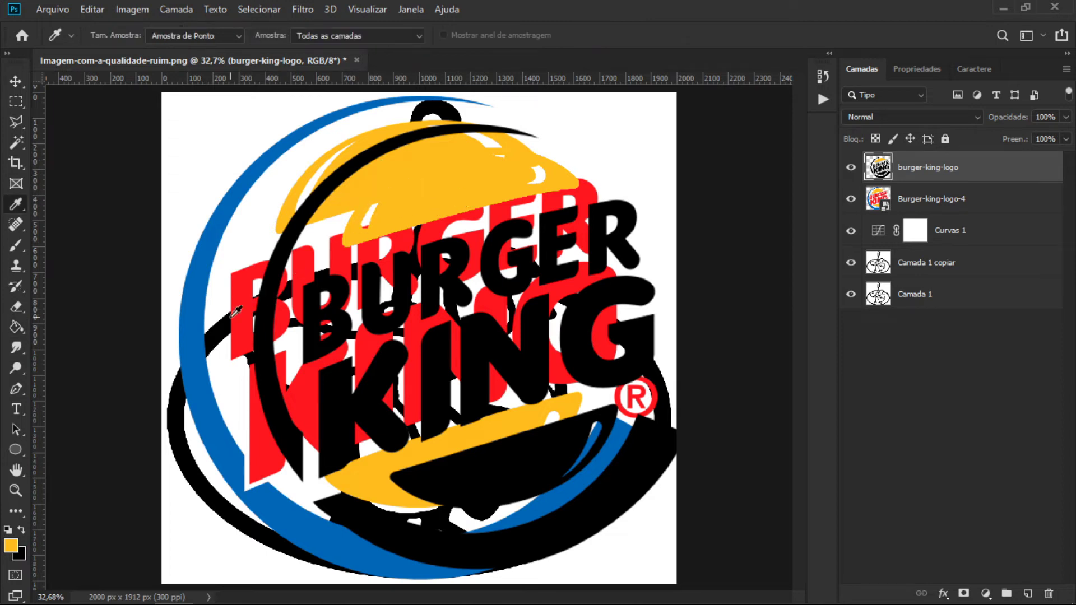
key("i")
key("w")
left_click(279, 274)
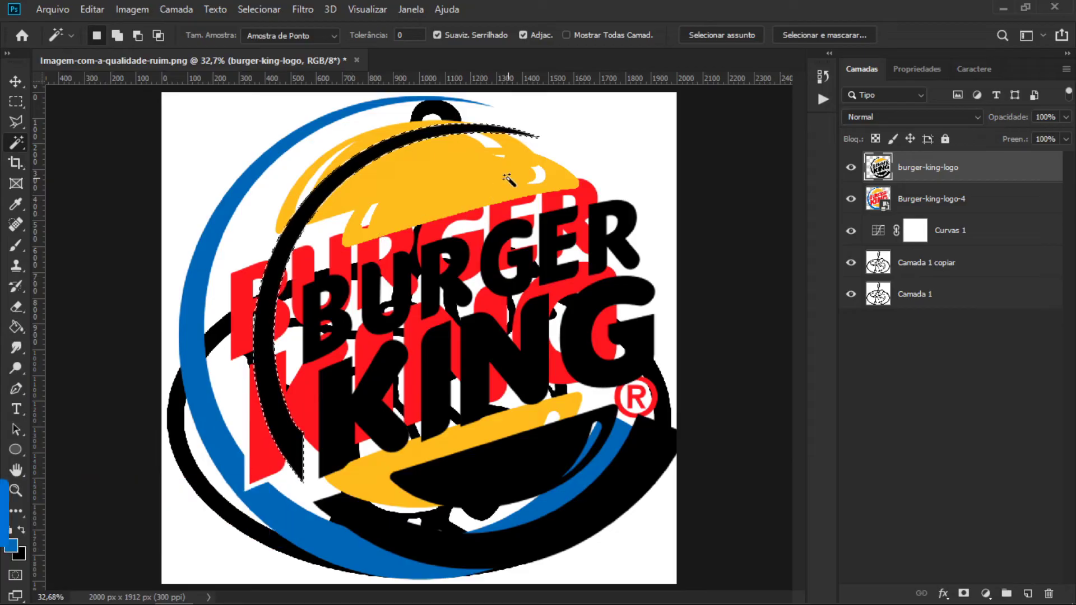
key("g")
left_click(275, 288)
key("ctrl+d")
key("ctrl+minus")
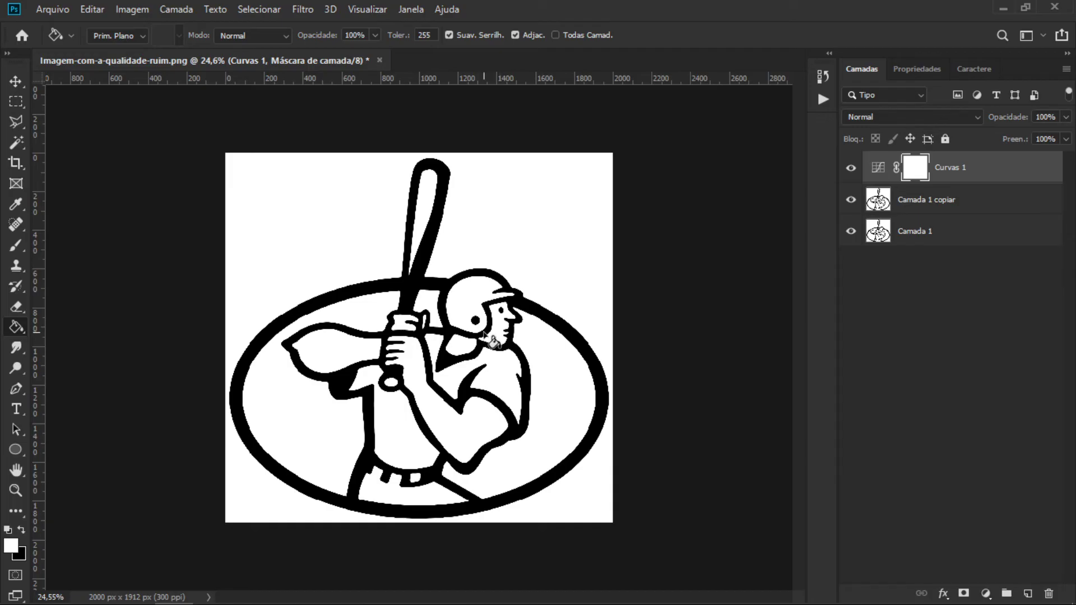
scroll(485, 335, "up", 2)
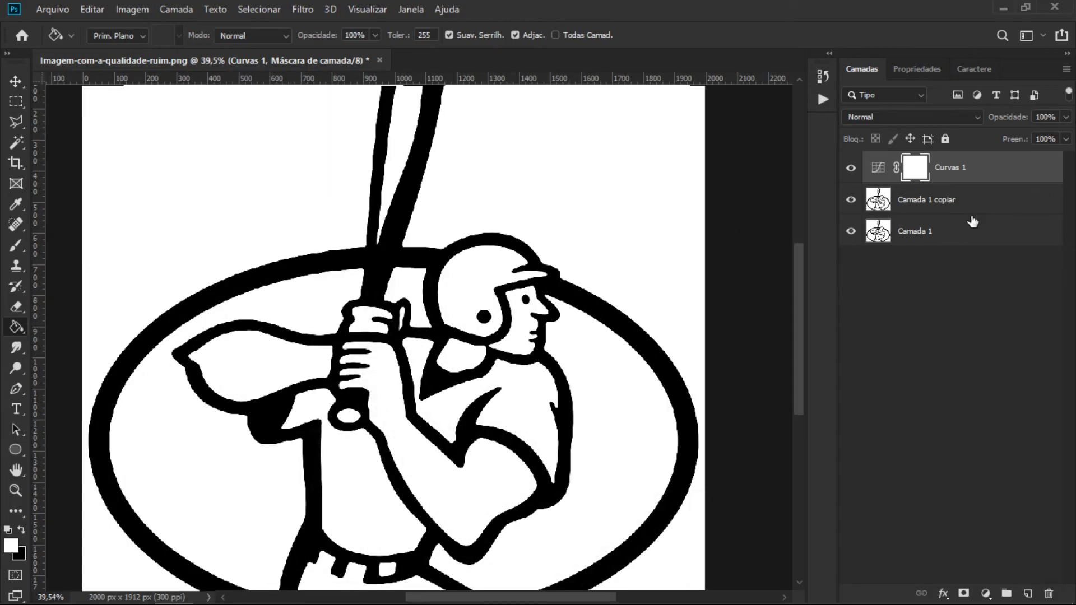
left_click(950, 208)
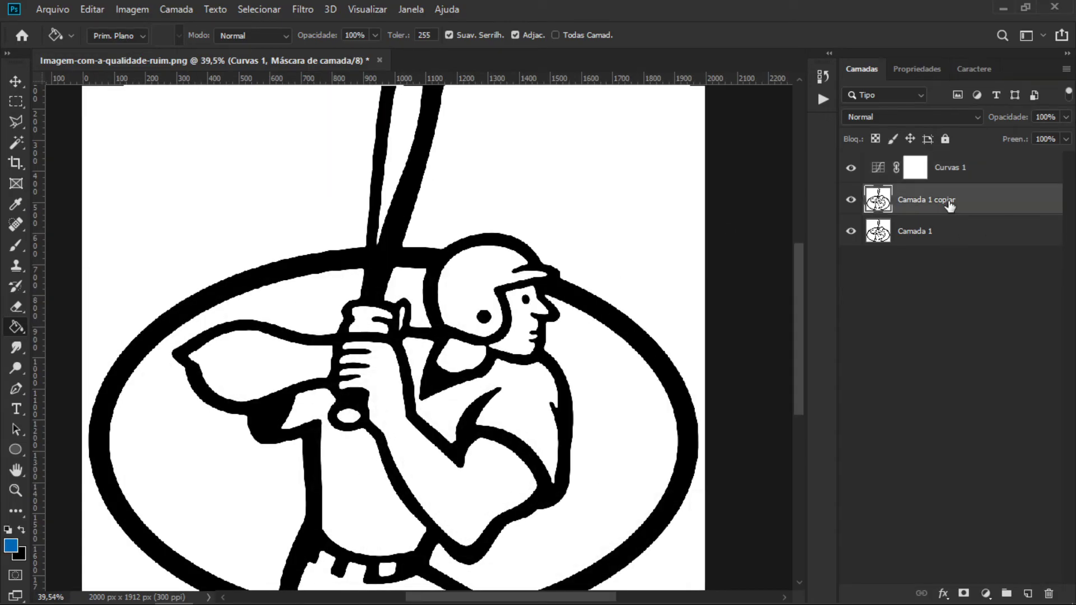
left_click(970, 169)
scroll(588, 297, "down", 3)
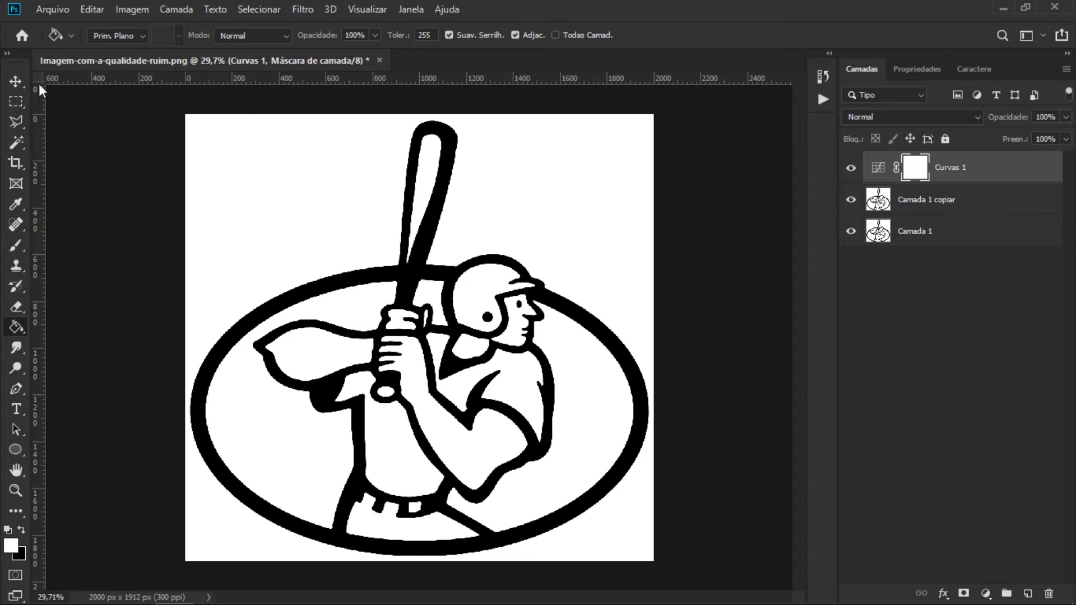
left_click(22, 79)
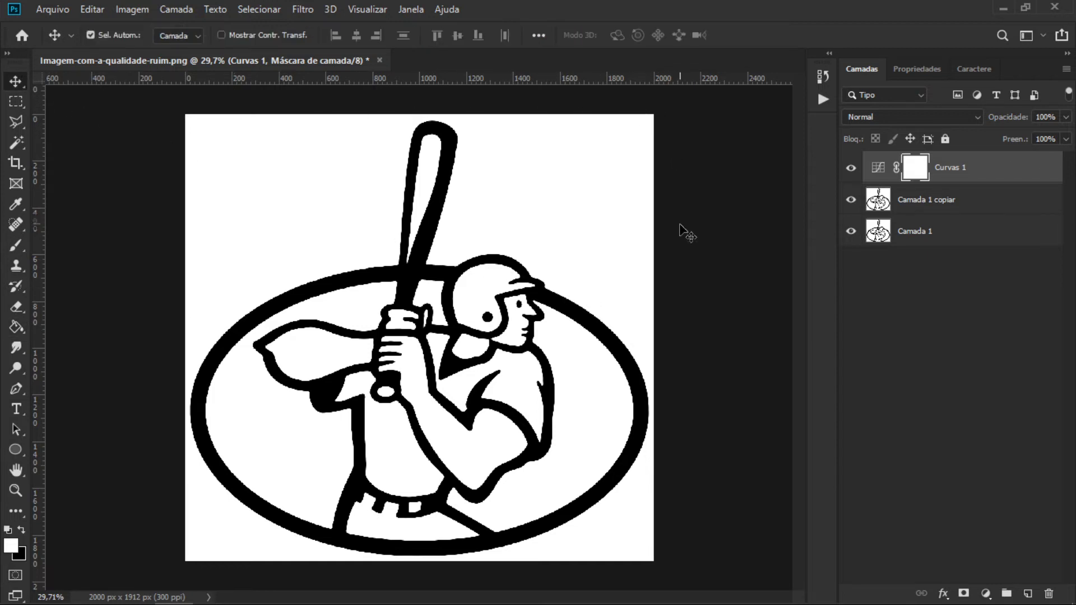
scroll(680, 224, "up", 1)
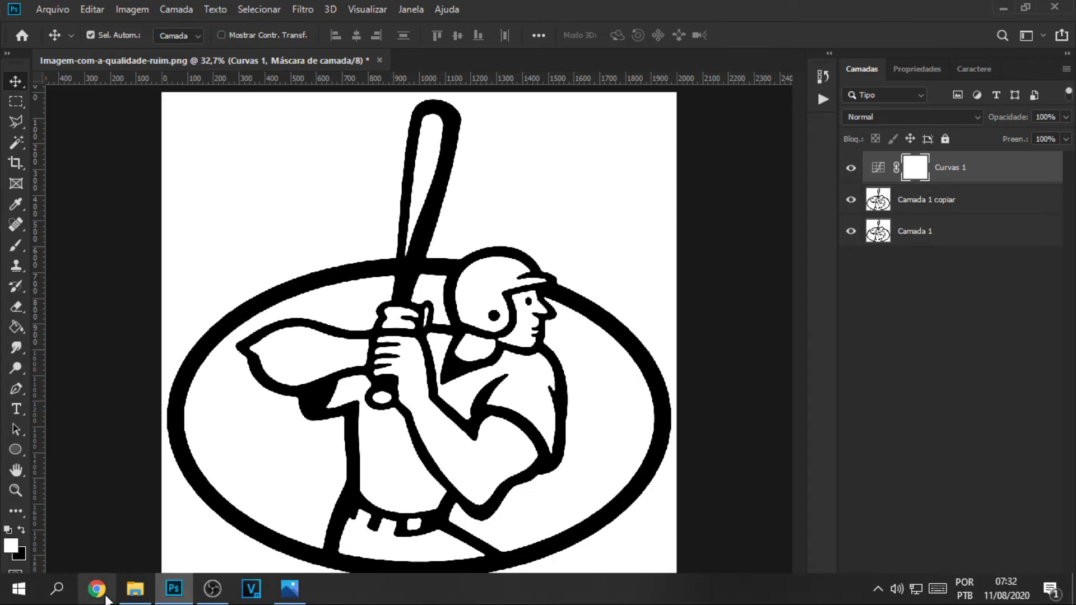
Step: Go to Instagram in Chrome, search for the artist's account, and open a thumbs-up photo post
left_click(96, 594)
left_click(293, 35)
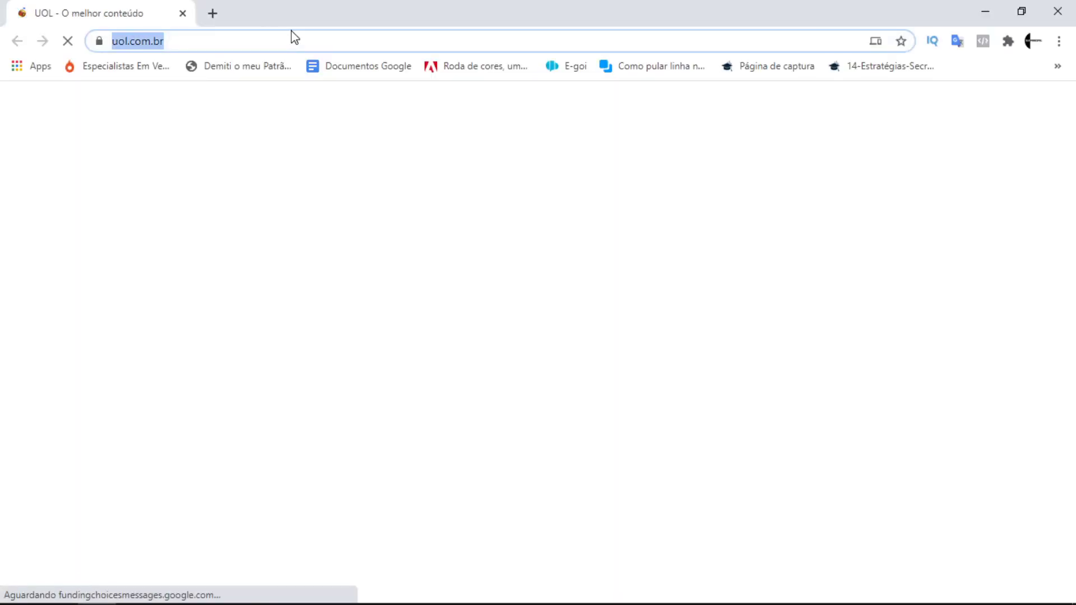
type("ins")
key("Return")
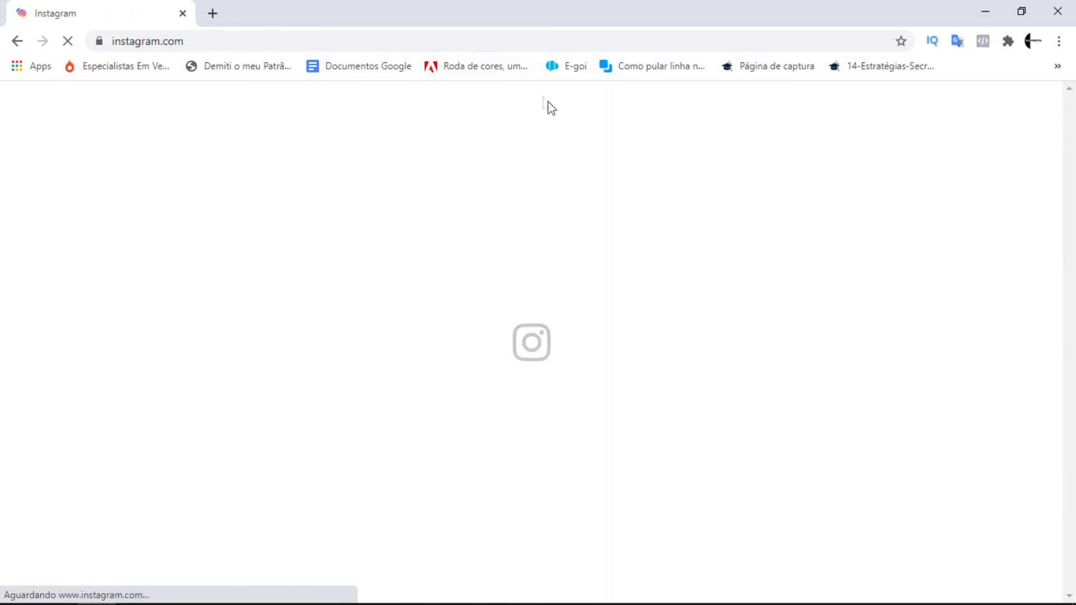
left_click(526, 108)
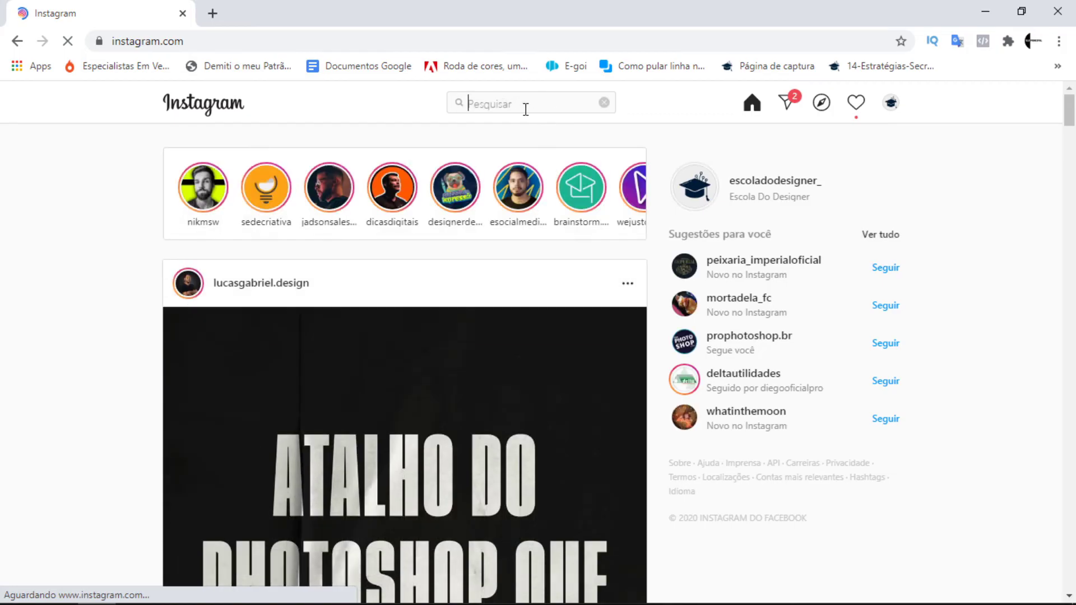
type("mchariel")
left_click(524, 149)
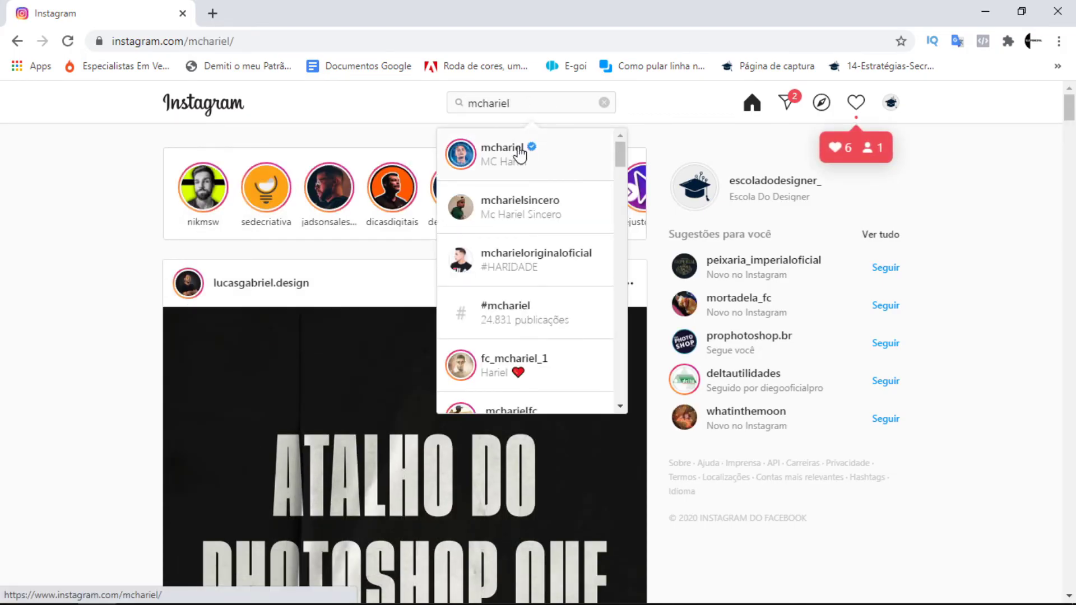
scroll(569, 387, "down", 5)
scroll(839, 441, "down", 3)
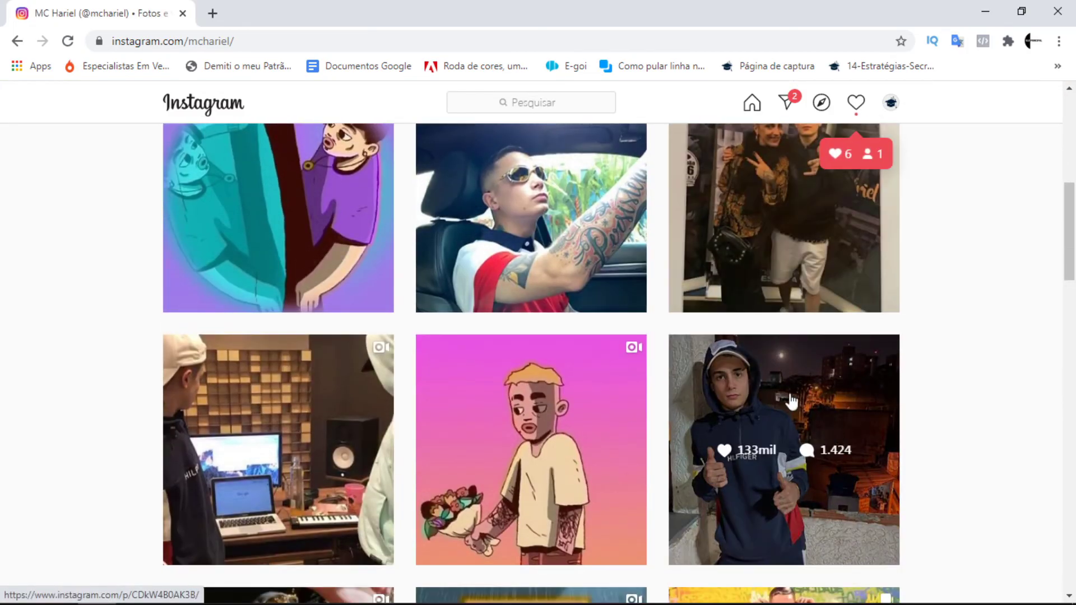
left_click(838, 441)
Step: Select the post's address and start entering instawload in a new tab
left_click(321, 41)
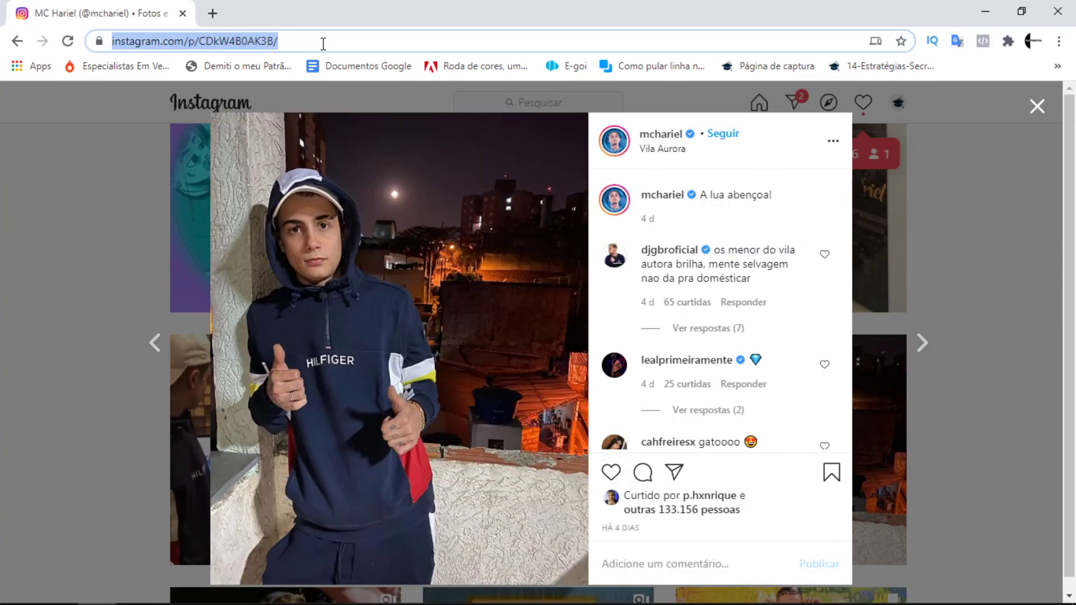
left_click(213, 17)
type("in")
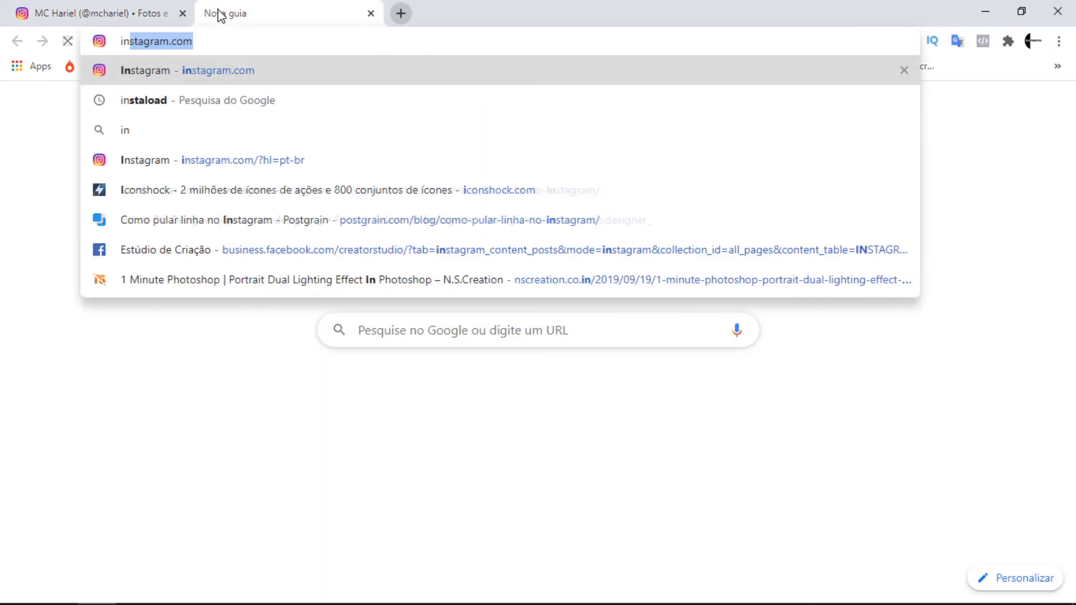
type("stawload")
Step: Load Instawload, paste the post link, and bring up the context menu on the post's photo
key("Return")
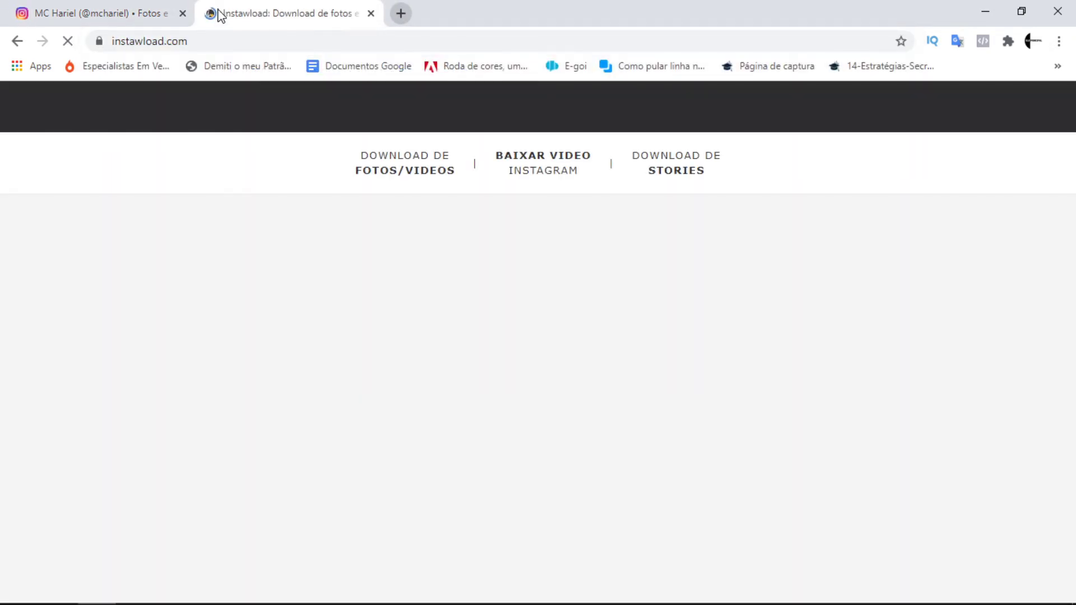
scroll(648, 203, "down", 5)
left_click(629, 303)
key("ctrl+v")
scroll(629, 303, "down", 3)
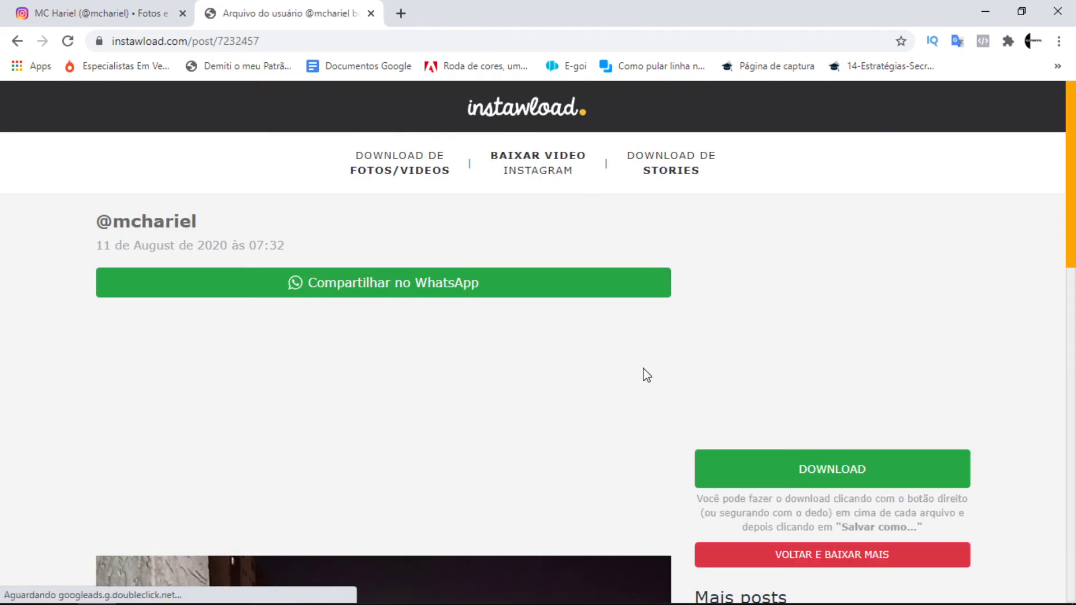
scroll(643, 373, "down", 4)
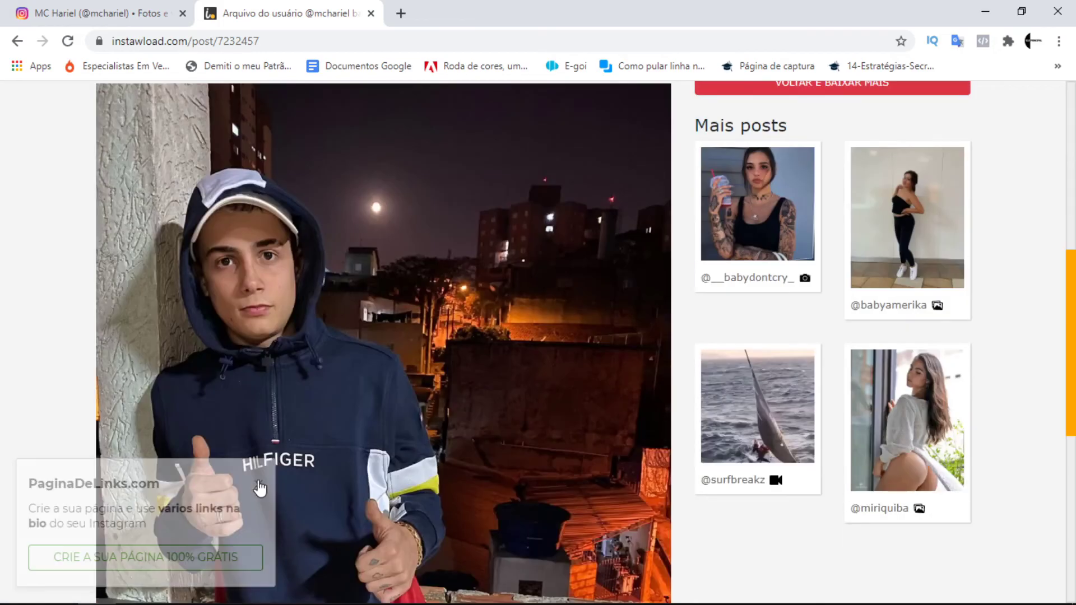
right_click(309, 263)
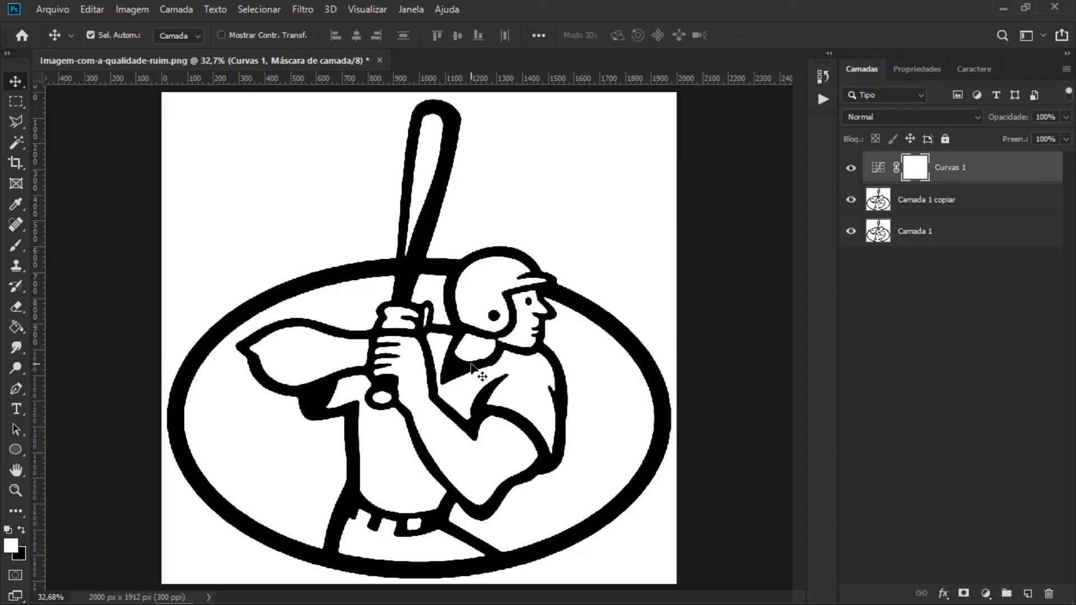
scroll(475, 370, "down", 1)
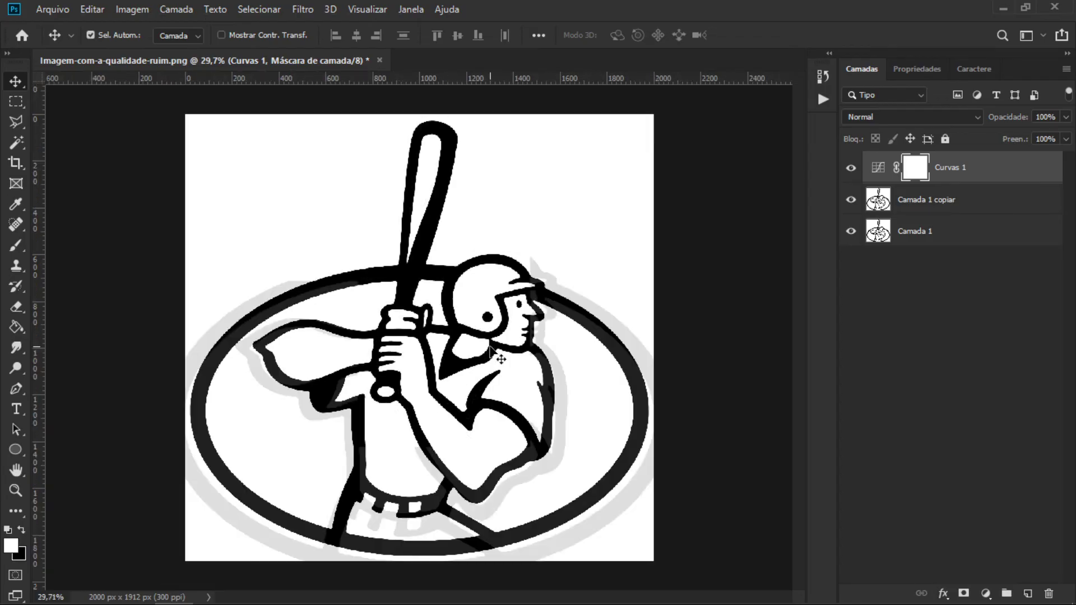
scroll(496, 352, "down", 1)
scroll(430, 322, "up", 1)
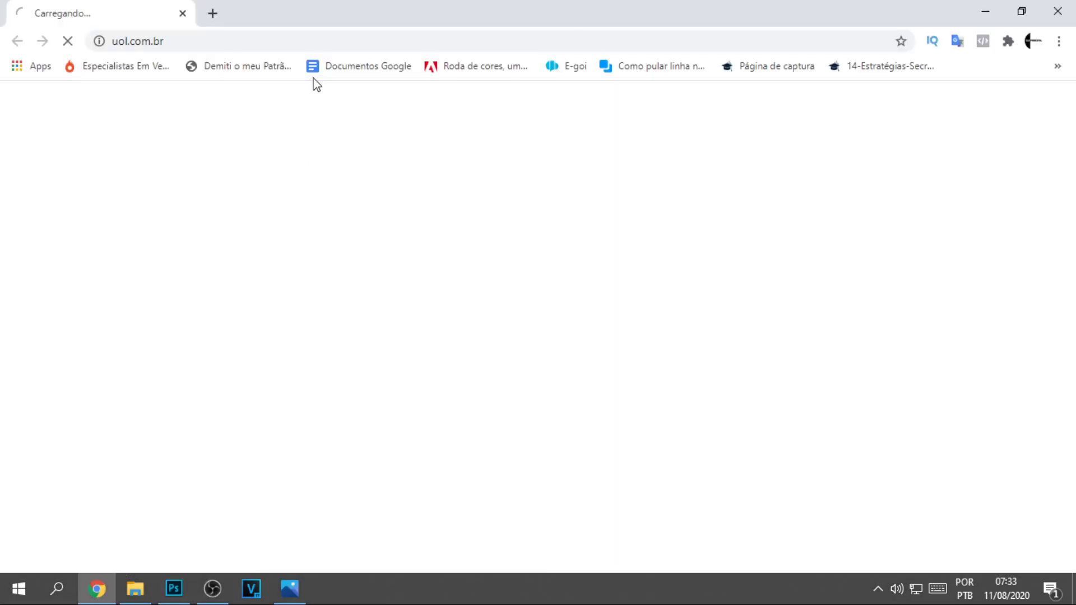
left_click(322, 41)
Step: Search Google for 'remini app', open the Remini Google Play page, and browse its screenshots
type("remini")
key("Return")
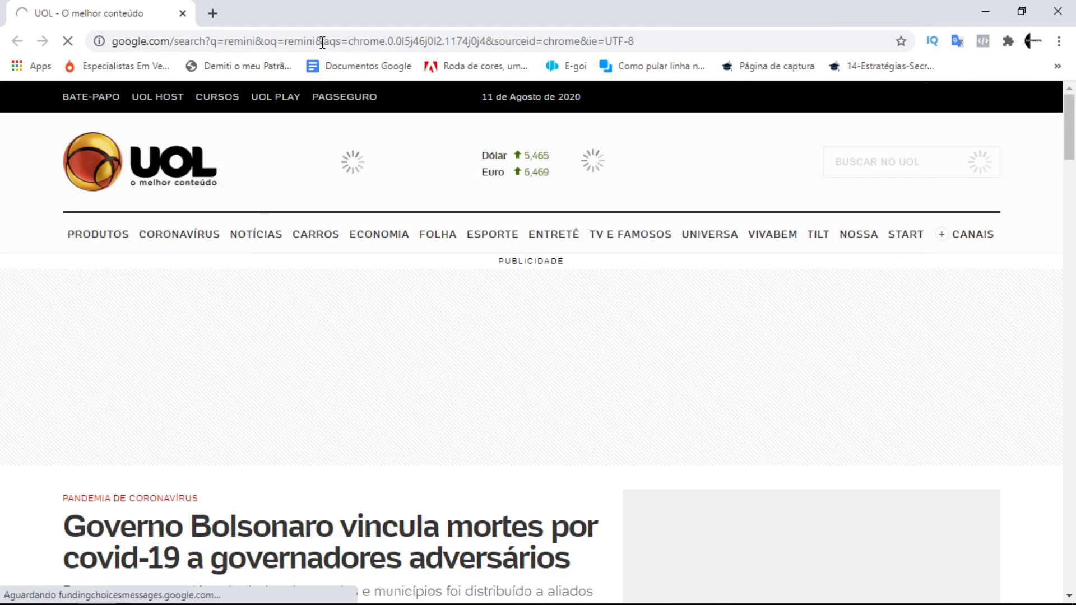
left_click(288, 115)
type("a")
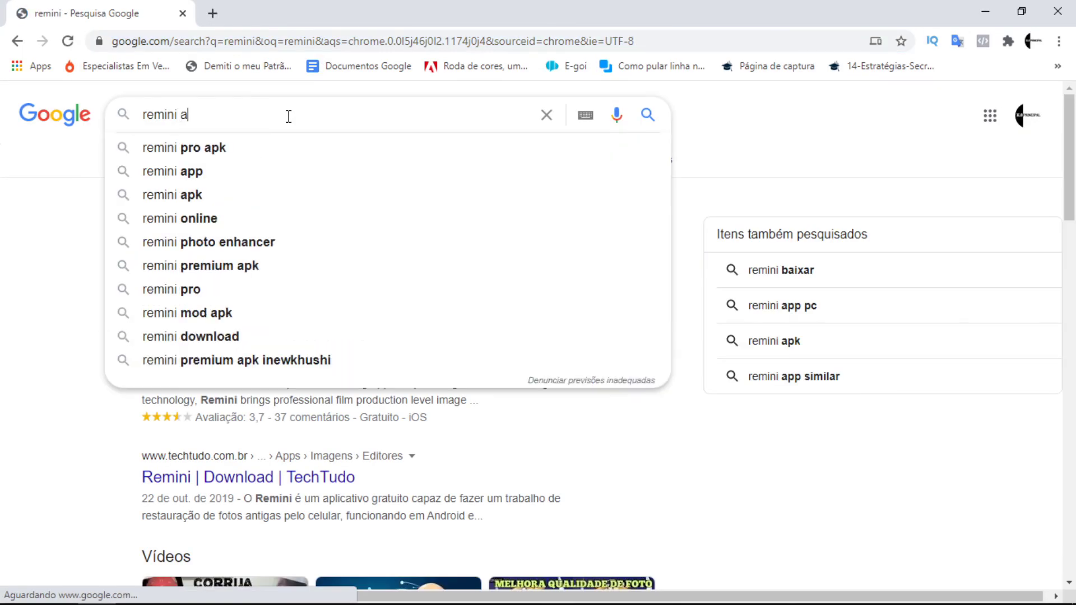
type("pp")
key("Return")
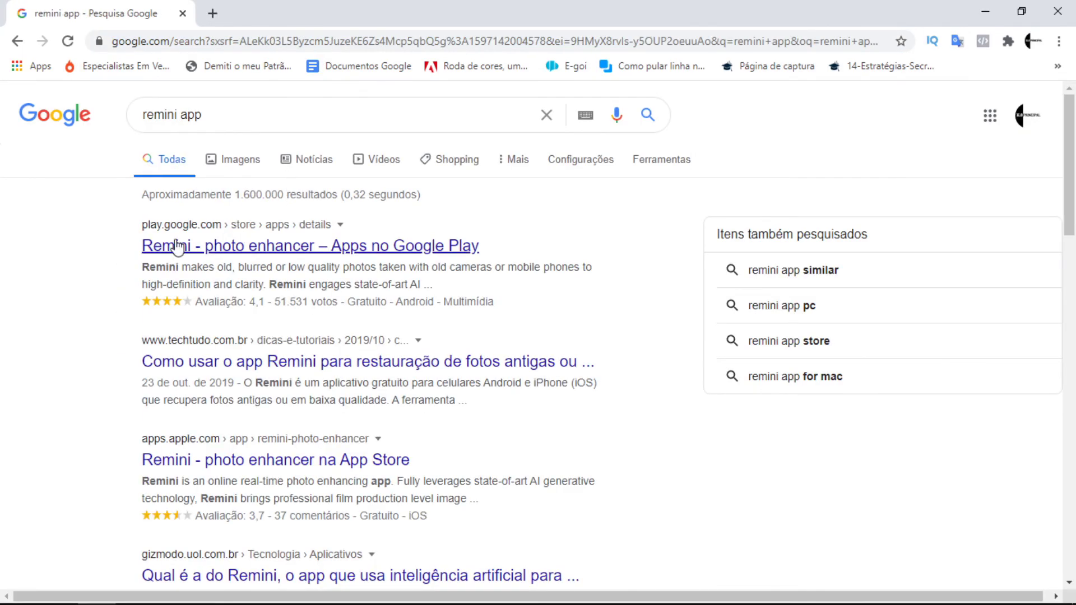
middle_click(183, 251)
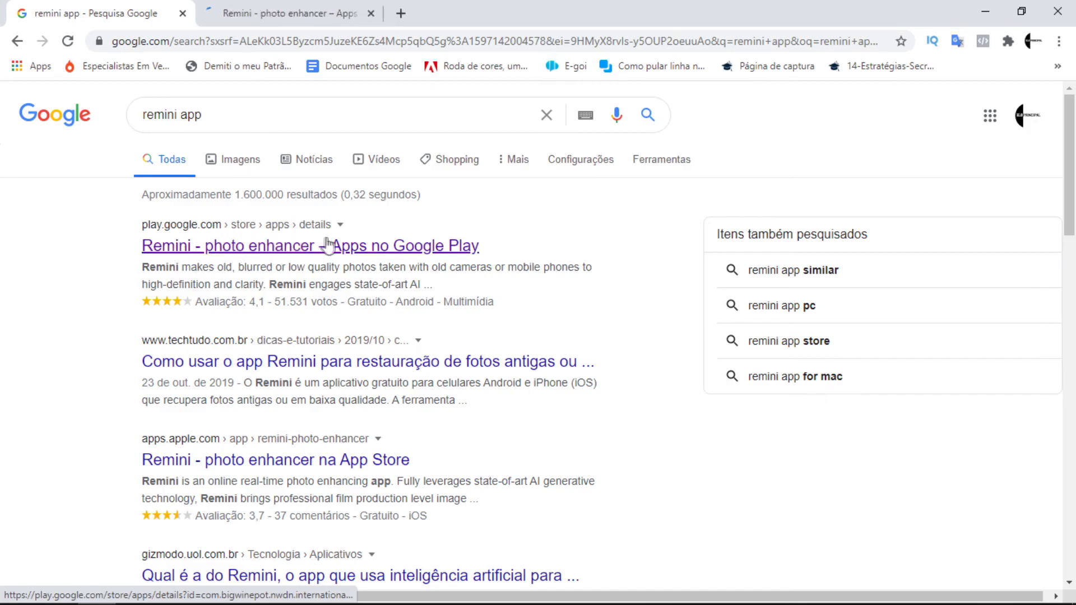
left_click(331, 6)
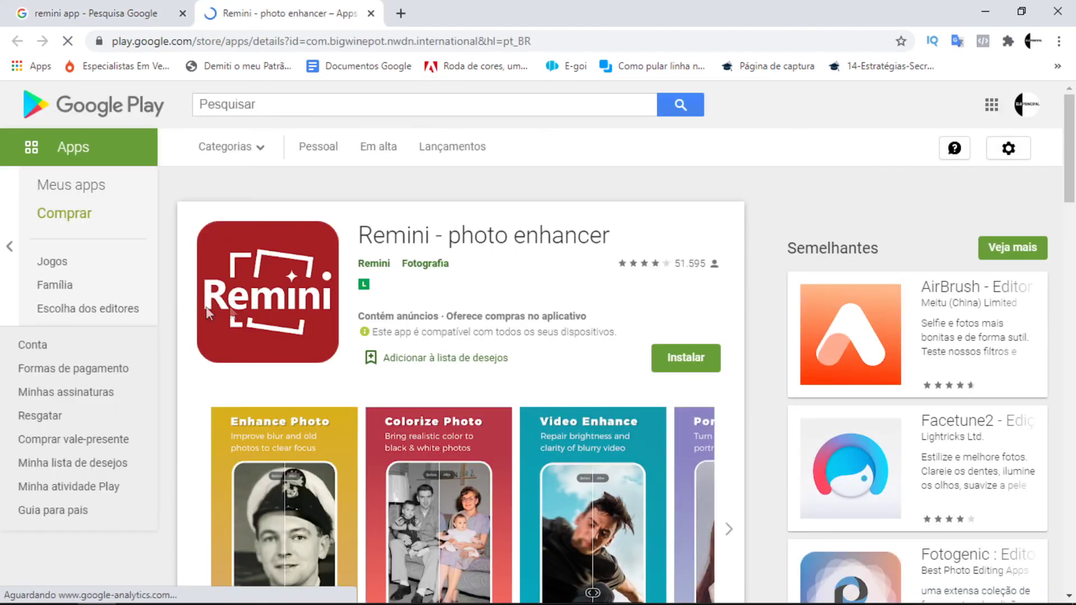
scroll(576, 348, "down", 3)
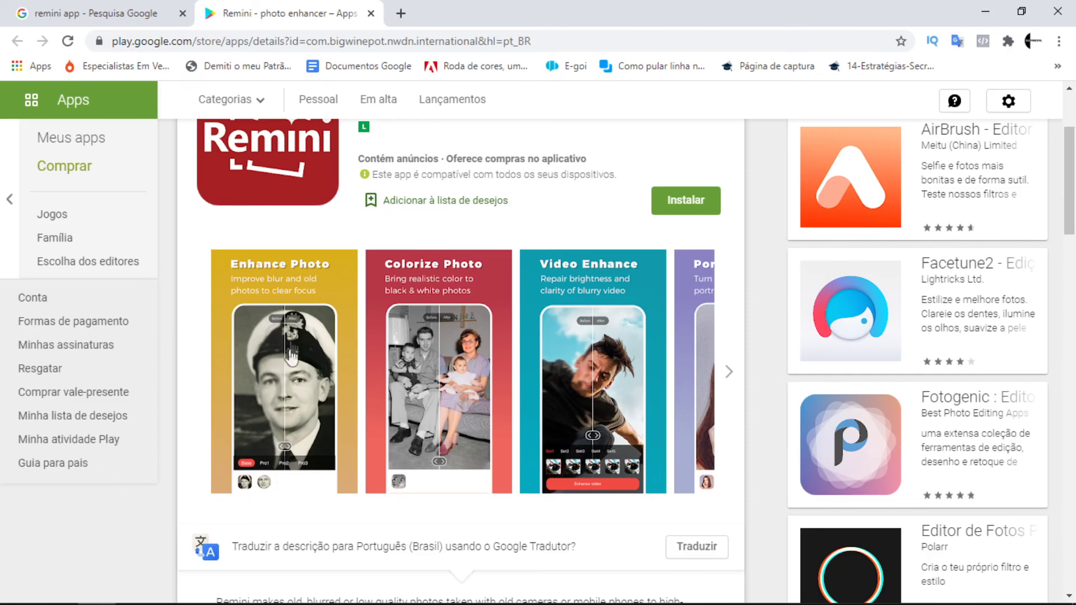
left_click(729, 373)
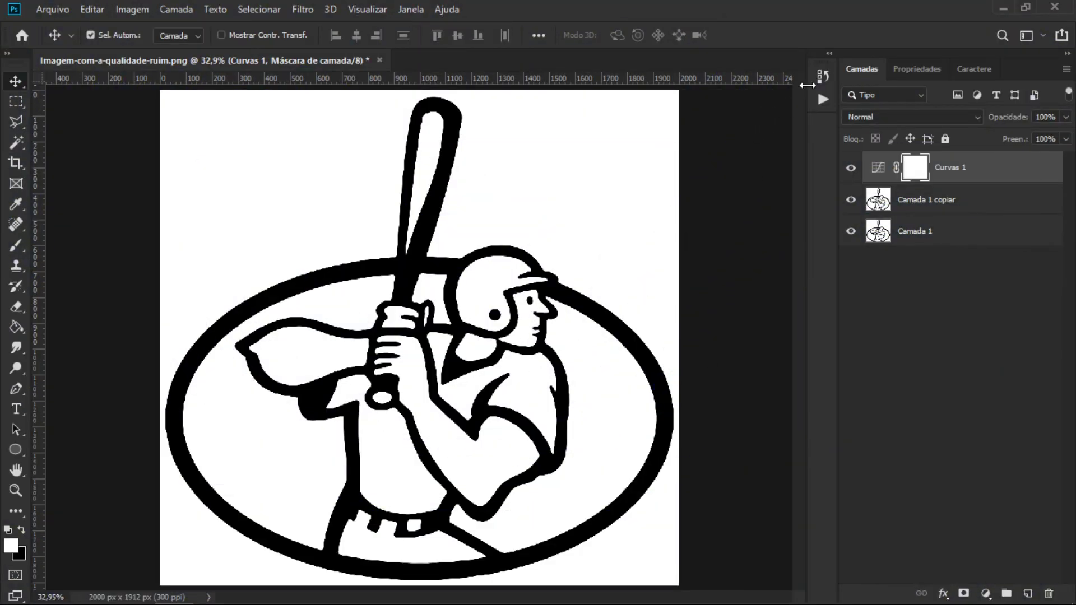
Step: Revert the logo to its originally opened 250 × 239 px state via History
left_click(831, 78)
left_click(783, 106)
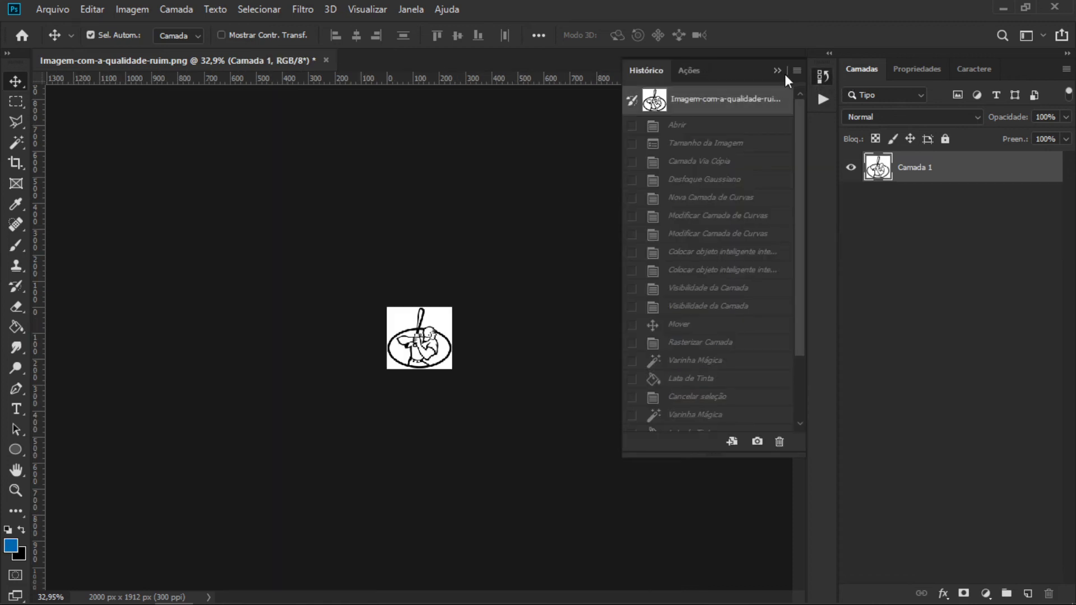
left_click(773, 69)
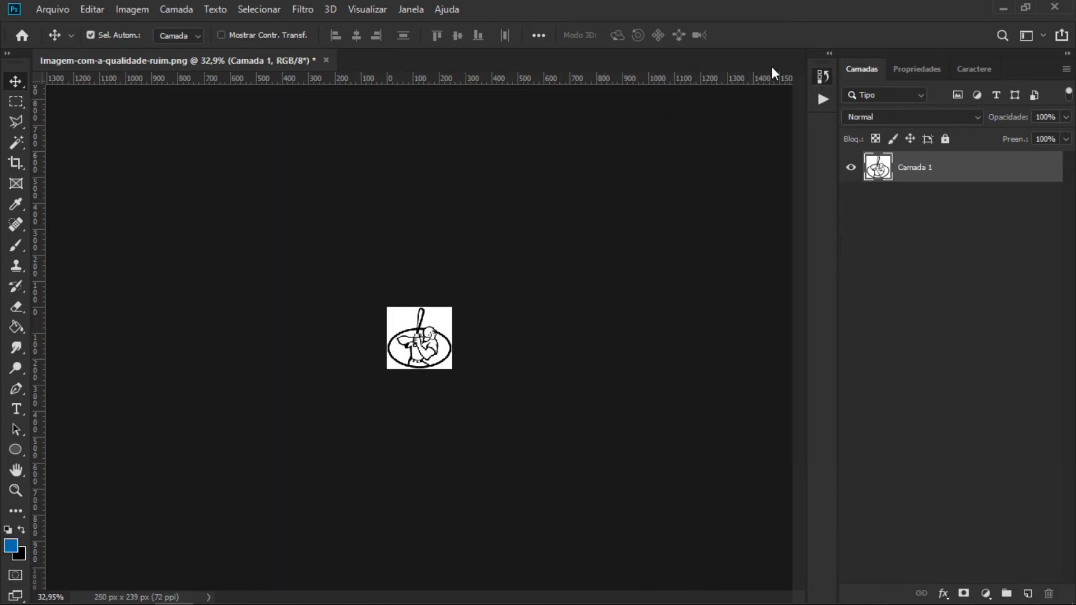
key("ctrl+0")
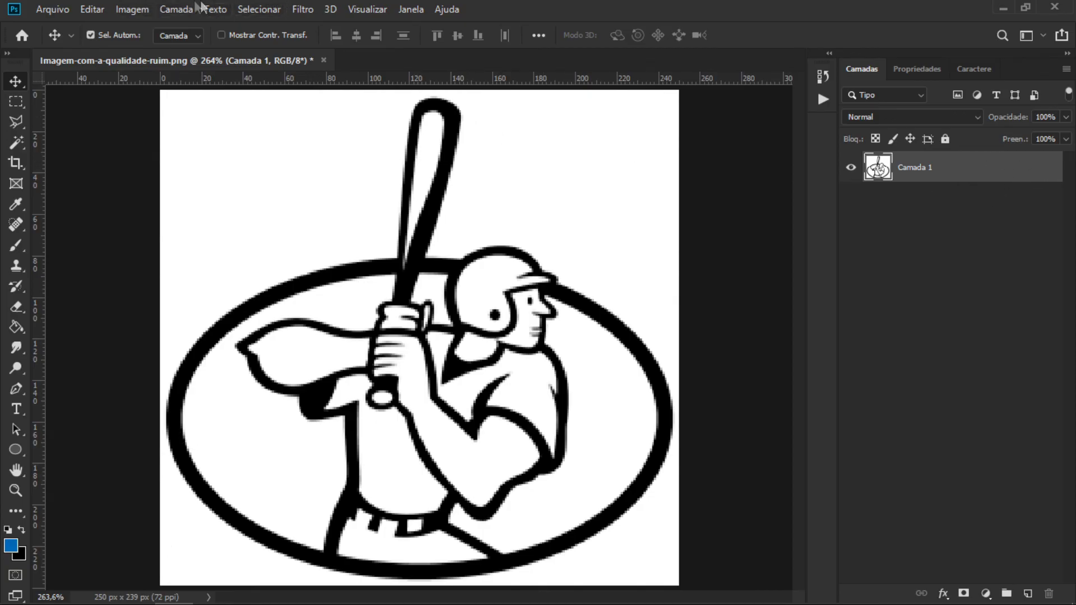
Step: Resize the image to 2000 px wide at 300 ppi in Tamanho da Imagem
left_click(140, 9)
left_click(174, 128)
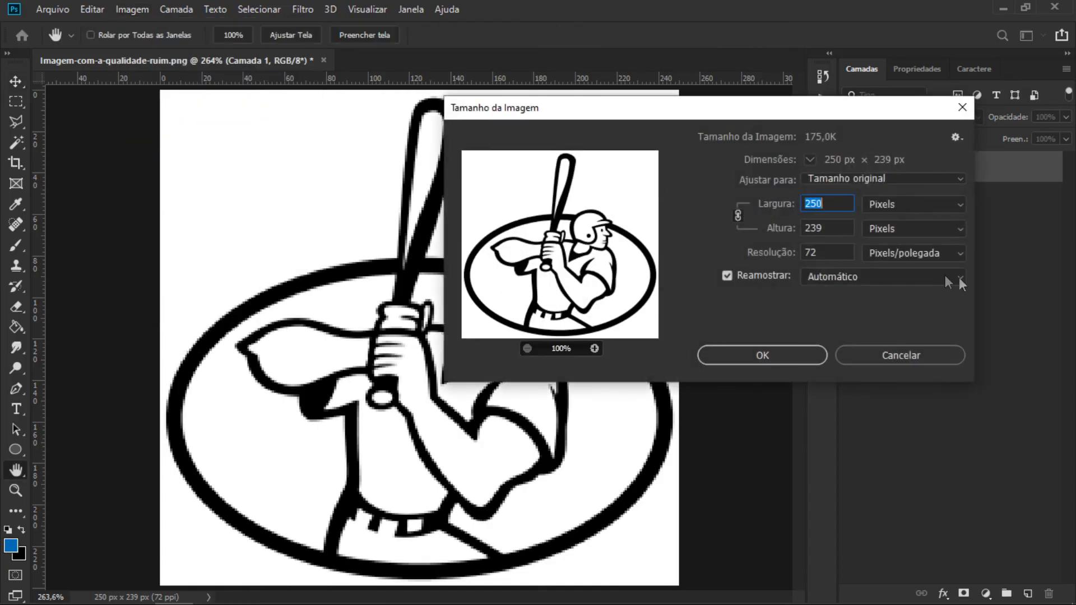
double_click(848, 253)
type("30")
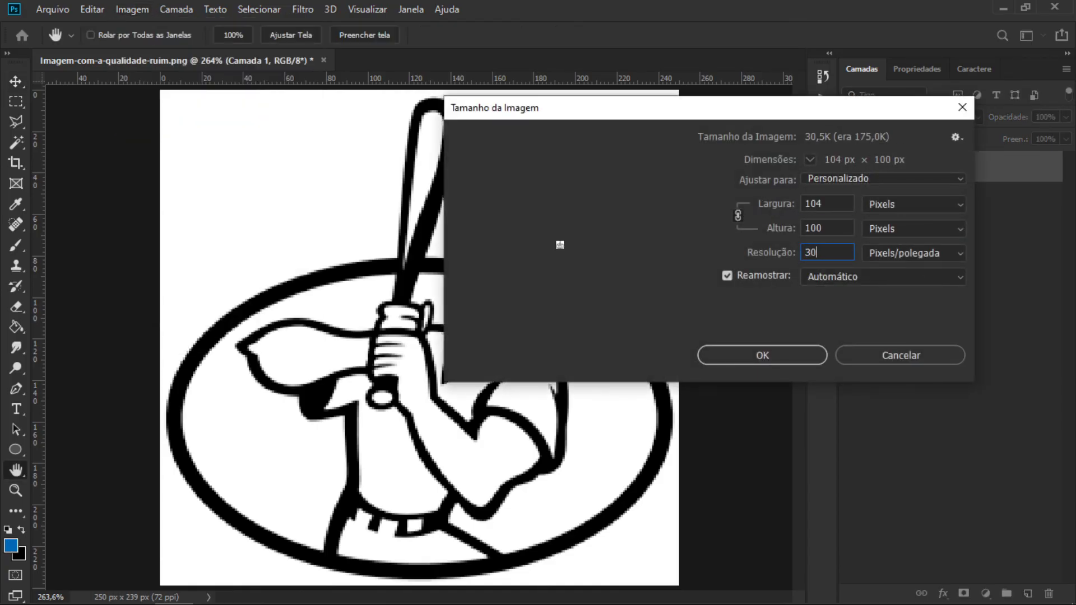
type("0")
key("Tab")
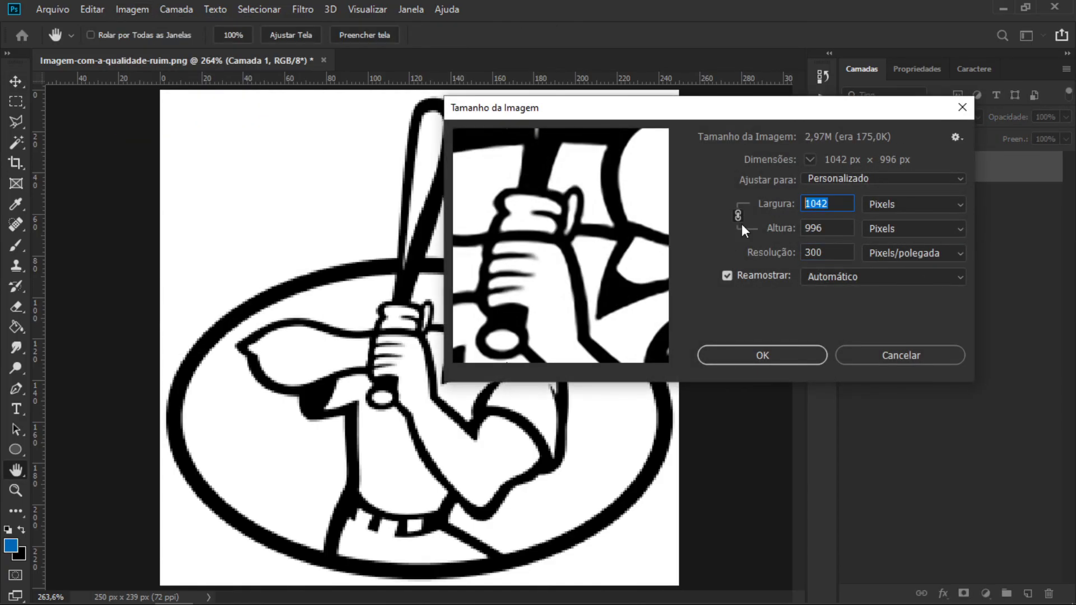
type("2000")
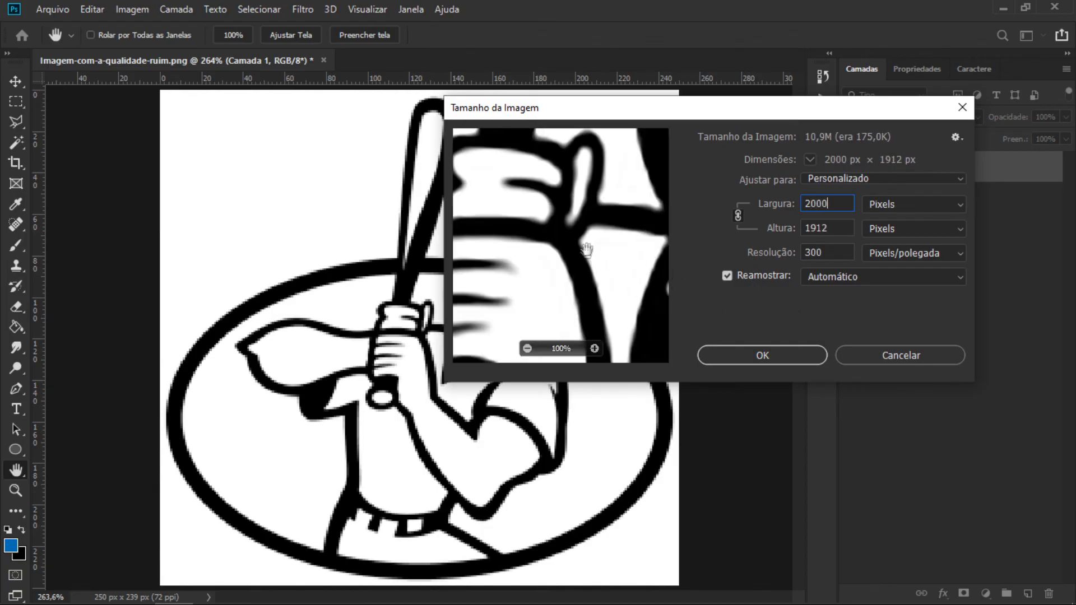
left_click(758, 356)
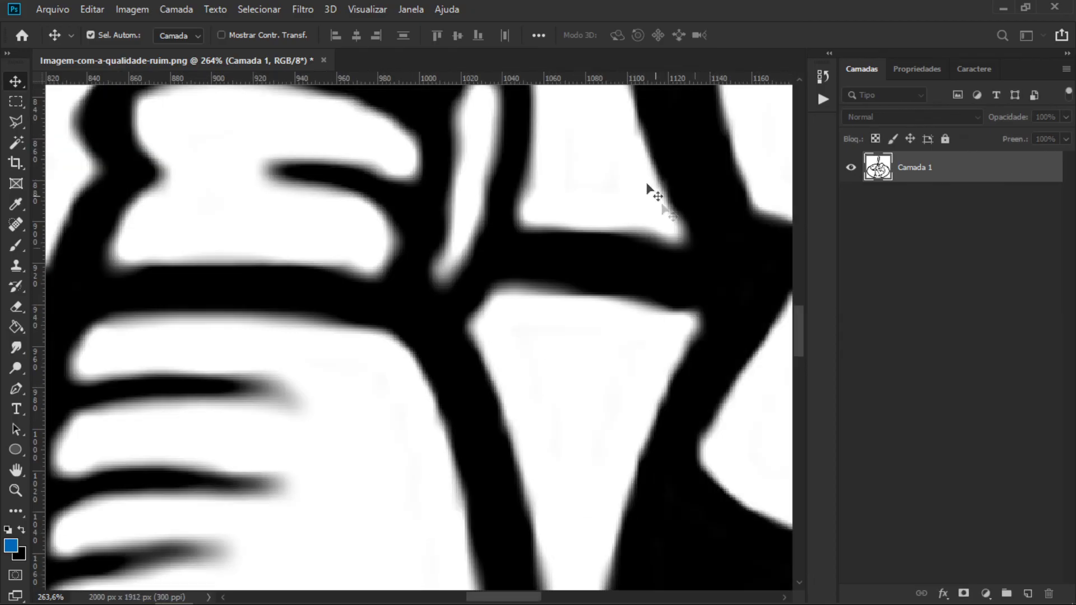
Step: Duplicate Camada 1 with Ctrl+J and apply a Gaussian blur of radius 5,2 to the copy
key("ctrl+0")
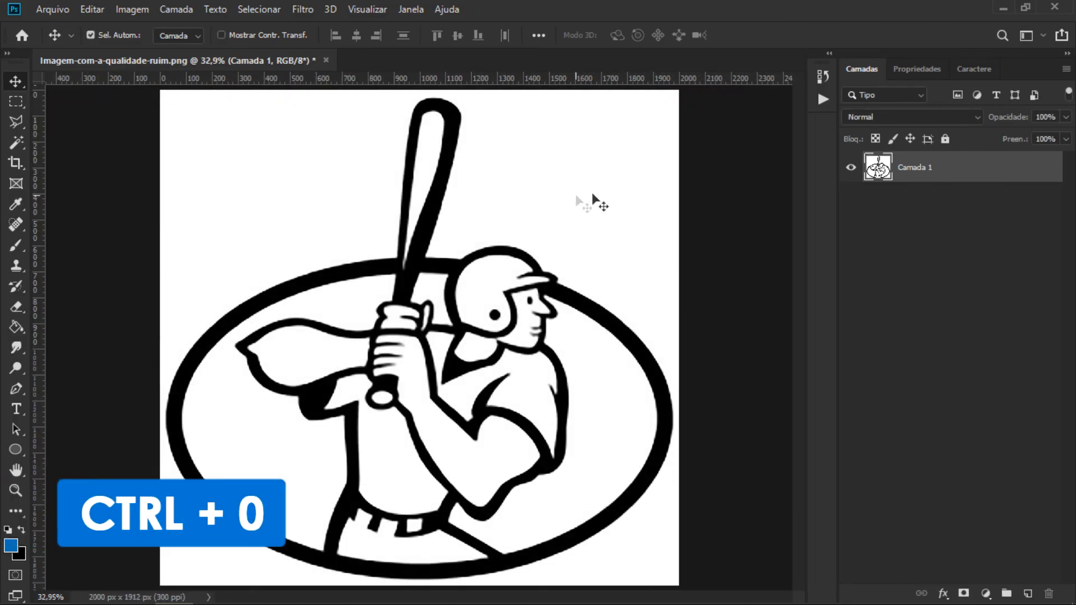
key("ctrl")
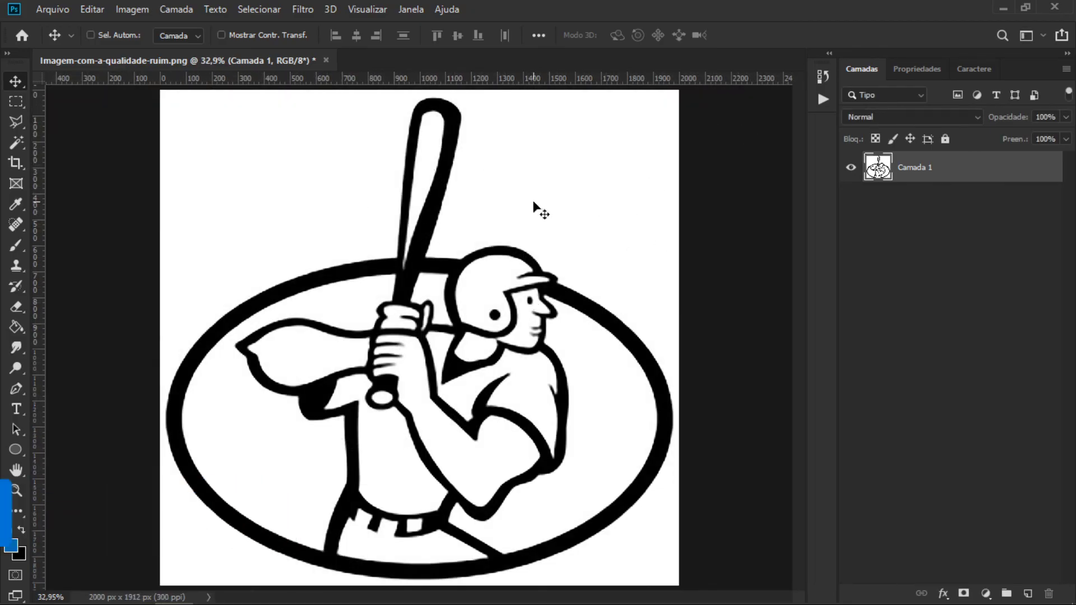
key("ctrl+j")
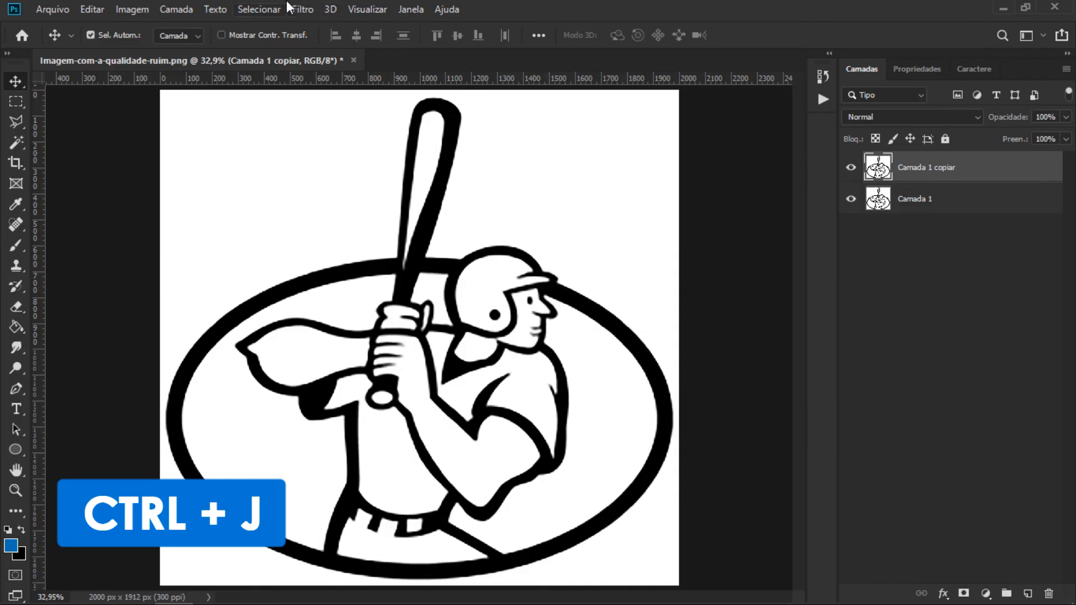
left_click(302, 9)
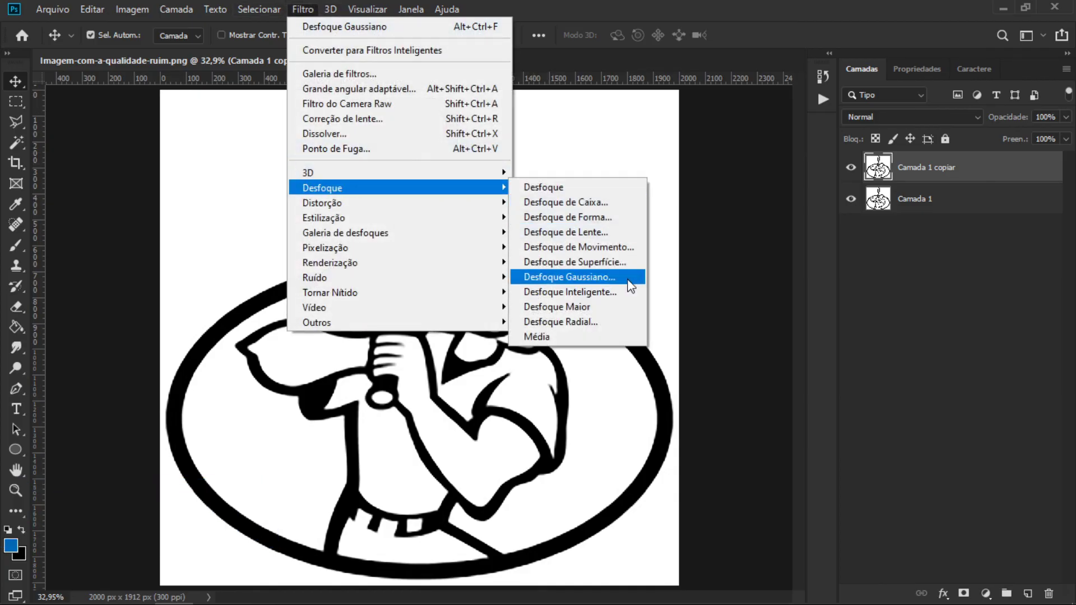
left_click(632, 286)
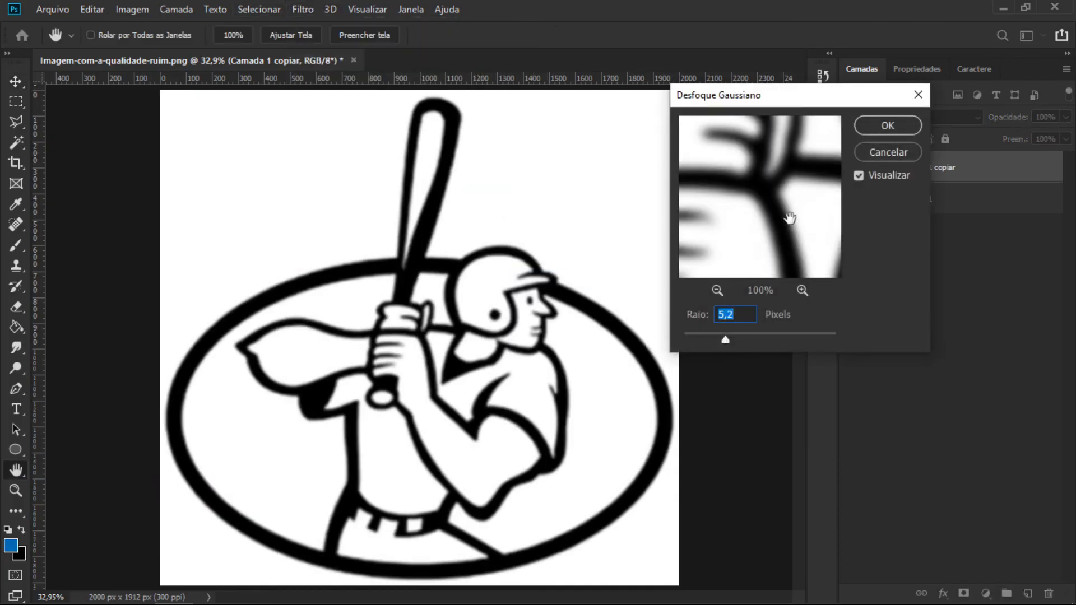
left_click(897, 127)
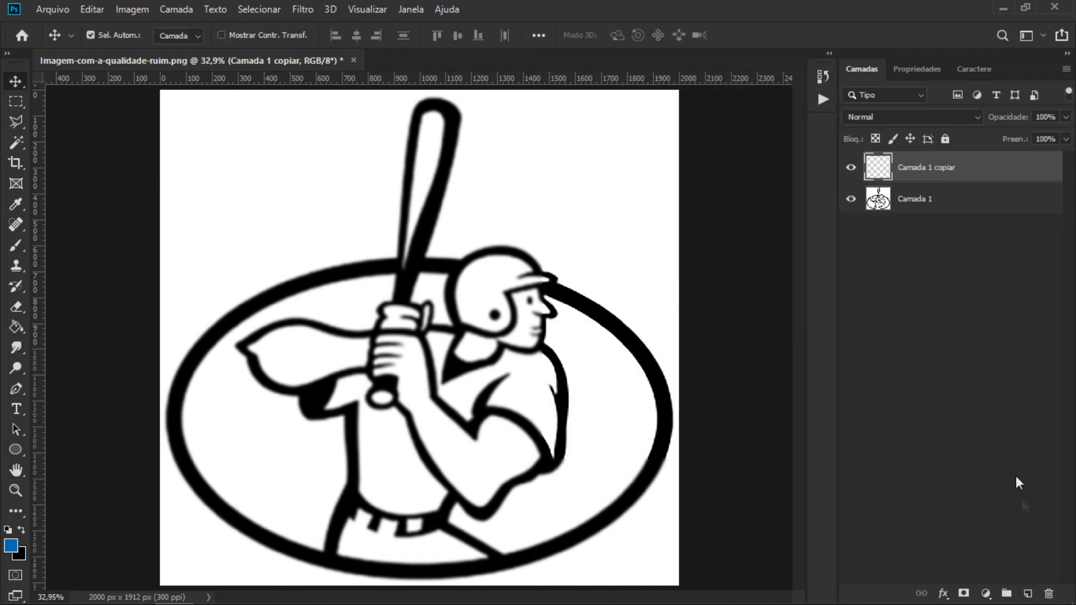
left_click(986, 594)
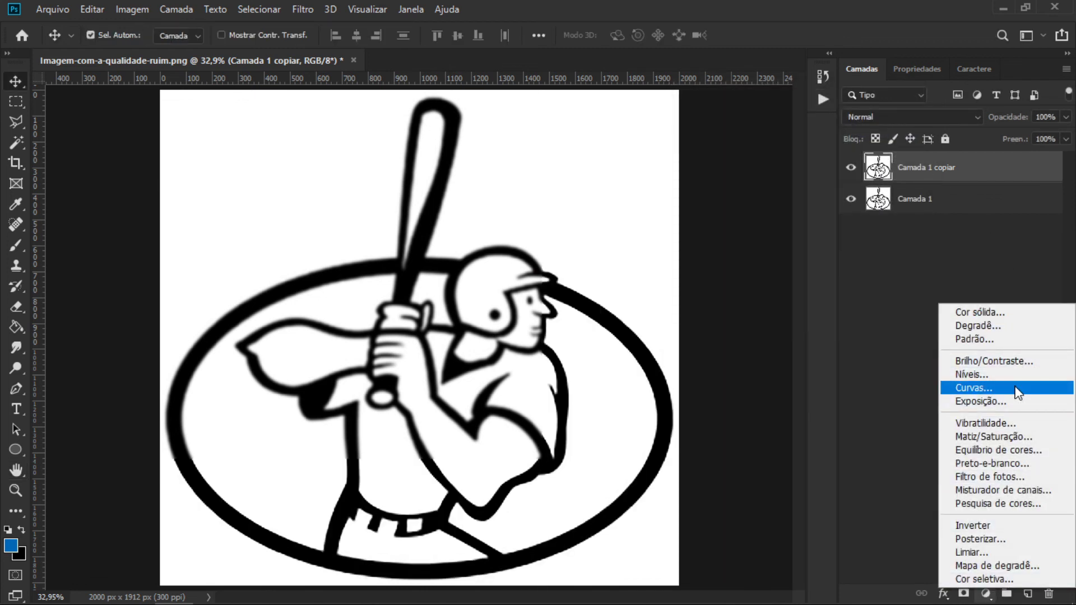
Step: Add a Curvas layer with the white input near 167 and the black input at 135
left_click(1018, 393)
left_click_drag(1047, 326, 993, 329)
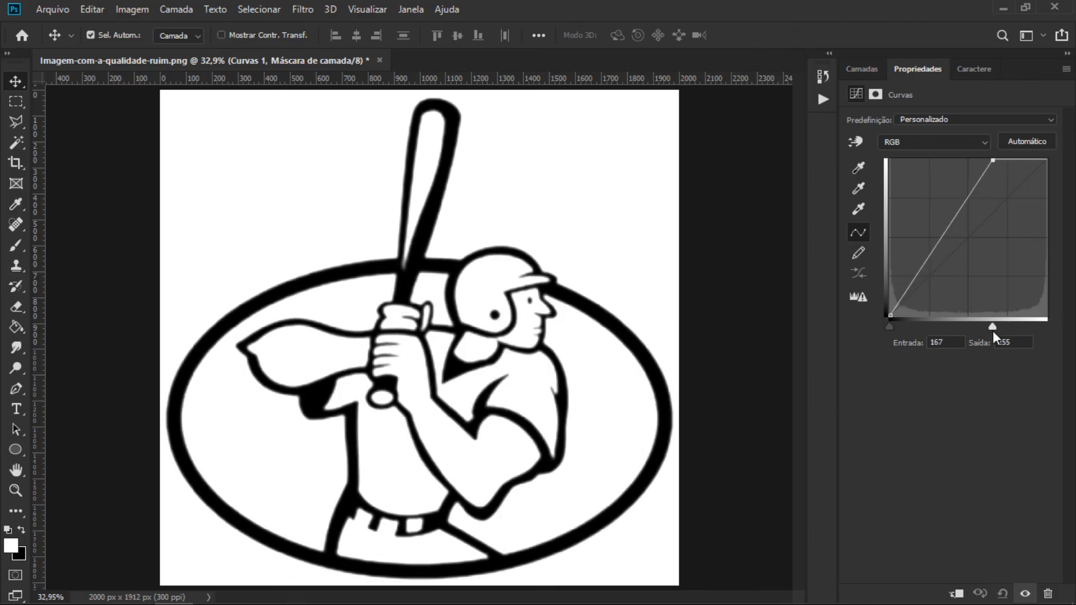
left_click_drag(890, 327, 973, 325)
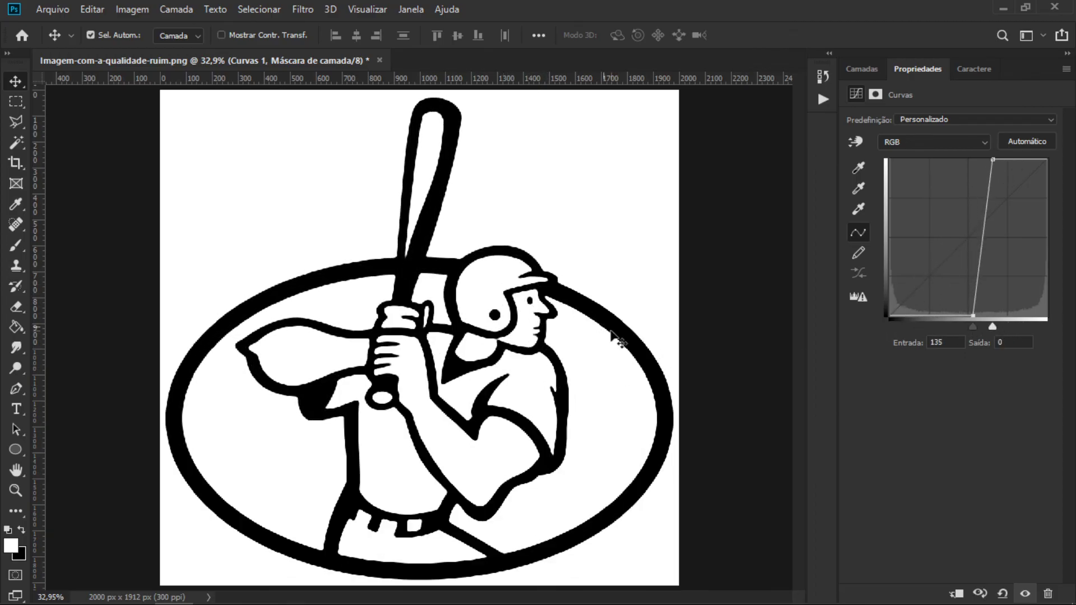
left_click(861, 68)
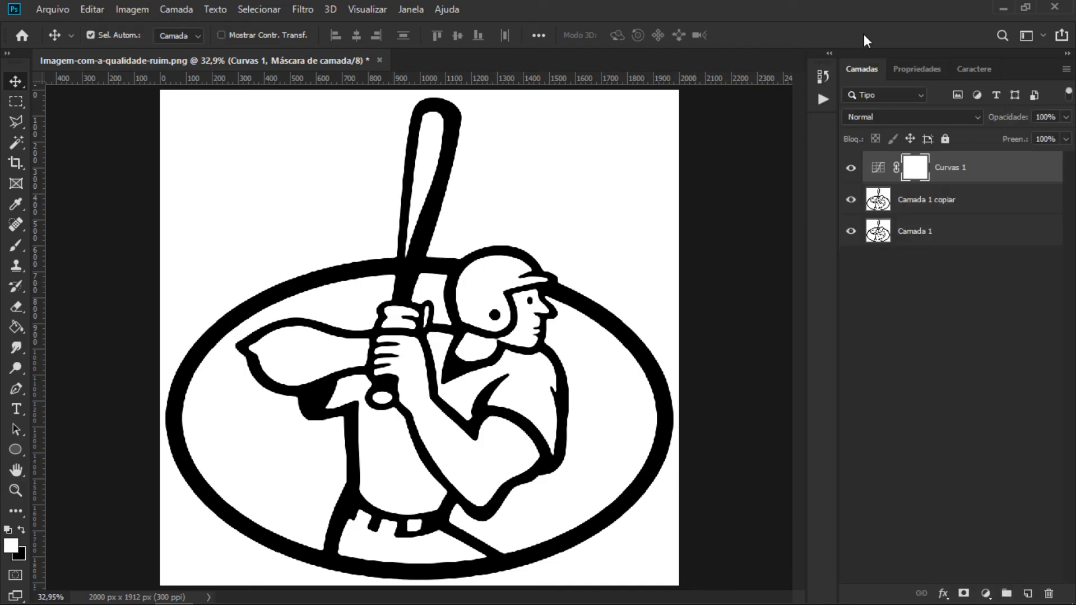